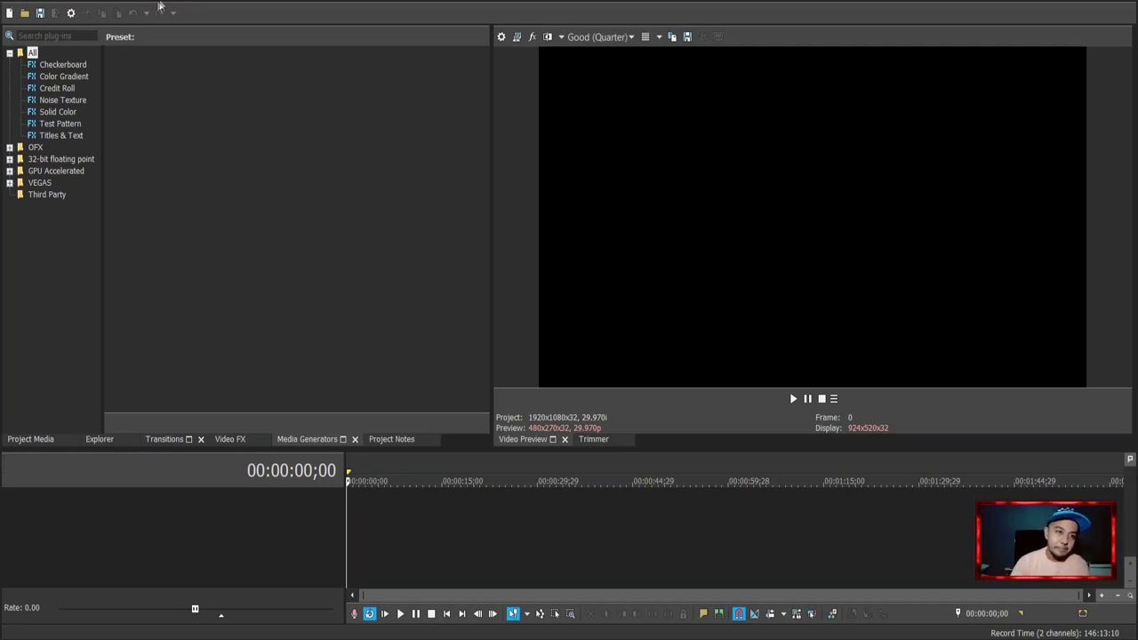
# Look through Project Media, Smart Bins and the Explorer, then display the Transitions list with presets
pyautogui.moveTo(158, 7)
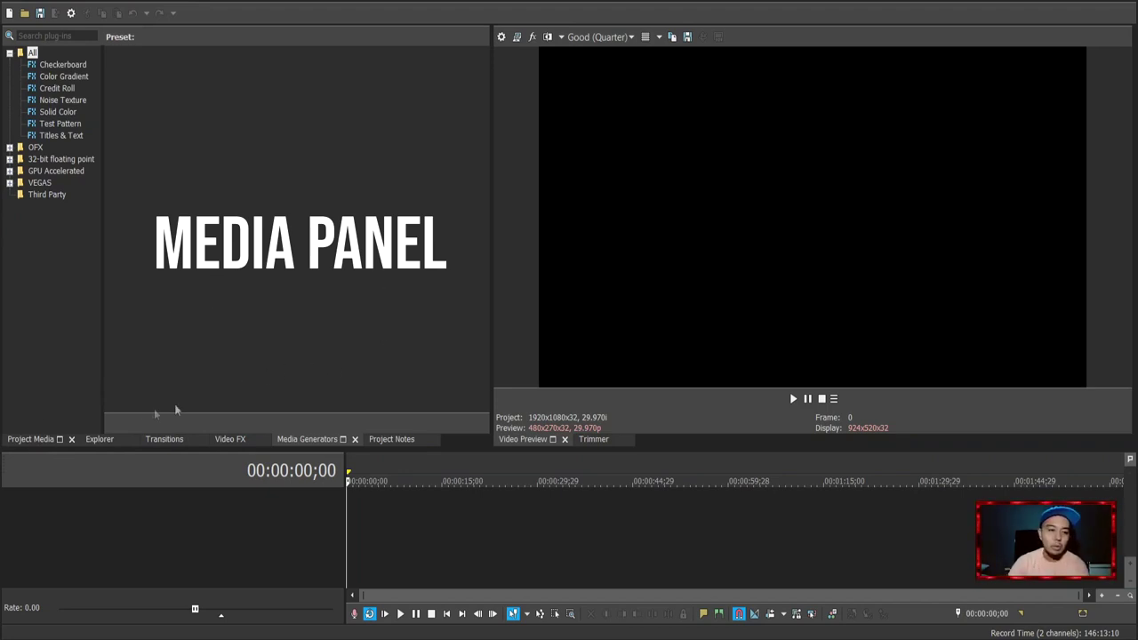
pyautogui.click(12, 439)
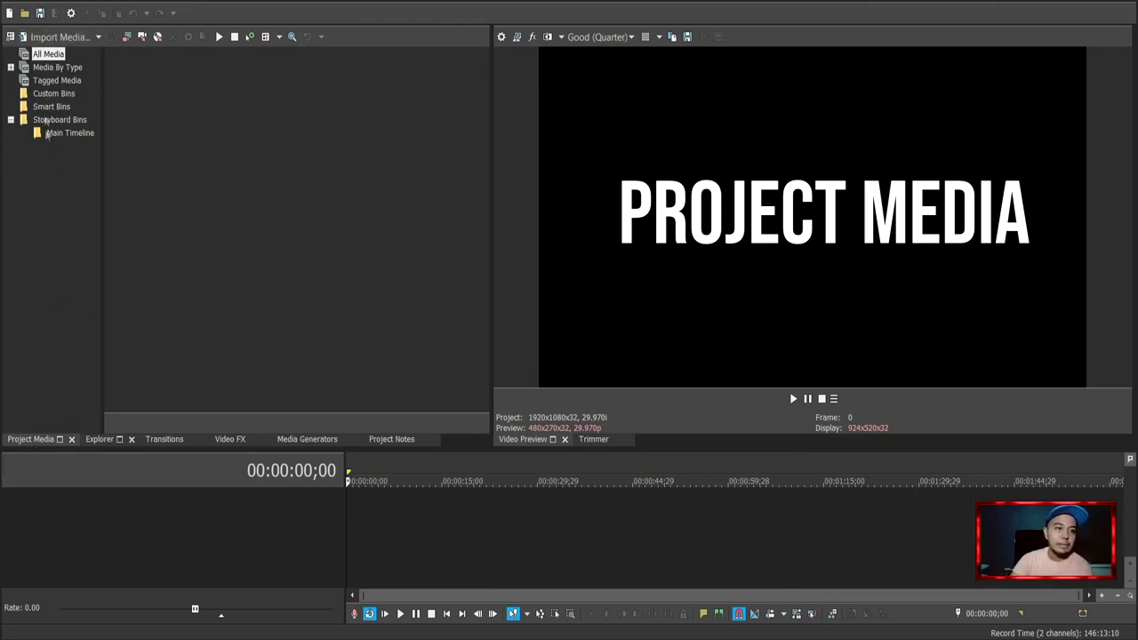
pyautogui.click(57, 109)
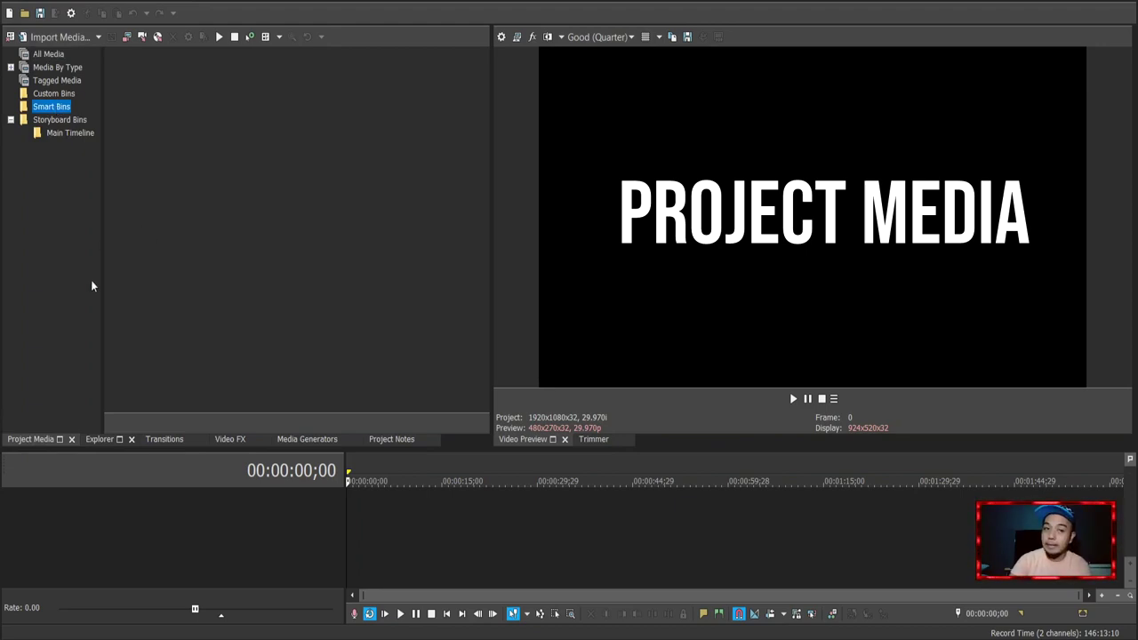
pyautogui.click(106, 437)
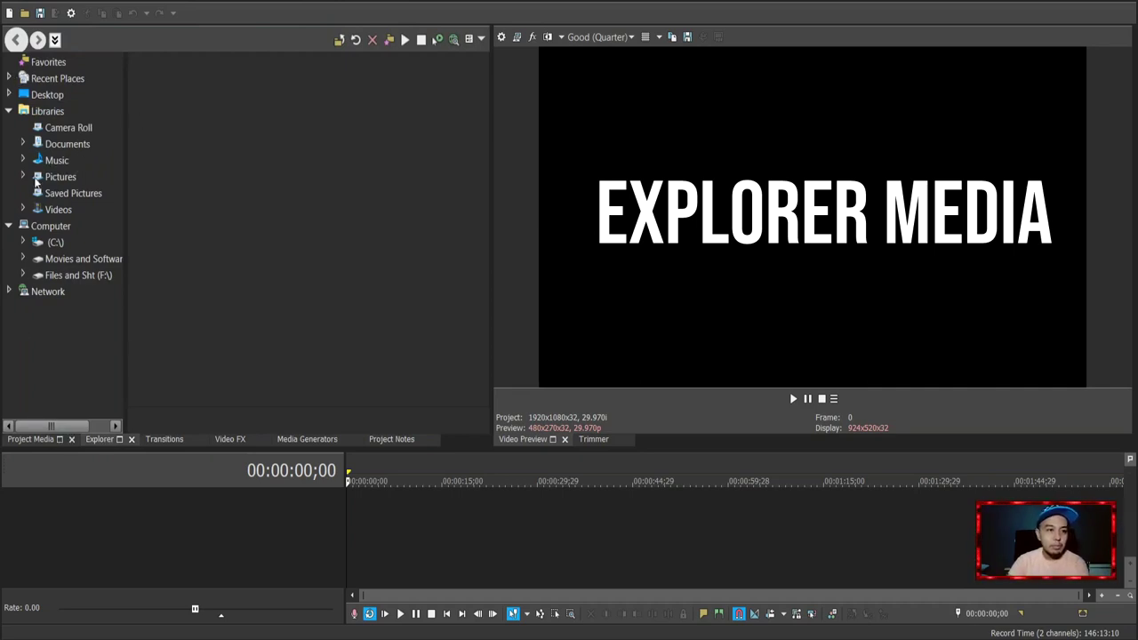
pyautogui.click(9, 111)
pyautogui.click(9, 111)
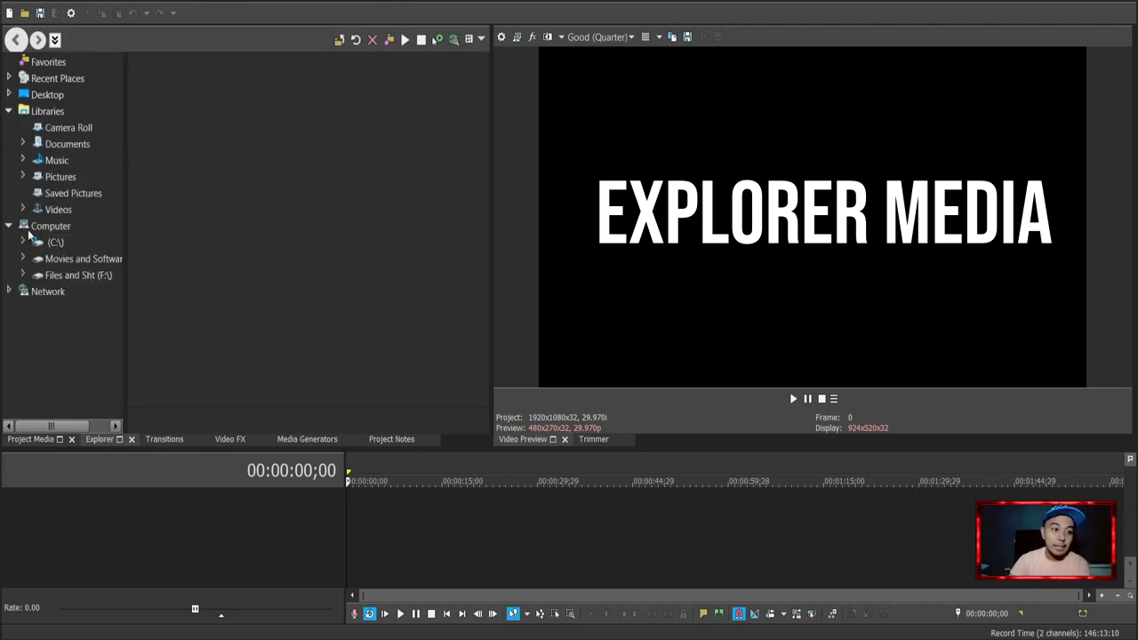
pyautogui.click(170, 443)
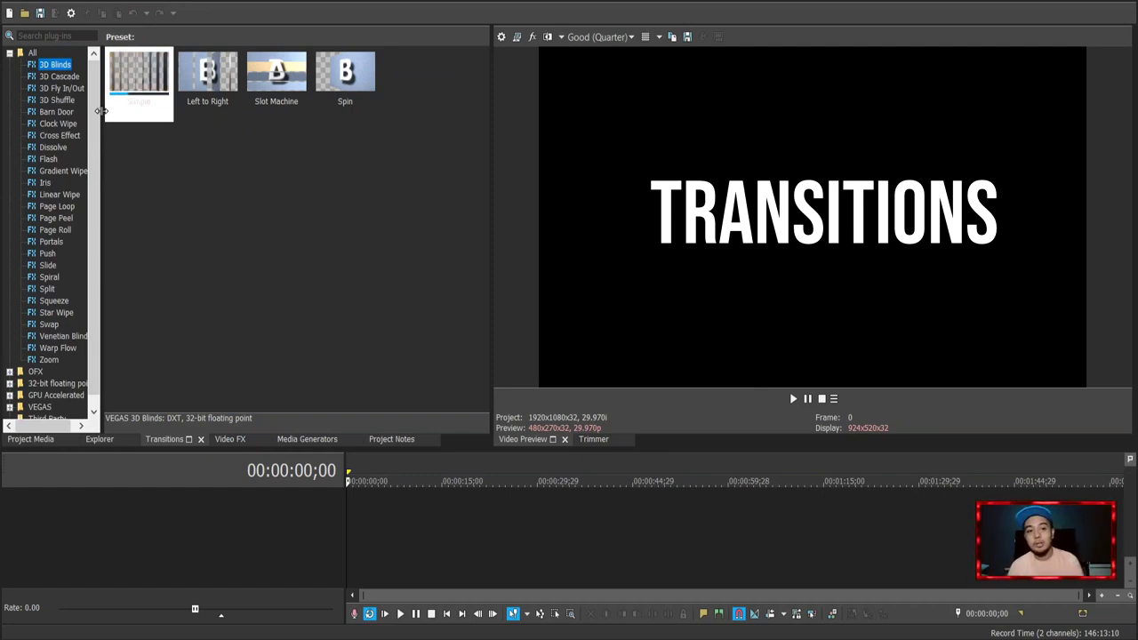
# Show the Video FX list and narrow its pane so the presets area is wider
pyautogui.click(239, 444)
pyautogui.moveTo(248, 89)
pyautogui.mouseDown()
pyautogui.moveTo(253, 293)
pyautogui.moveTo(251, 85)
pyautogui.mouseUp()
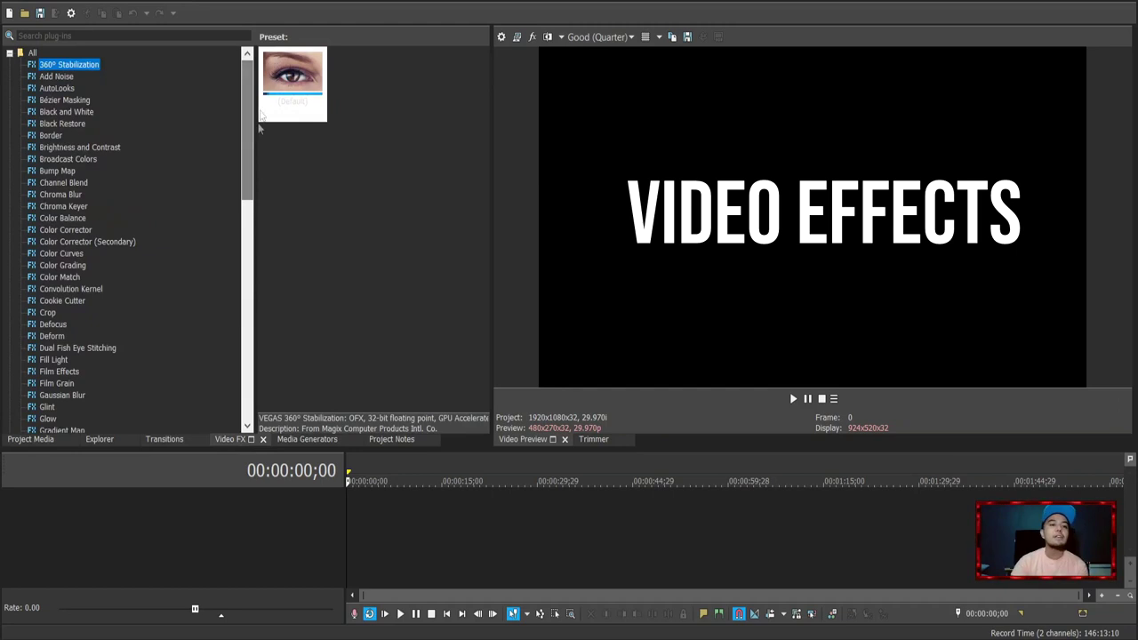
pyautogui.moveTo(254, 165); pyautogui.dragTo(218, 163)
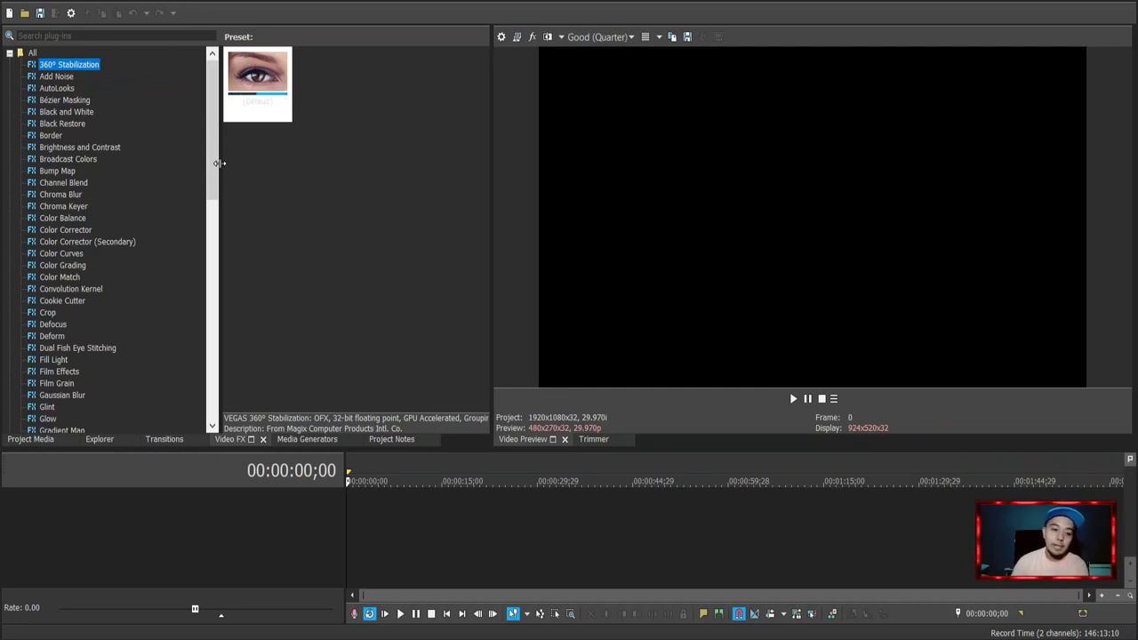
# View Media Generators presets for Titles & Text, Color Gradient and Noise Texture, then the empty Project Notes
pyautogui.click(298, 439)
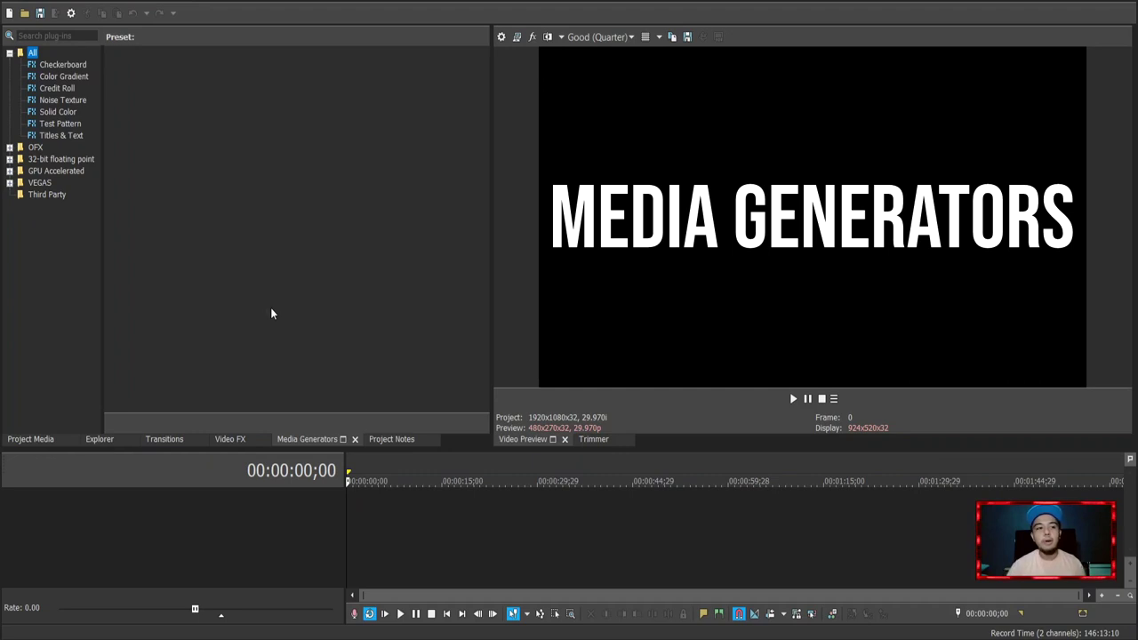
pyautogui.click(74, 137)
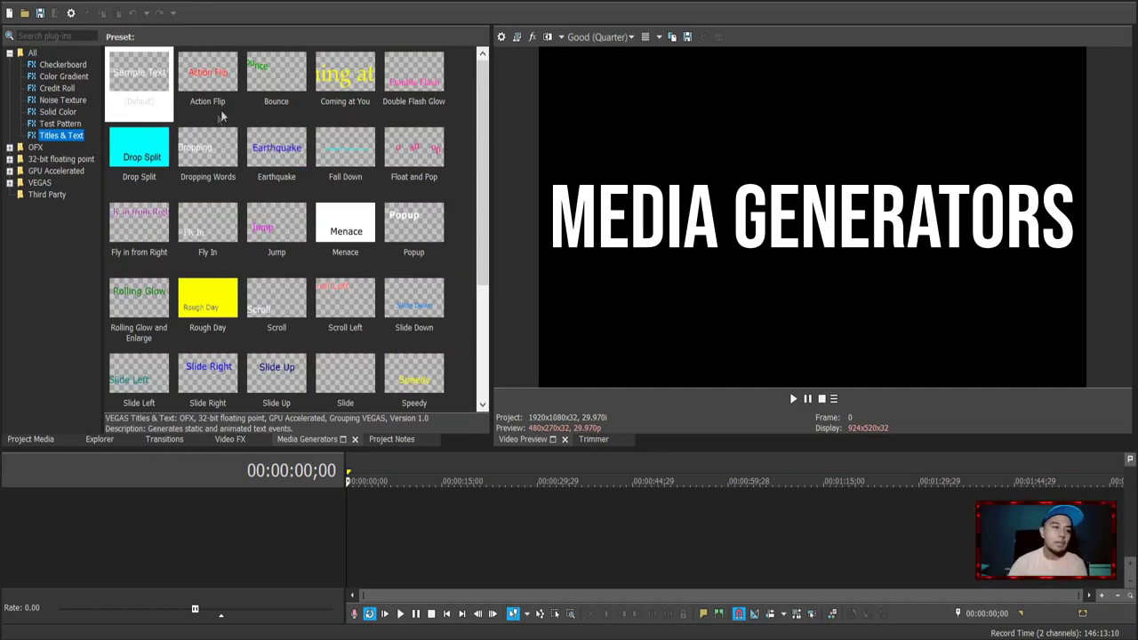
pyautogui.click(36, 79)
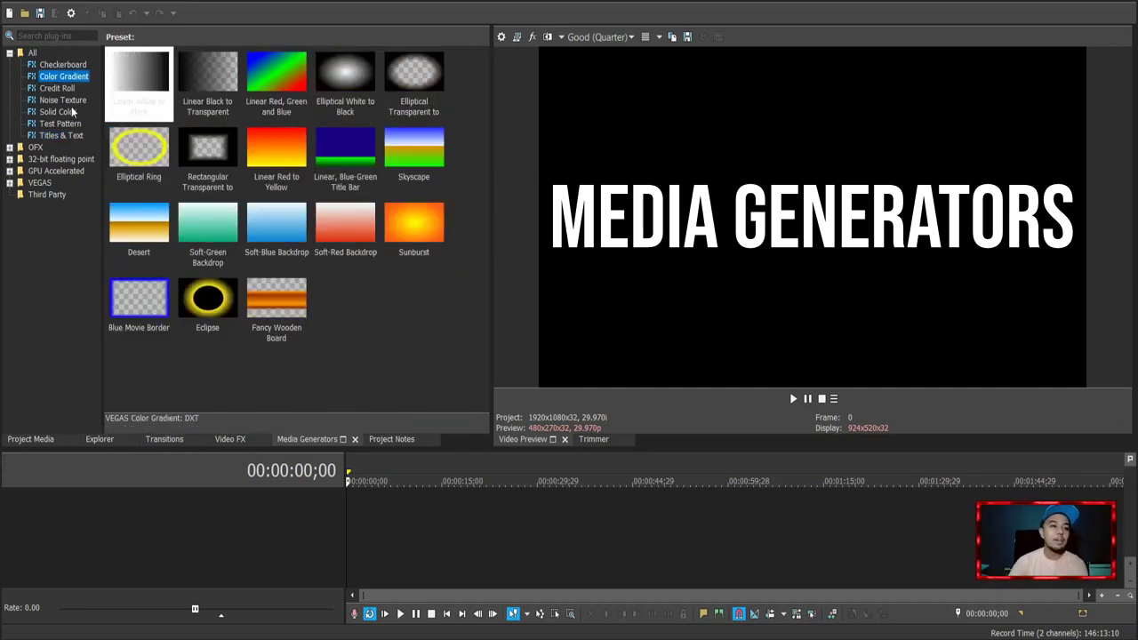
pyautogui.click(63, 101)
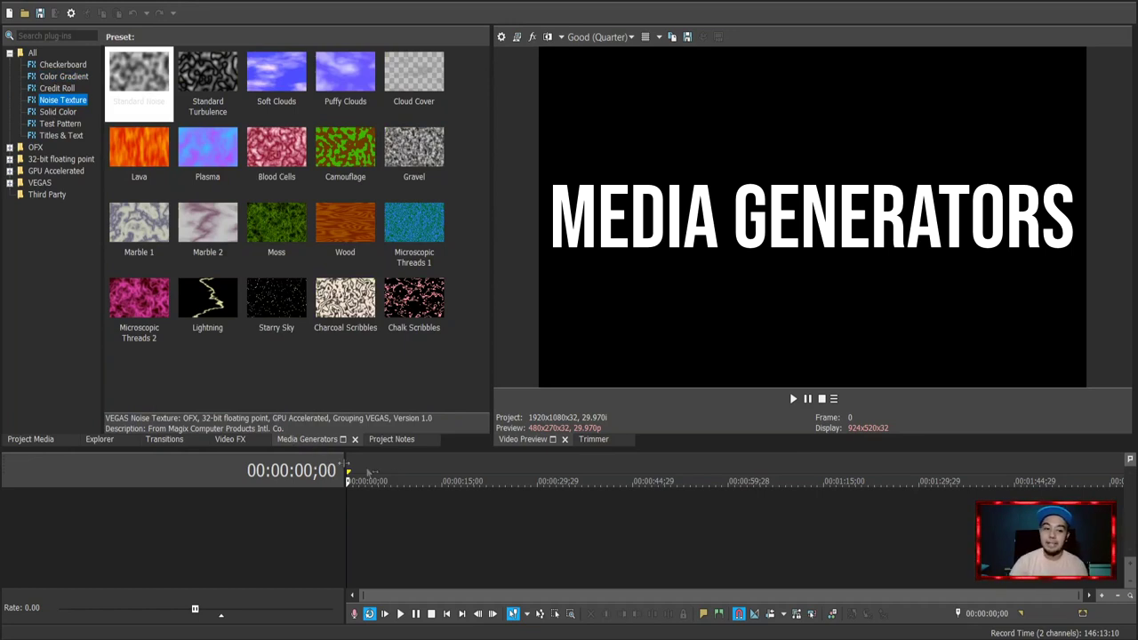
pyautogui.click(400, 439)
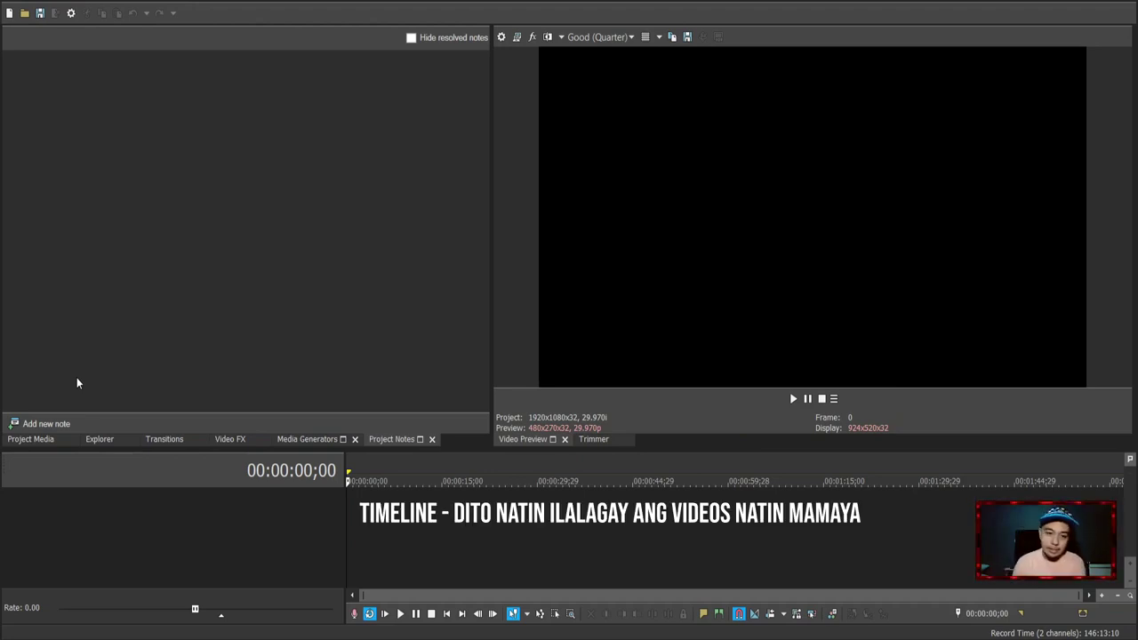
# In Explorer, navigate Documents > Vlogging Files > Vlog > Video Resources to list its clips
pyautogui.click(32, 439)
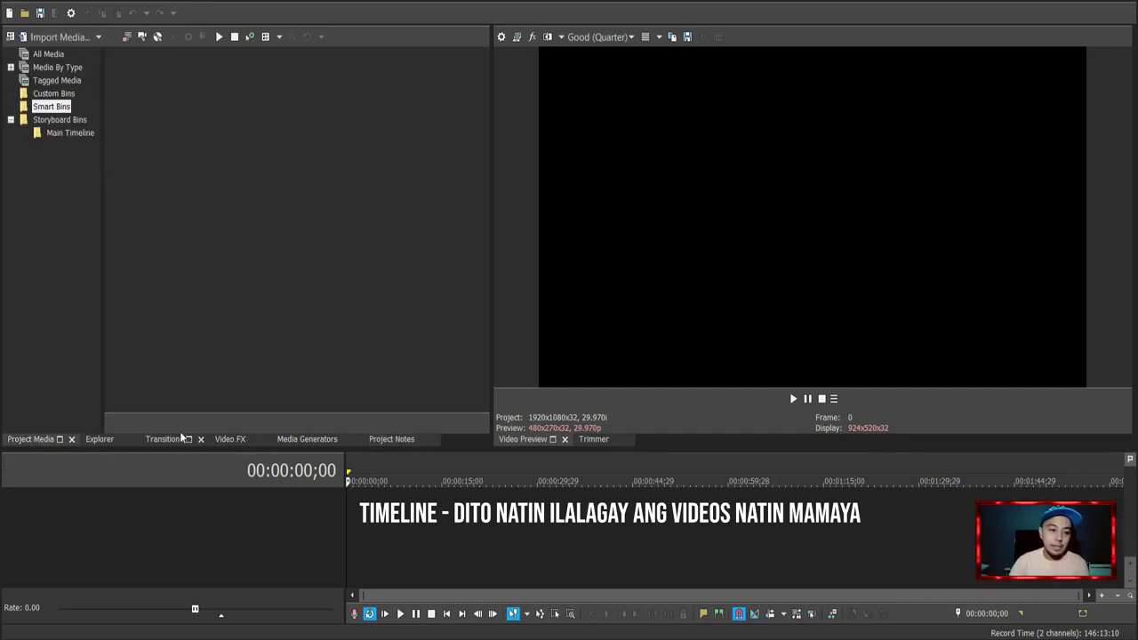
pyautogui.click(100, 439)
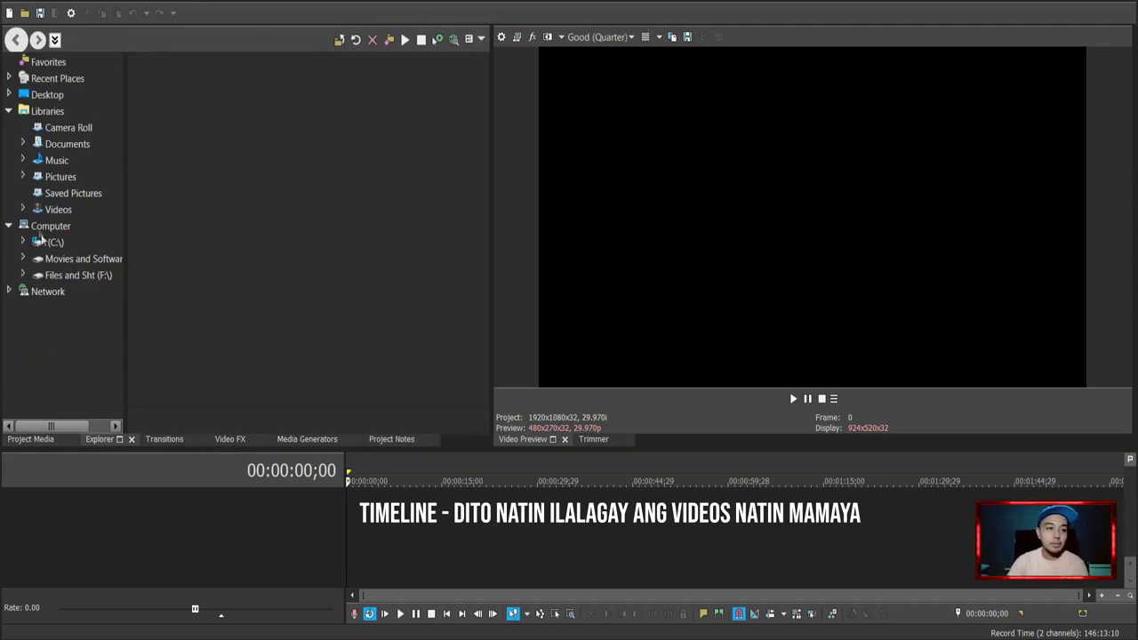
pyautogui.click(23, 144)
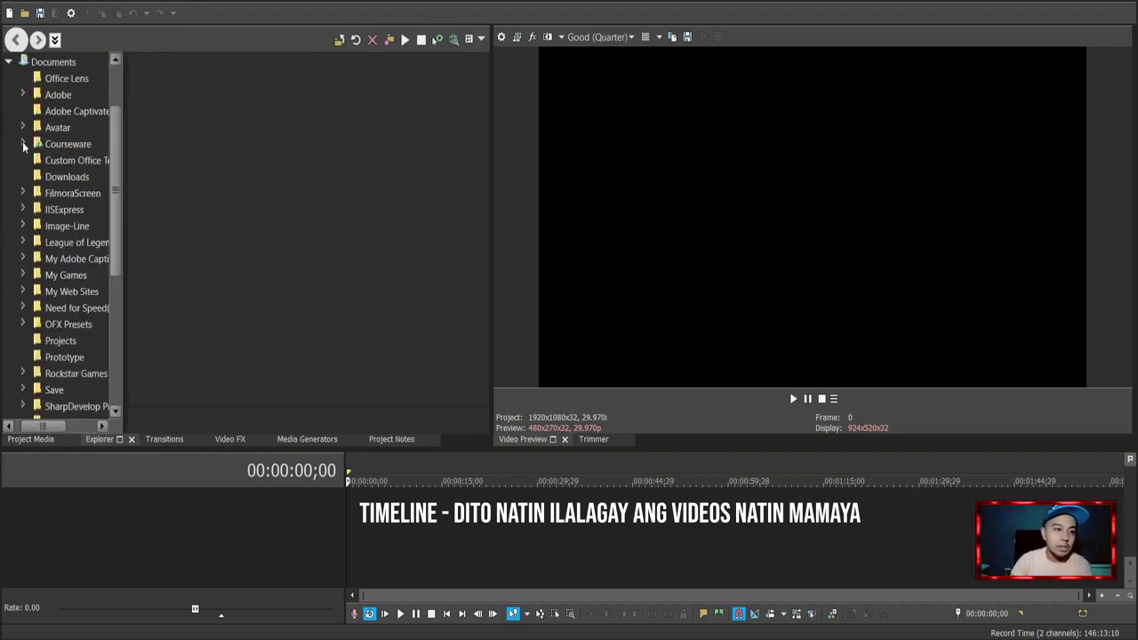
pyautogui.moveTo(116, 236); pyautogui.dragTo(104, 334)
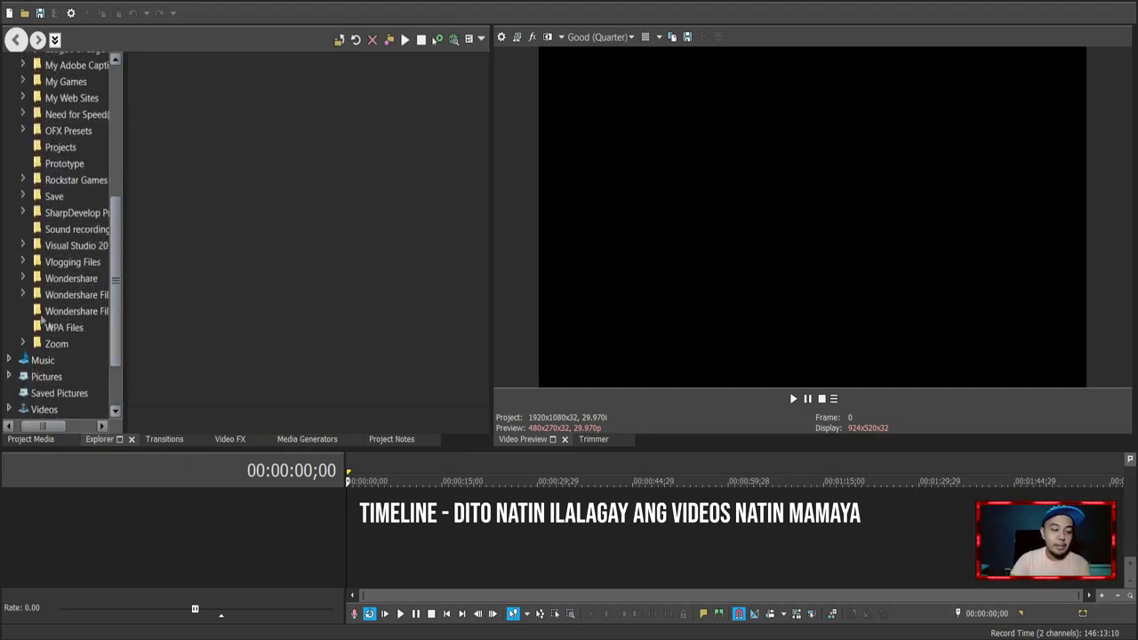
pyautogui.click(24, 262)
pyautogui.doubleClick(51, 288)
pyautogui.click(62, 303)
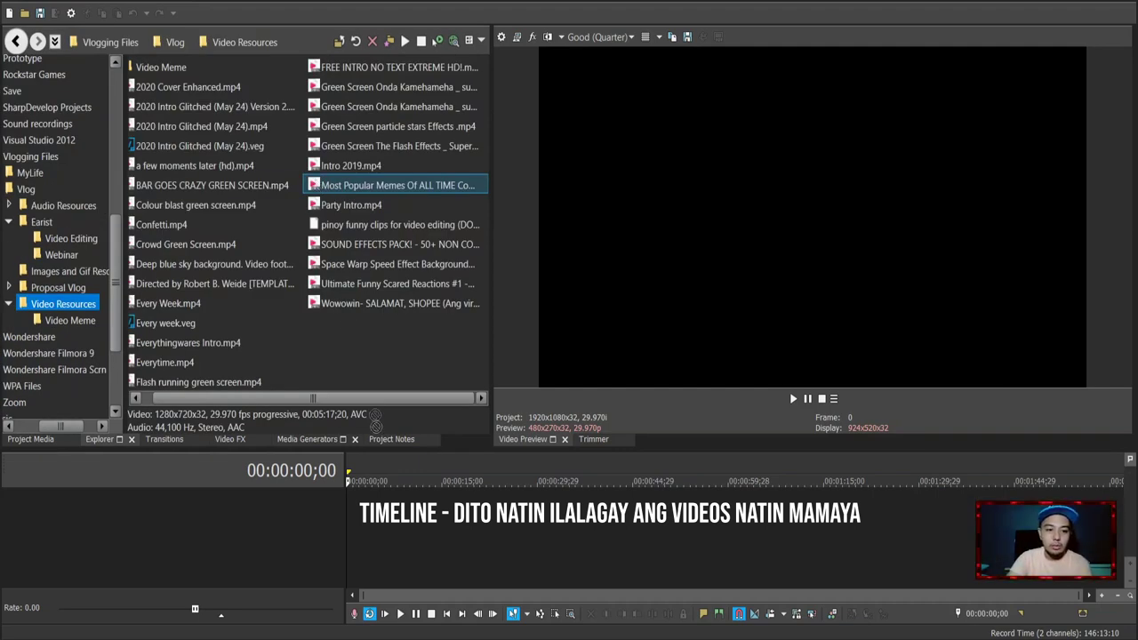
# Drop the Most Popular Memes compilation at the timeline start, preview it, and widen the timeline
pyautogui.moveTo(396, 526); pyautogui.dragTo(356, 524)
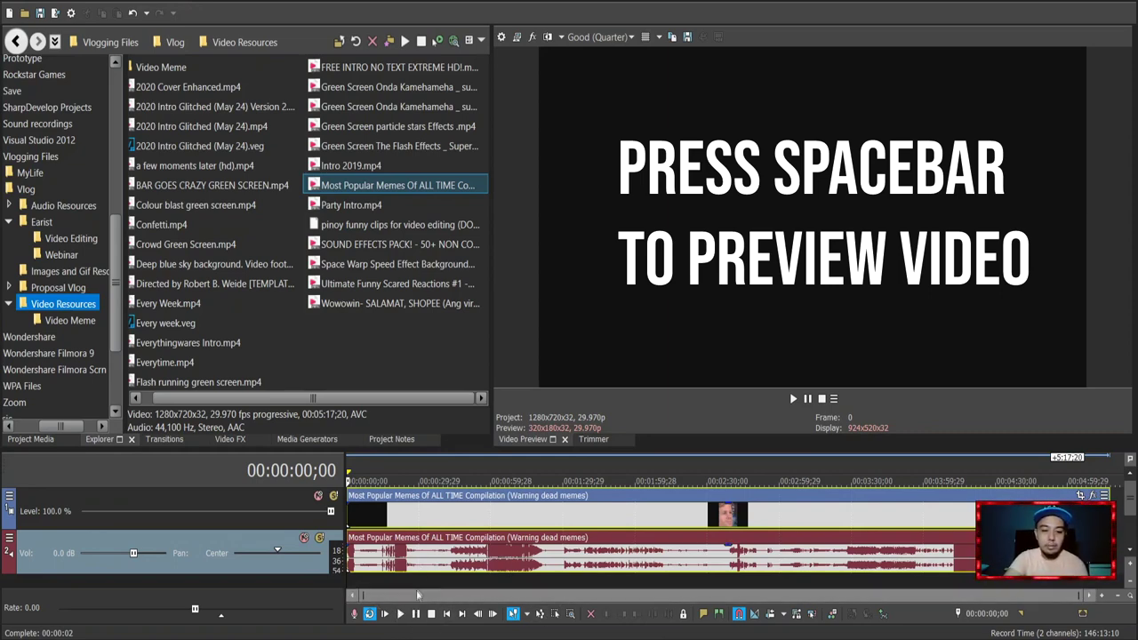
pyautogui.press('space')
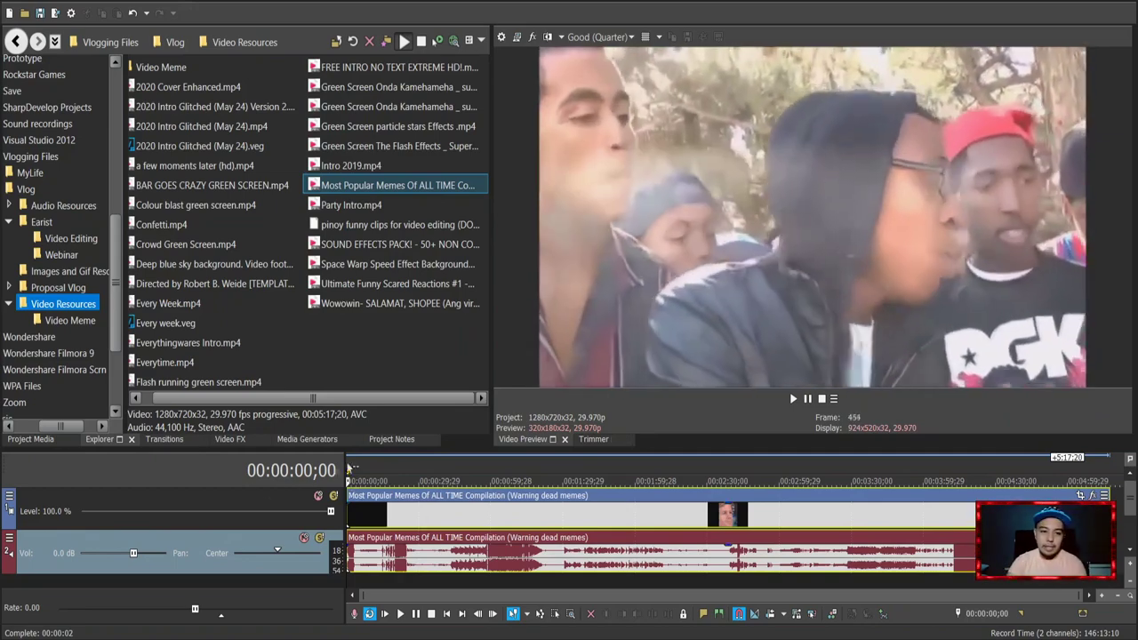
pyautogui.moveTo(345, 462); pyautogui.dragTo(270, 460)
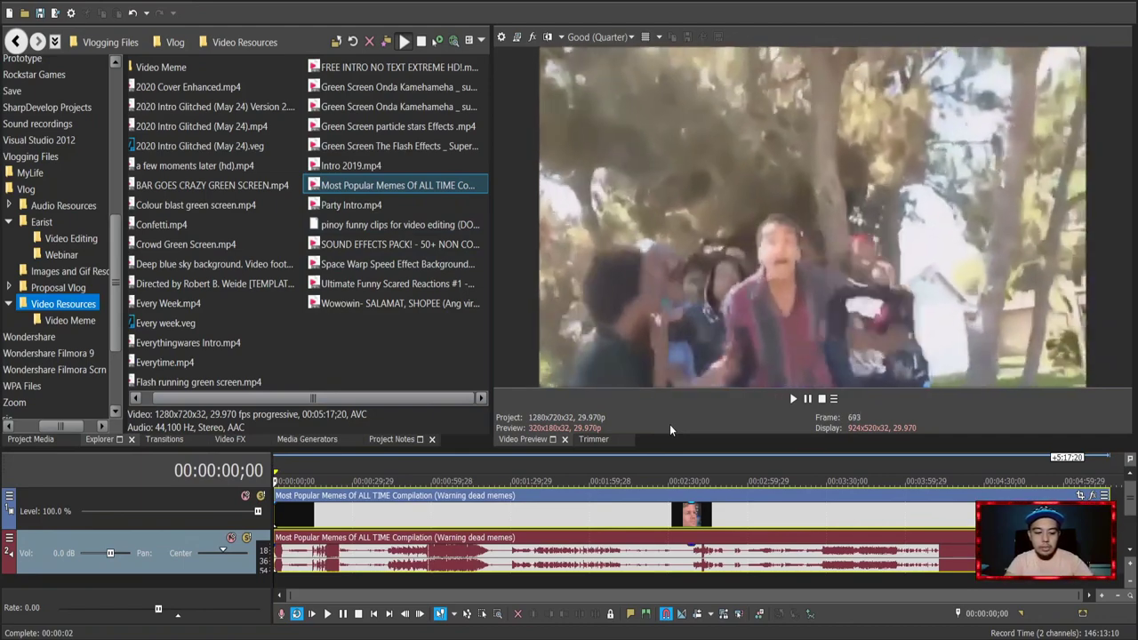
pyautogui.press('space')
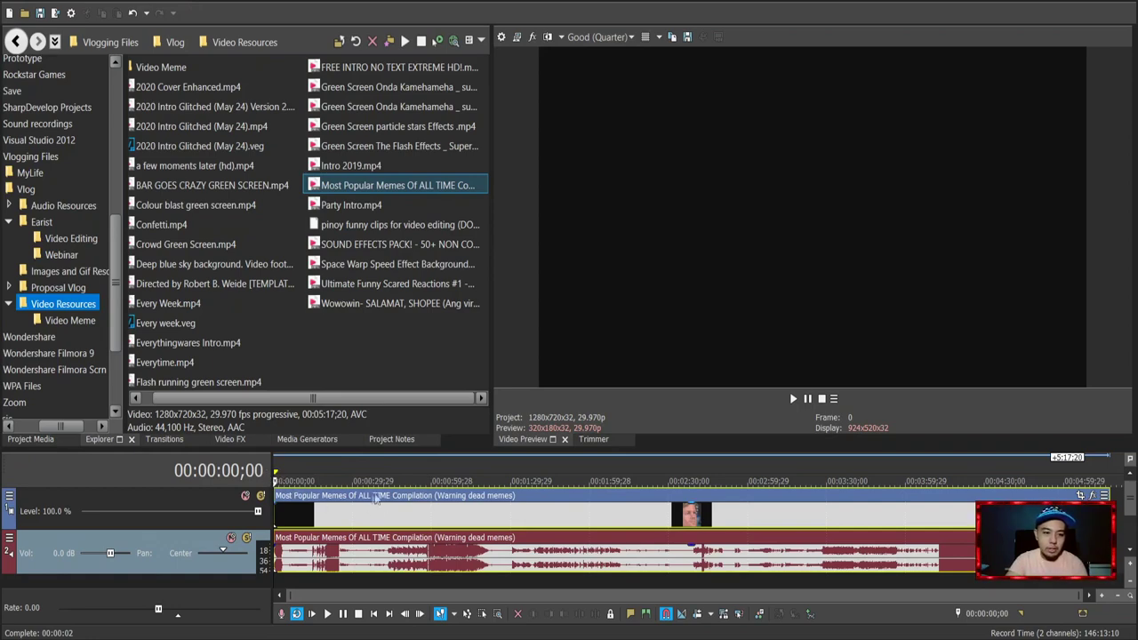
# Play and stop the opening of the meme clip, then zoom the timeline
pyautogui.press('space')
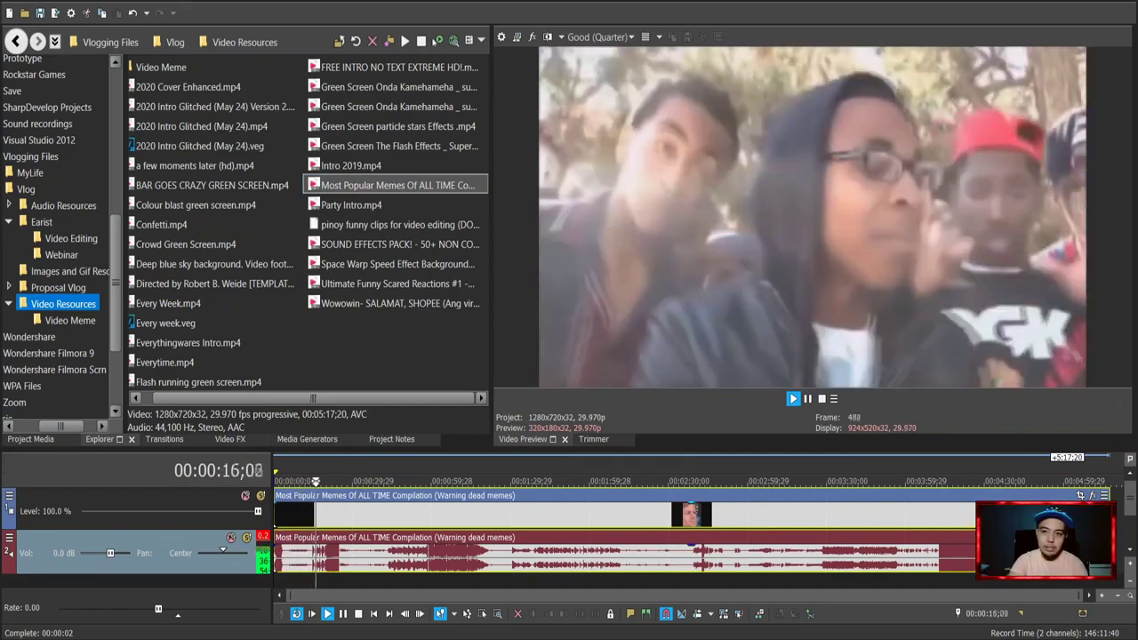
pyautogui.press('space')
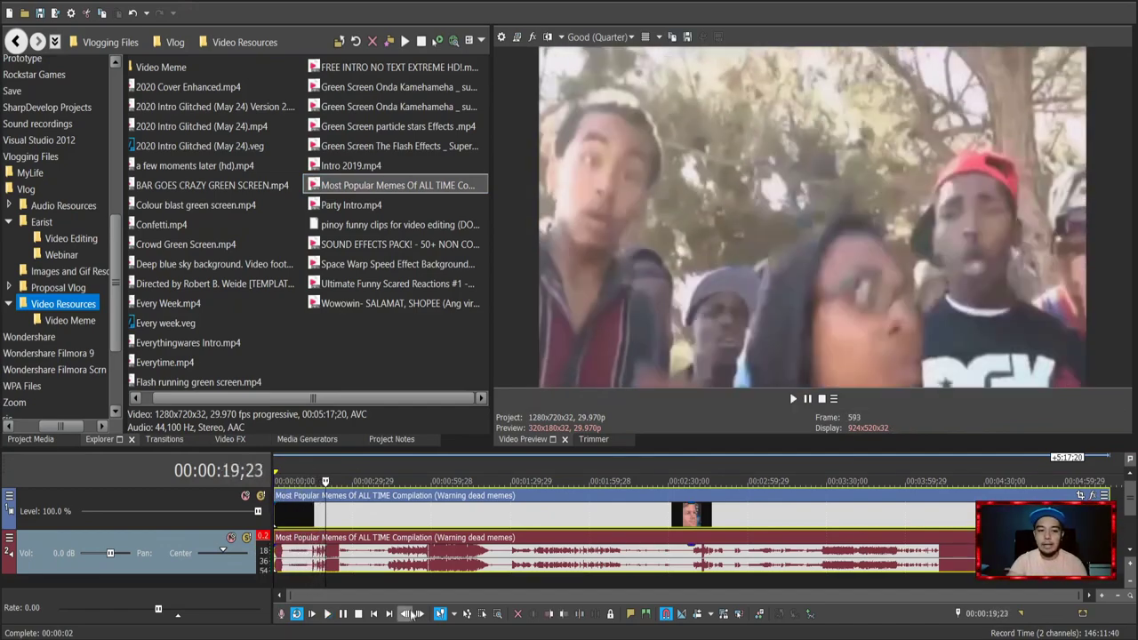
pyautogui.scroll(1, 395, 572)
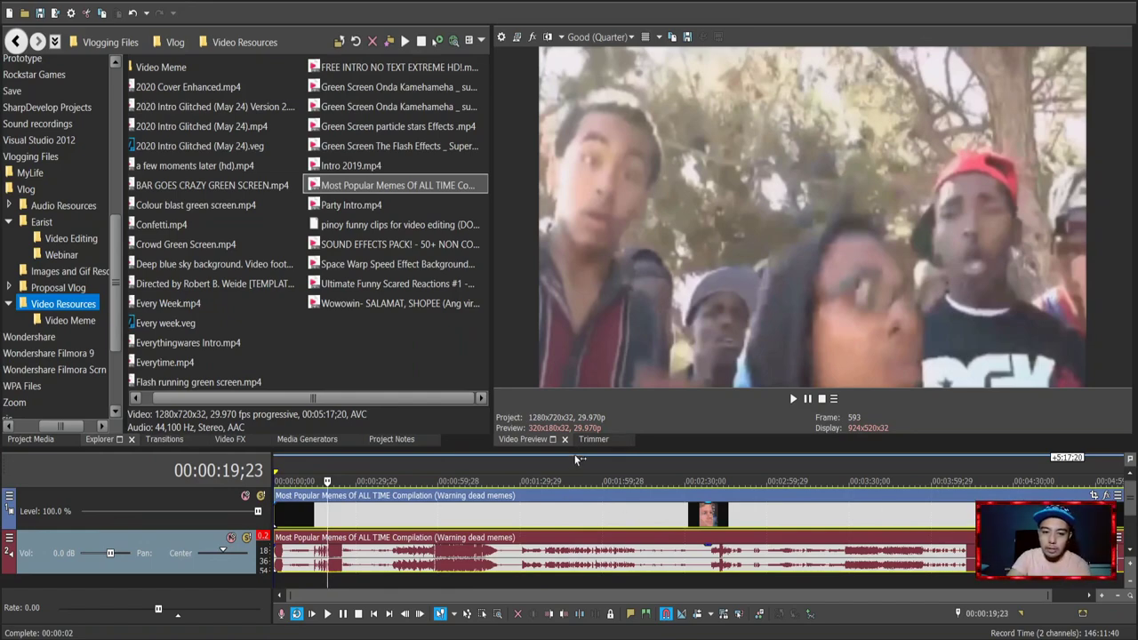
# Enlarge the timeline area vertically and select the video and audio tracks
pyautogui.moveTo(510, 449); pyautogui.dragTo(509, 355)
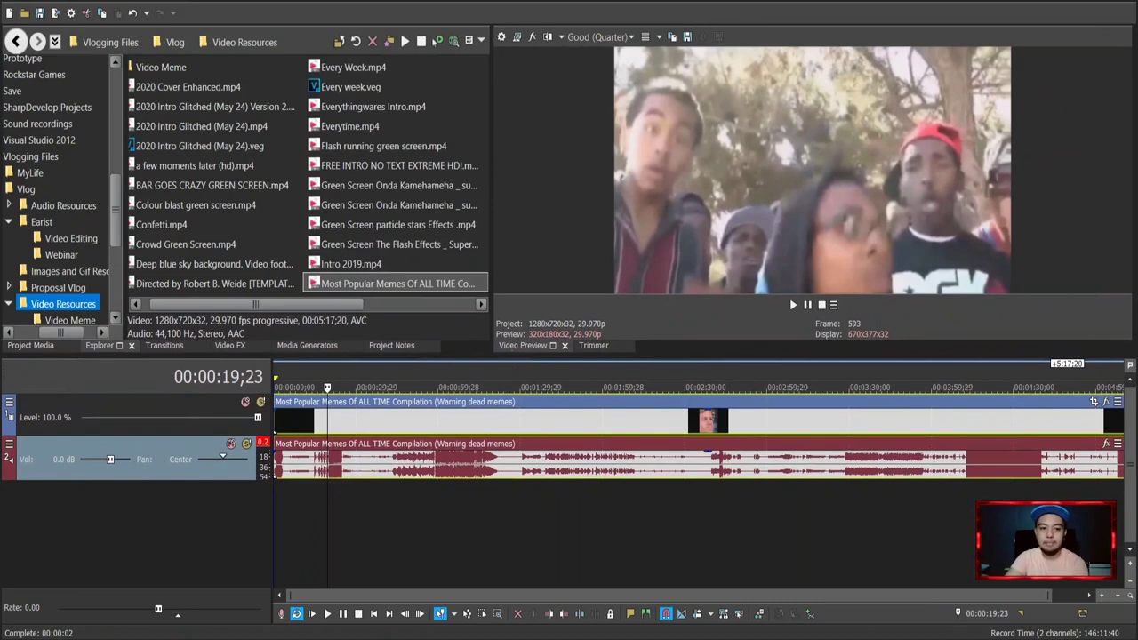
pyautogui.moveTo(411, 592); pyautogui.dragTo(408, 594)
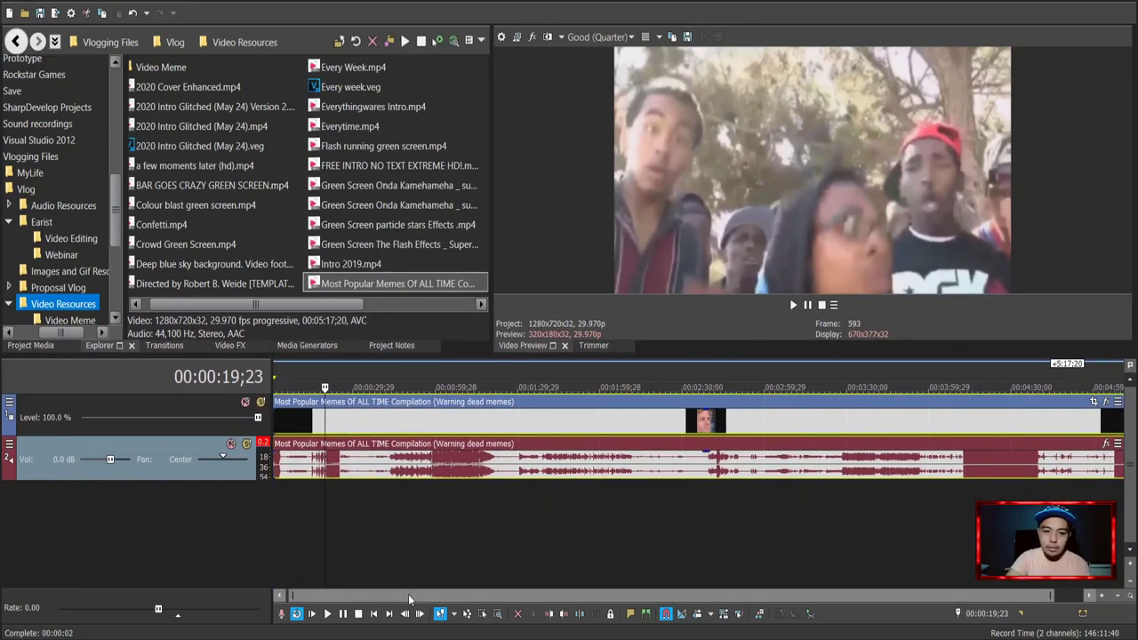
pyautogui.click(117, 407)
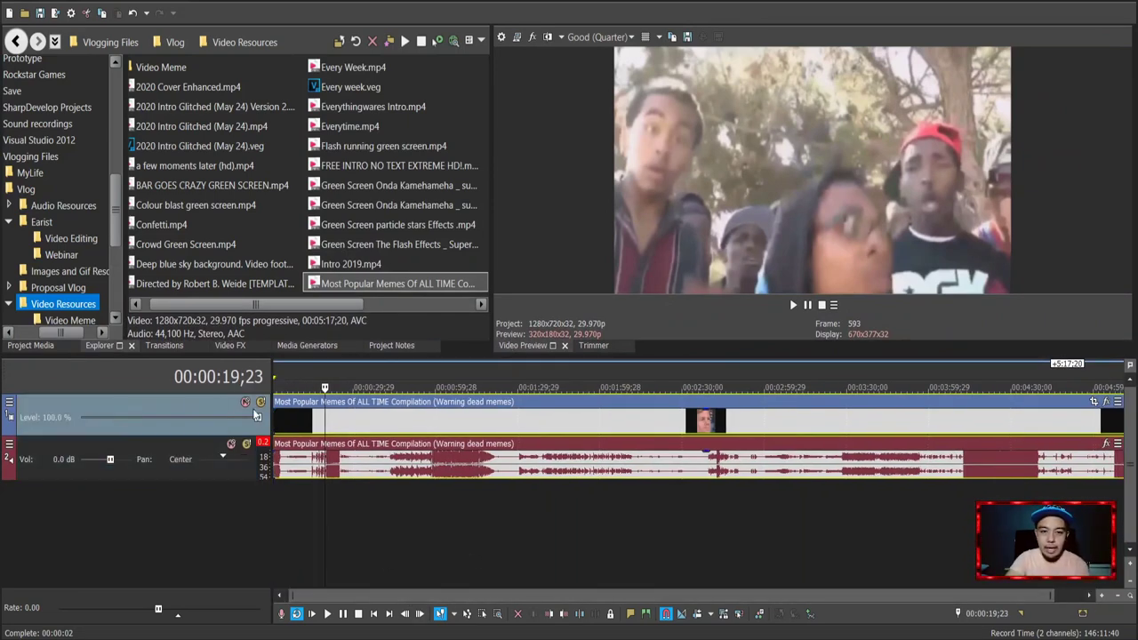
pyautogui.click(118, 448)
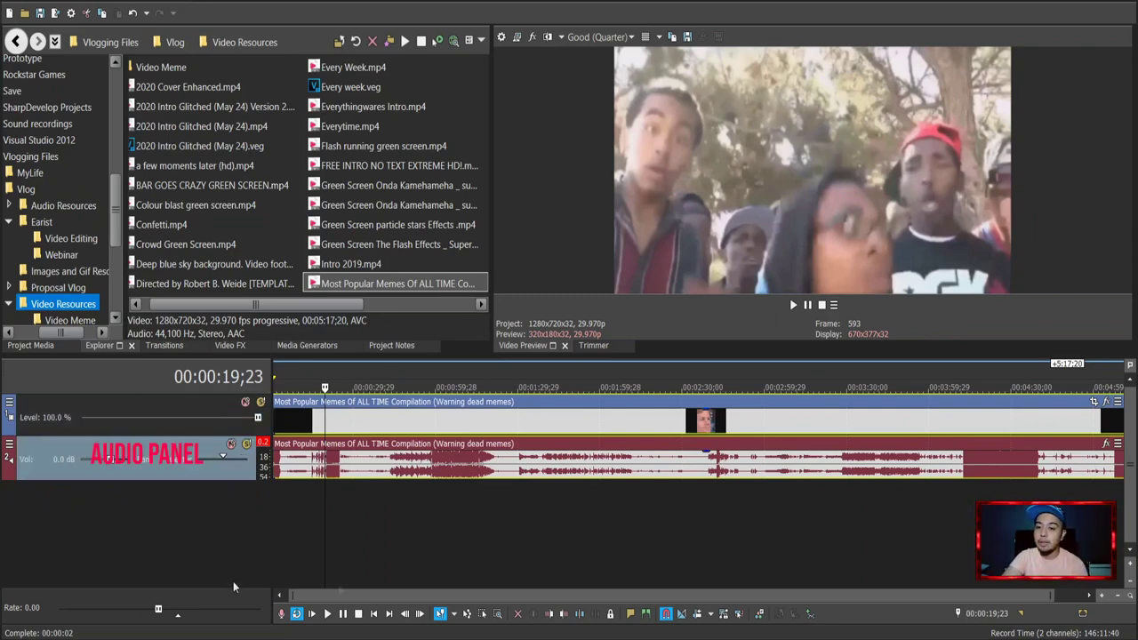
pyautogui.scroll(-4, 524, 593)
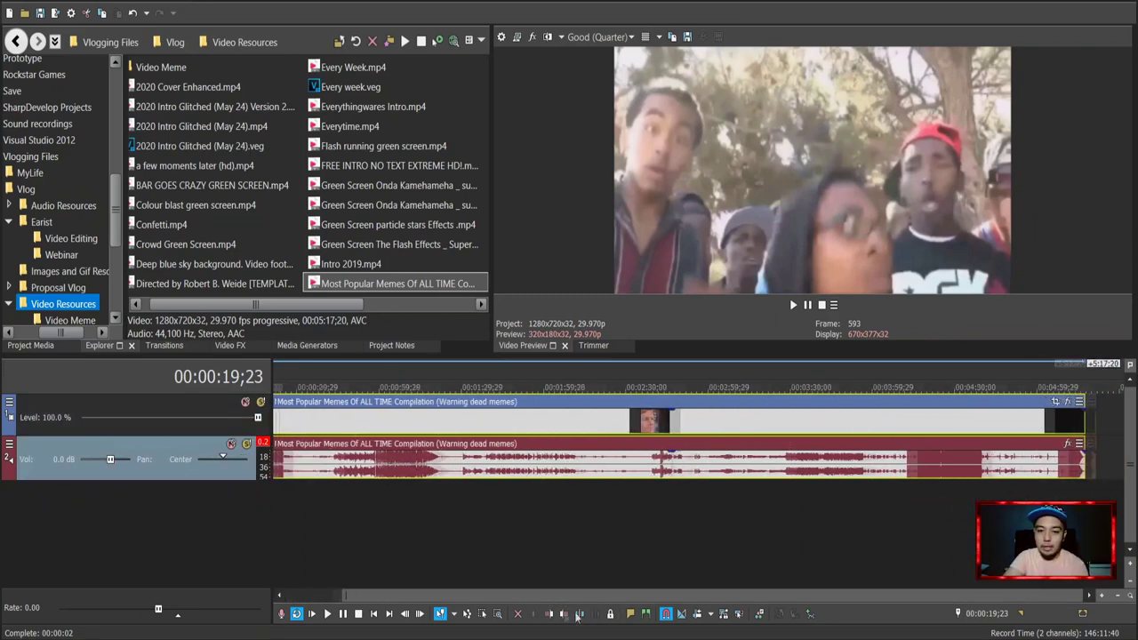
pyautogui.click(445, 487)
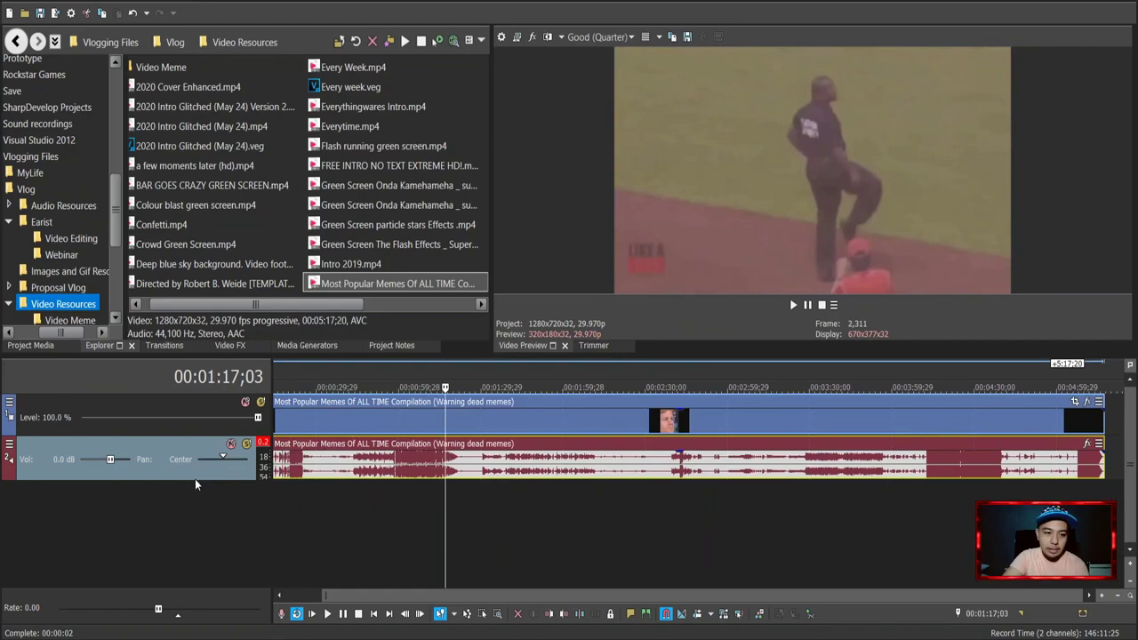
pyautogui.moveTo(196, 481); pyautogui.dragTo(173, 565)
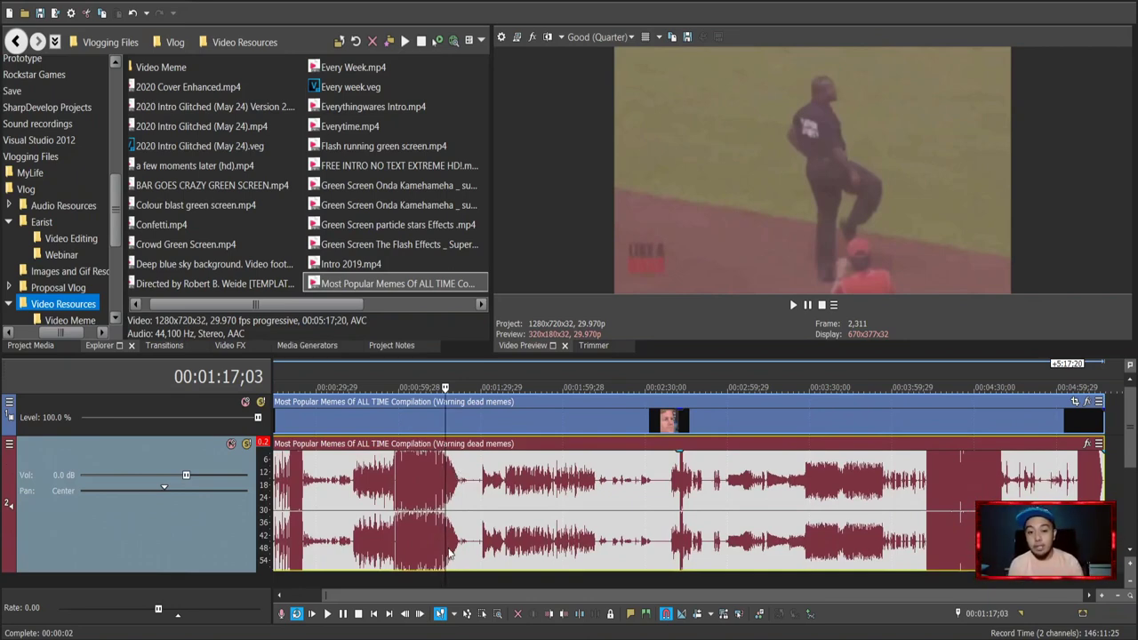
pyautogui.press('space')
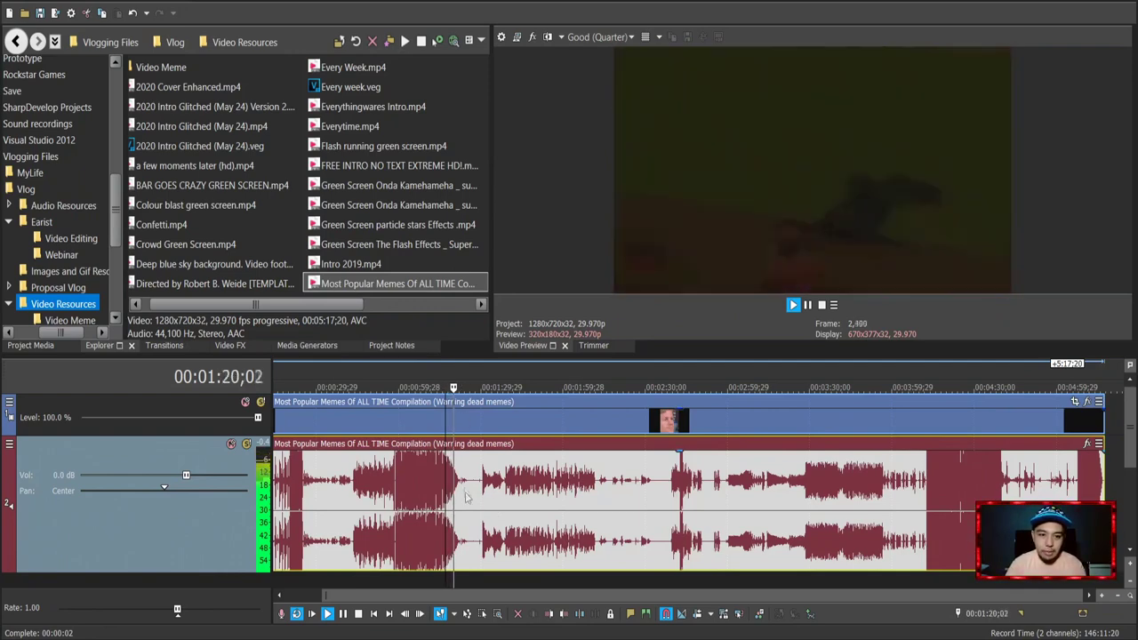
pyautogui.scroll(2, 479, 514)
pyautogui.scroll(1, 478, 514)
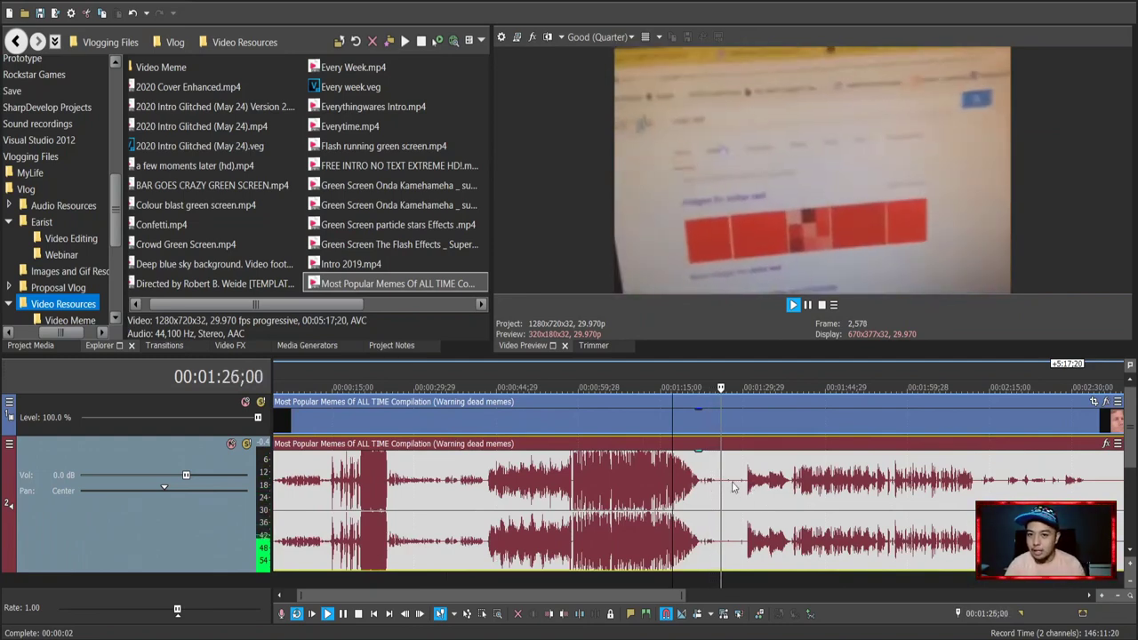
pyautogui.scroll(-3, 725, 487)
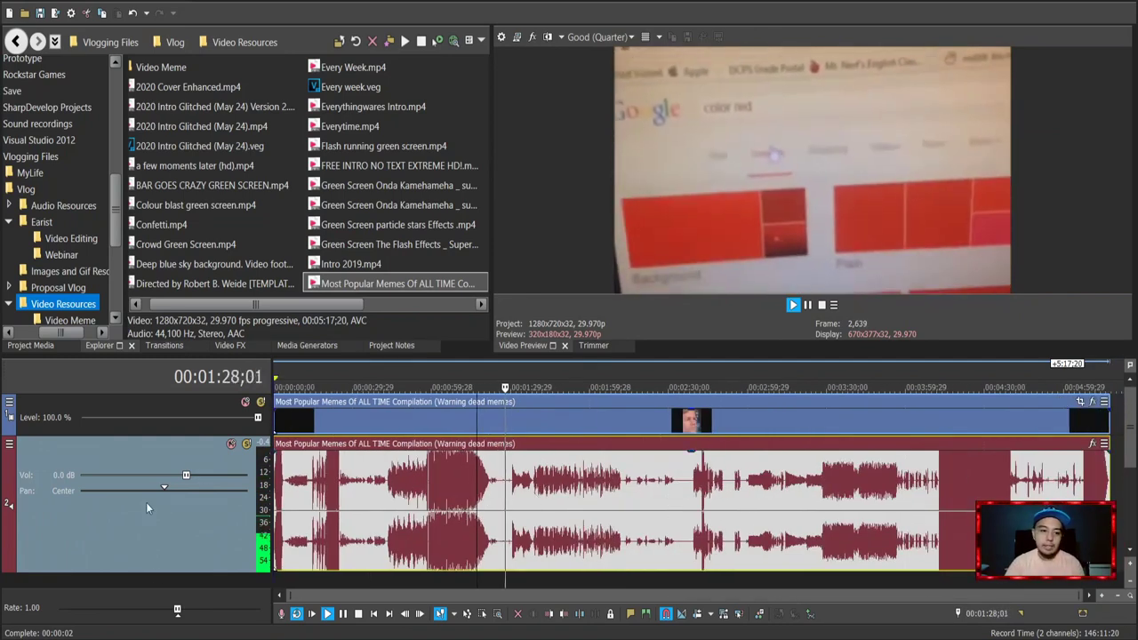
pyautogui.moveTo(169, 571); pyautogui.dragTo(174, 501)
pyautogui.press('space')
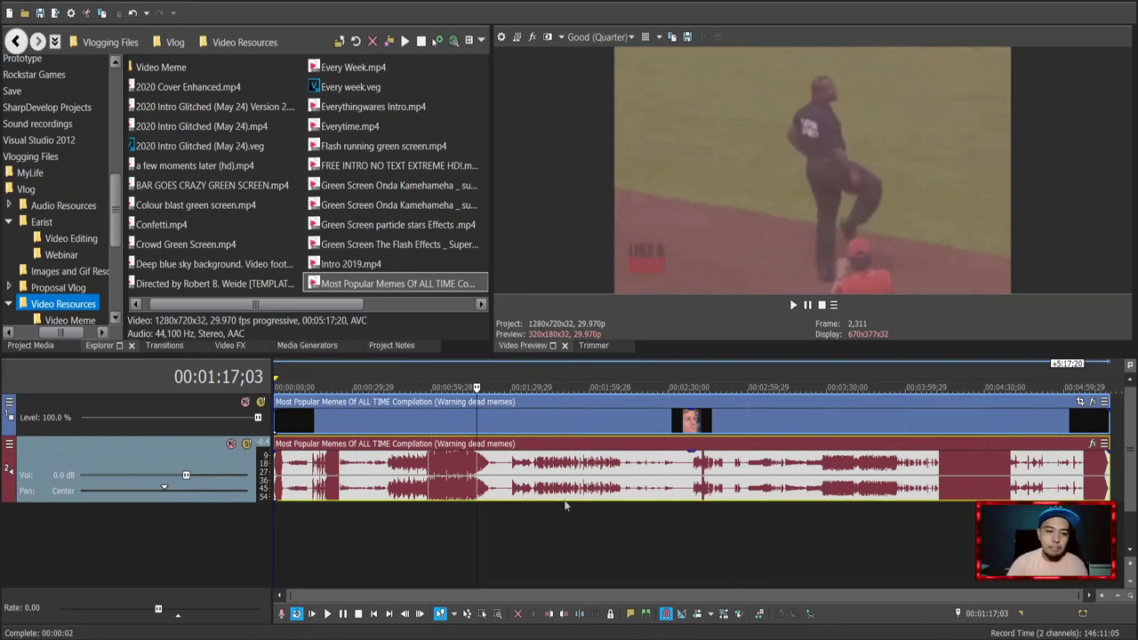
pyautogui.click(288, 372)
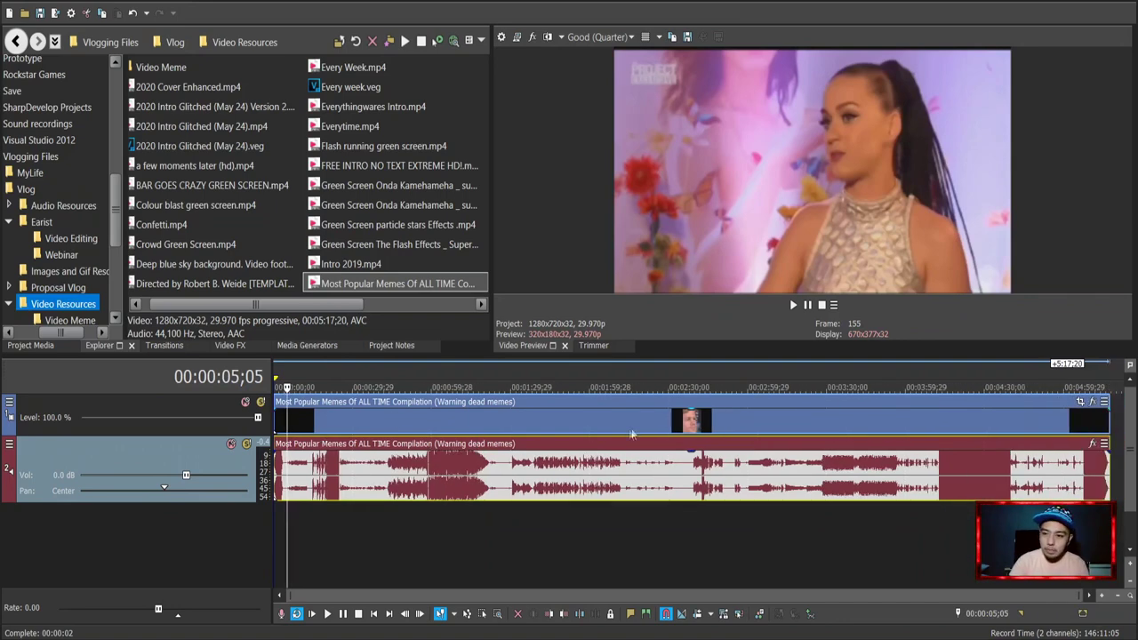
pyautogui.click(301, 377)
pyautogui.click(318, 372)
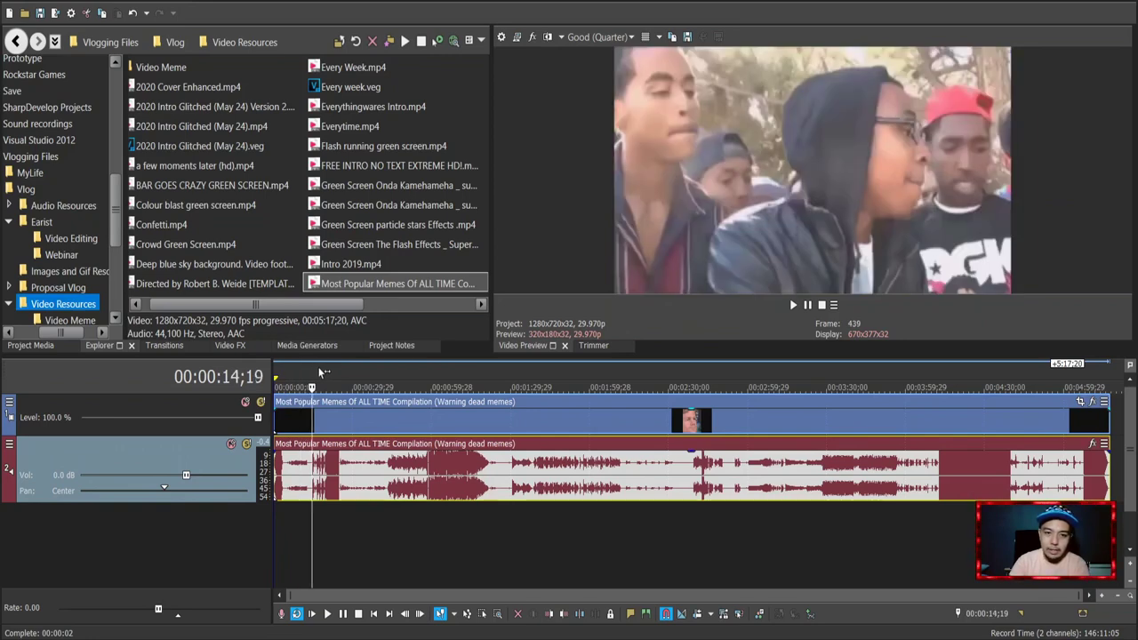
pyautogui.scroll(2, 340, 415)
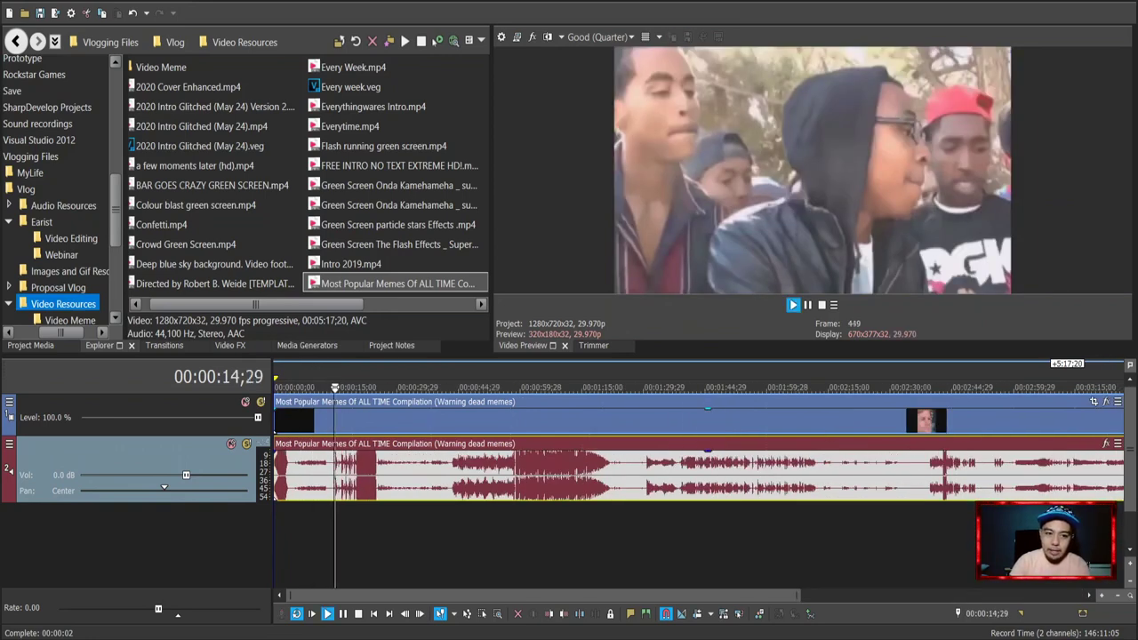
pyautogui.click(382, 375)
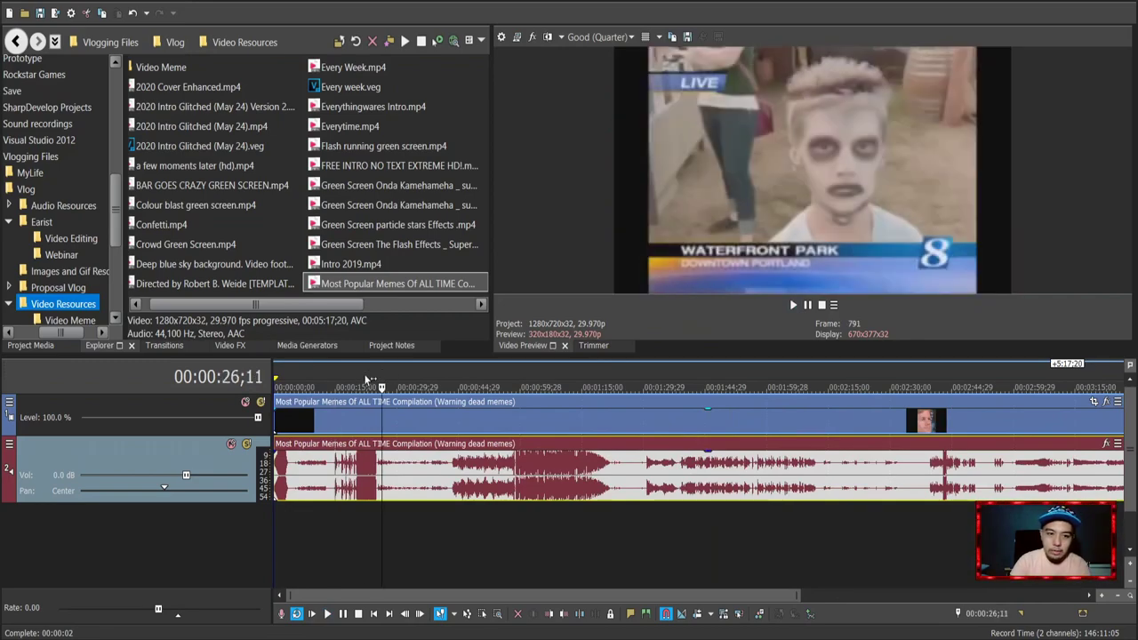
pyautogui.click(365, 375)
pyautogui.press('space')
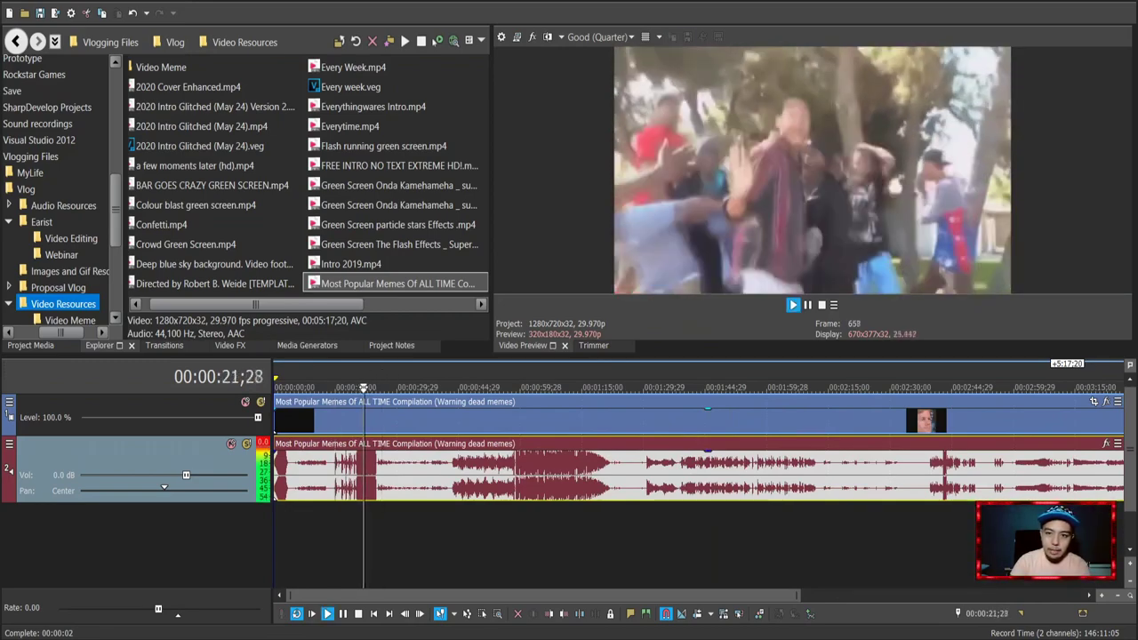
pyautogui.click(334, 388)
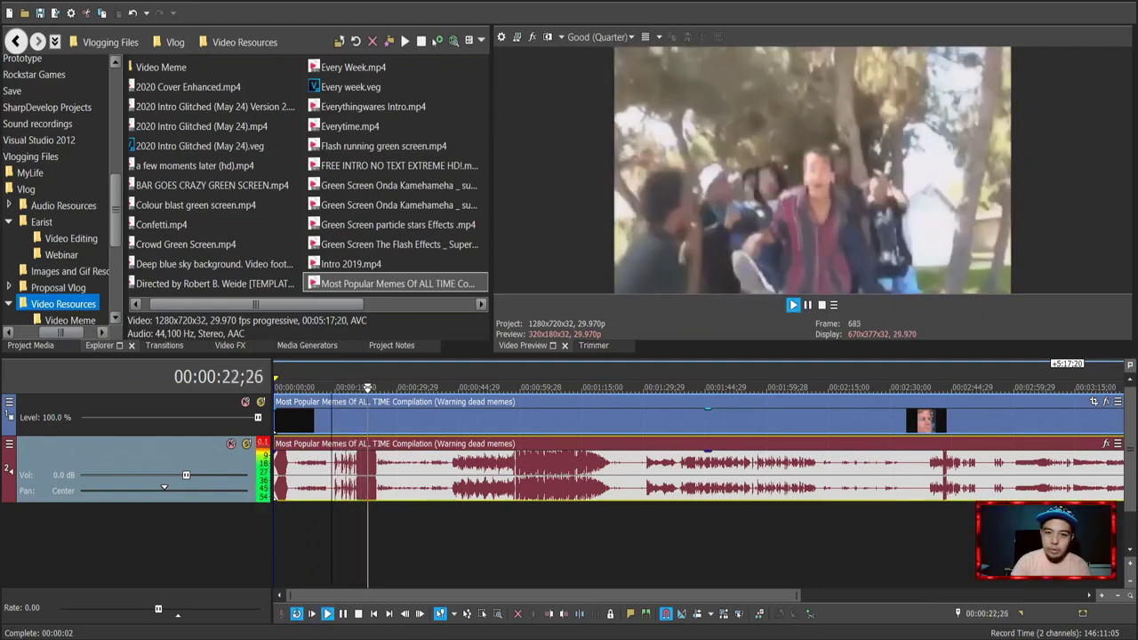
pyautogui.press('Return')
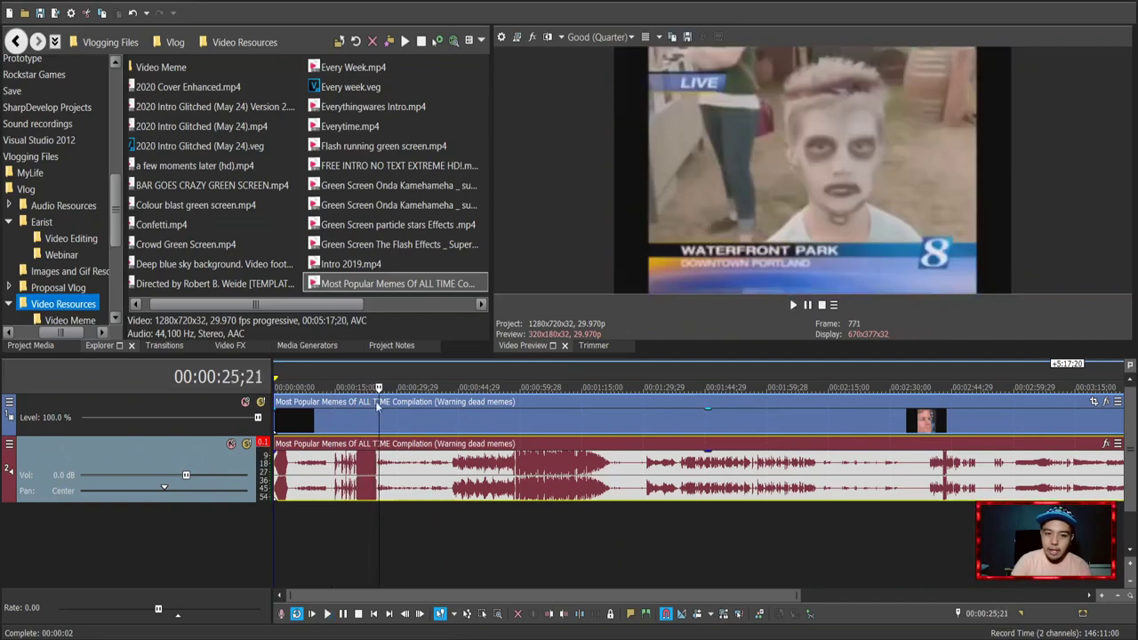
pyautogui.scroll(2, 397, 442)
pyautogui.scroll(-2, 398, 441)
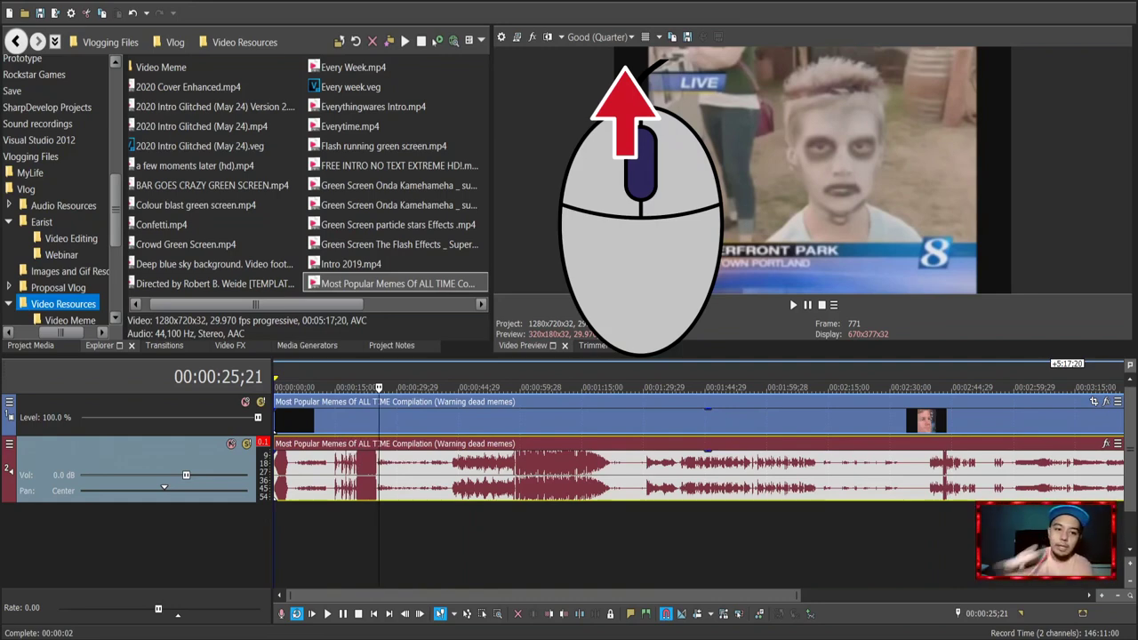
# Zoom in and park the cursor at 00:00:24;29, just before the news-report meme
pyautogui.scroll(2, 320, 442)
pyautogui.scroll(3, 427, 451)
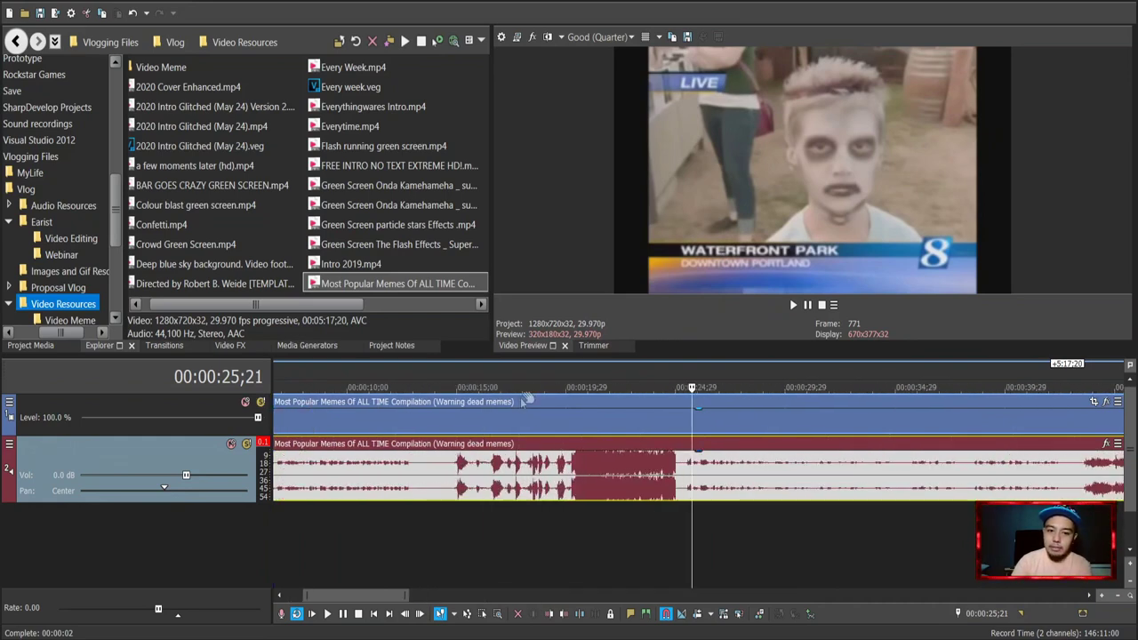
pyautogui.click(456, 375)
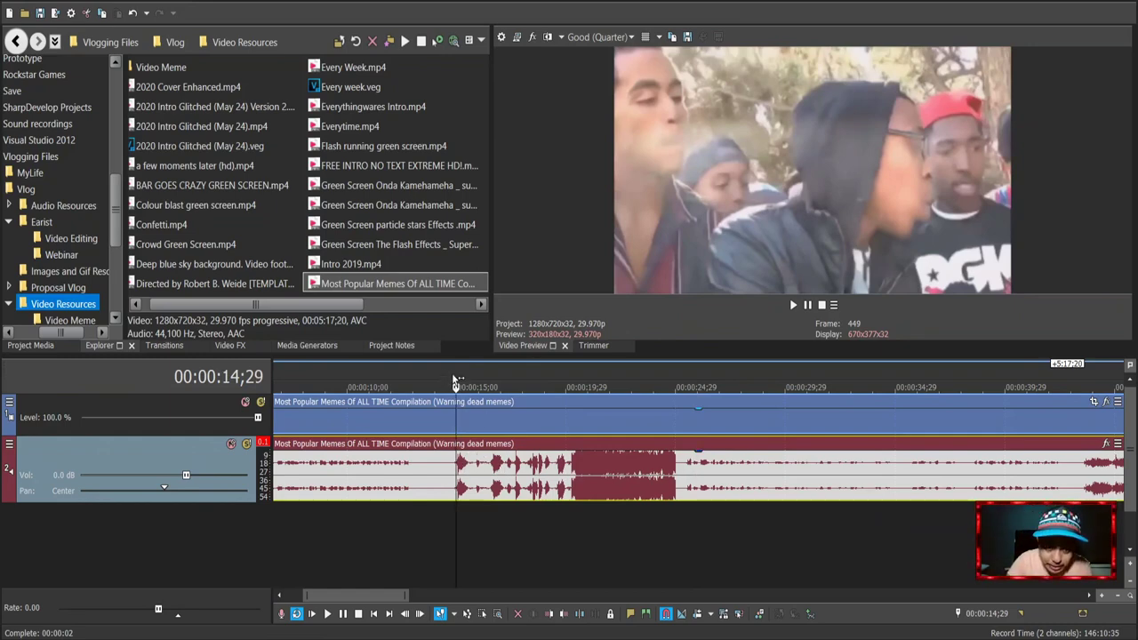
pyautogui.click(453, 380)
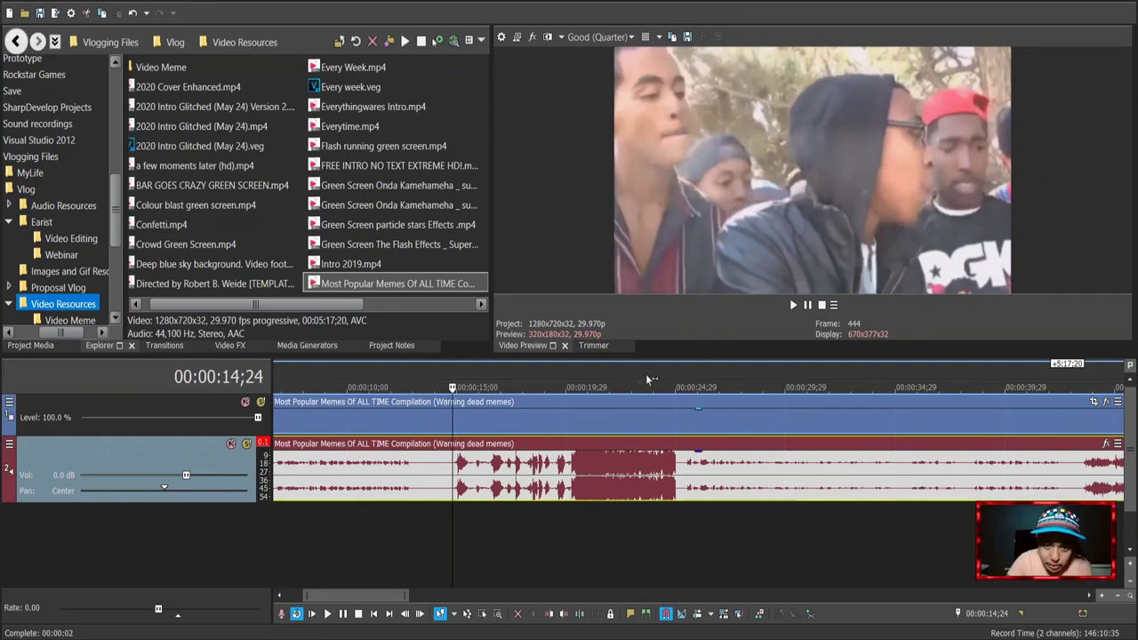
pyautogui.click(680, 375)
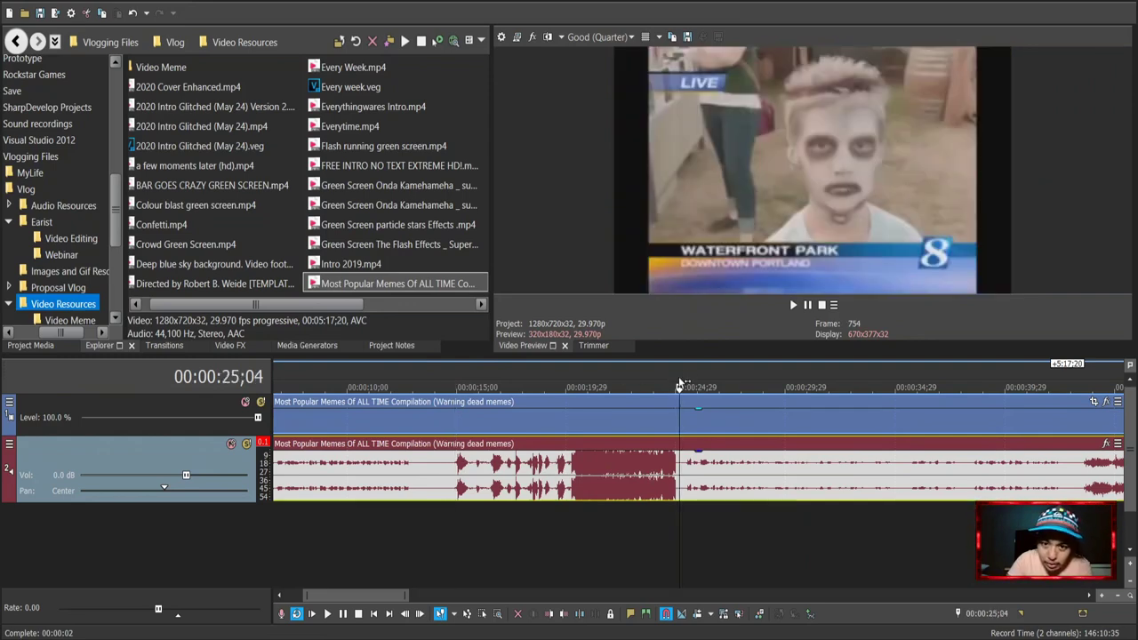
pyautogui.press('space')
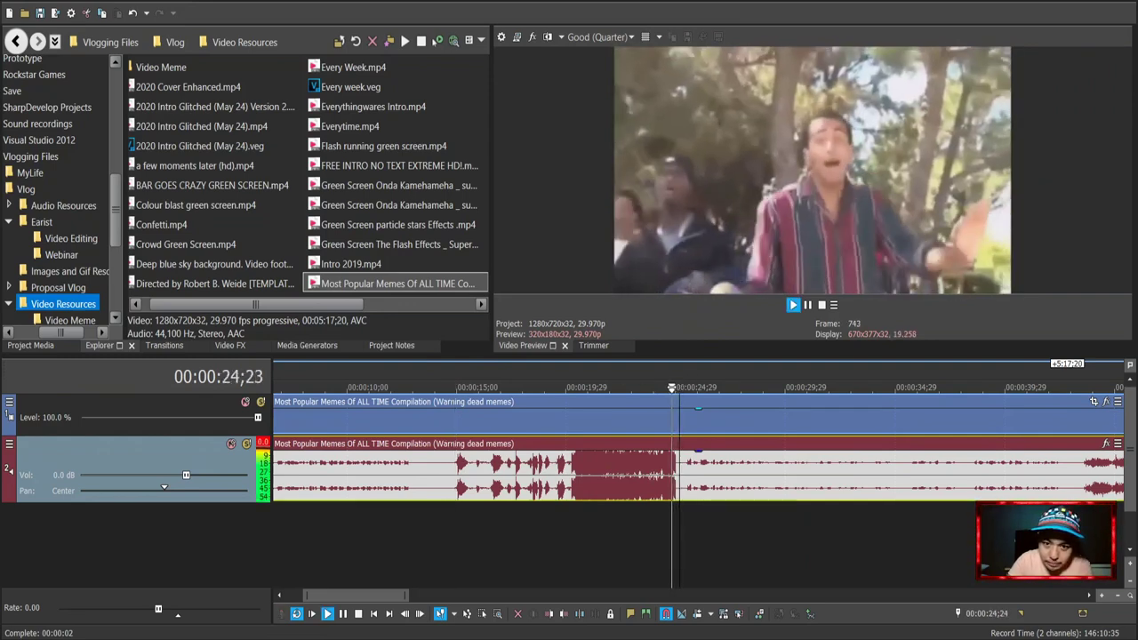
pyautogui.press('space')
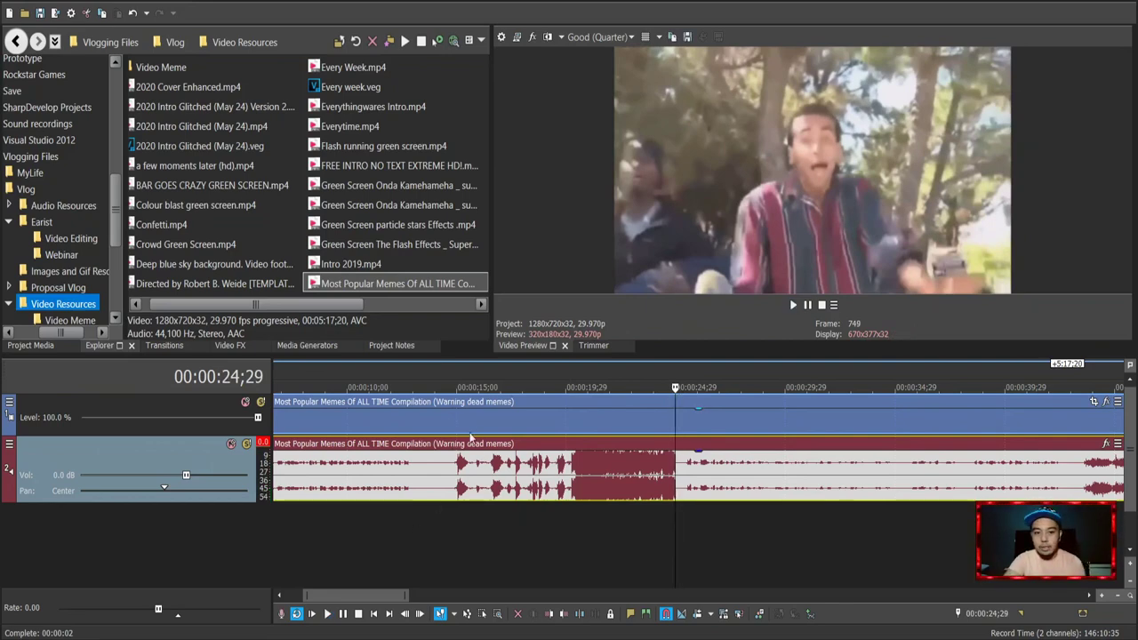
pyautogui.keyDown('shift'); pyautogui.click(456, 371); pyautogui.keyUp('shift')
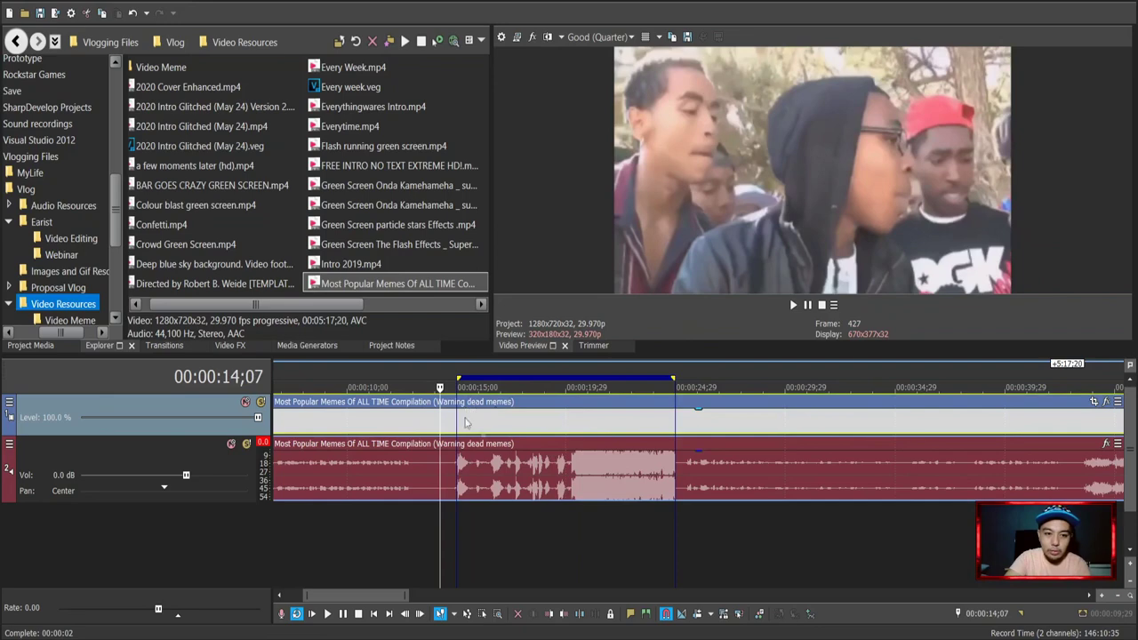
# Select 00:00:14;28 to 00:00:24;29 on the ruler and split the meme clip there with S
pyautogui.hscroll(-2, 497, 440)
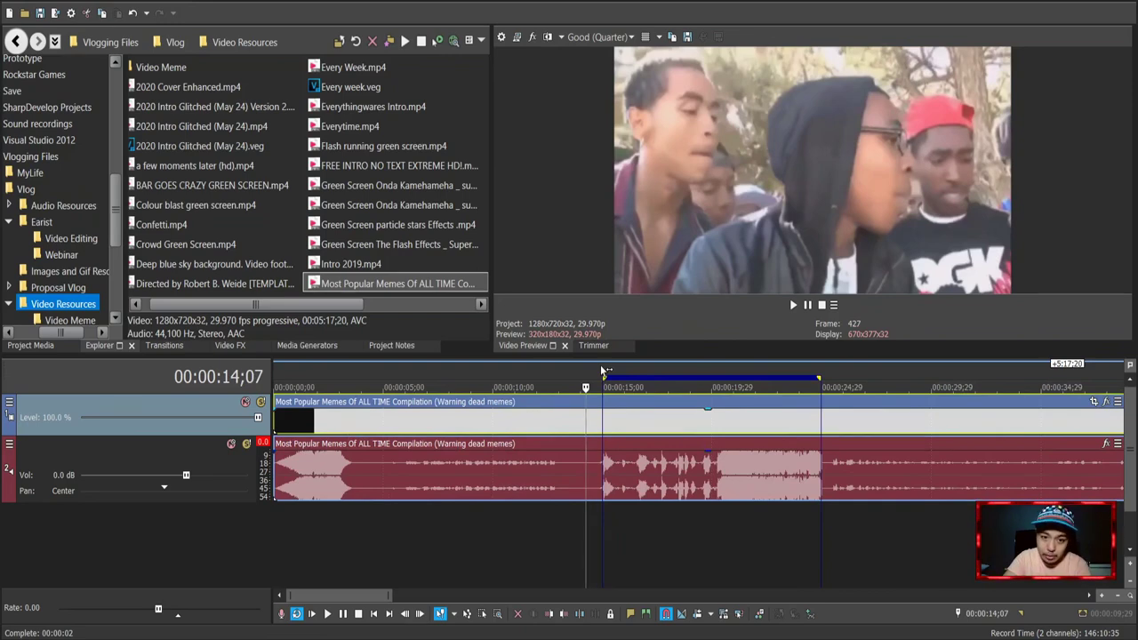
pyautogui.click(564, 409)
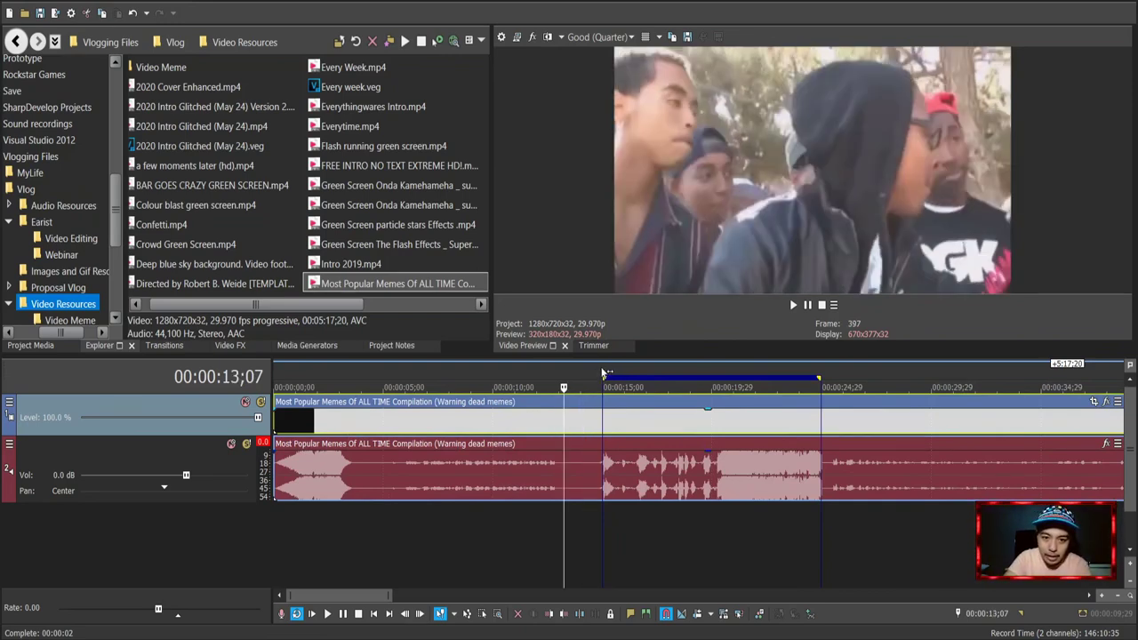
pyautogui.moveTo(602, 374); pyautogui.dragTo(821, 379)
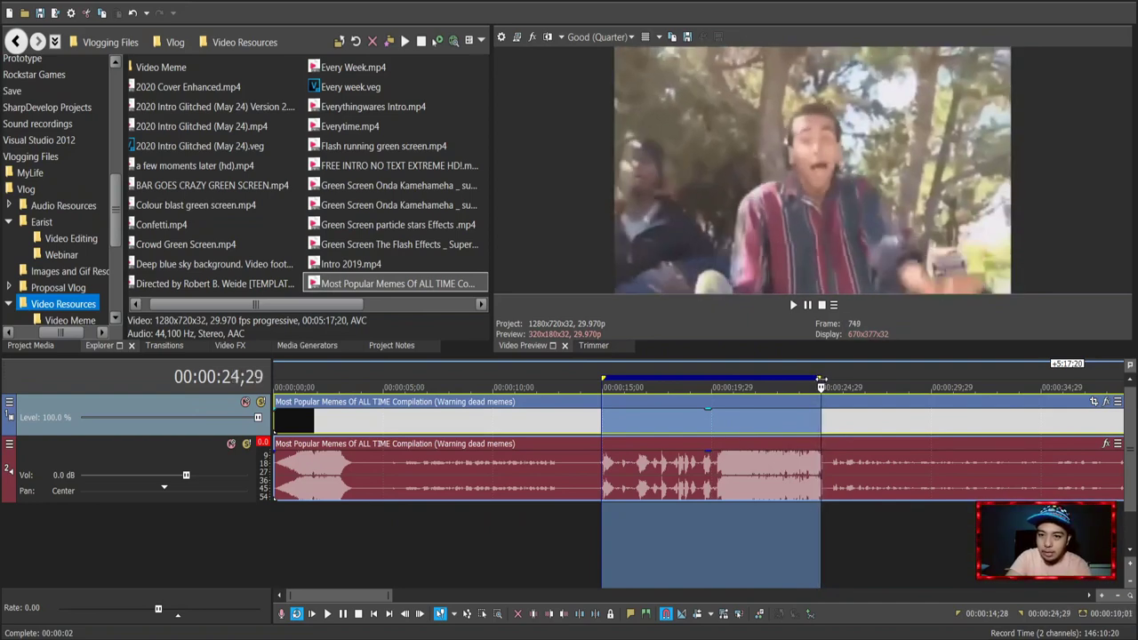
pyautogui.scroll(-2, 738, 532)
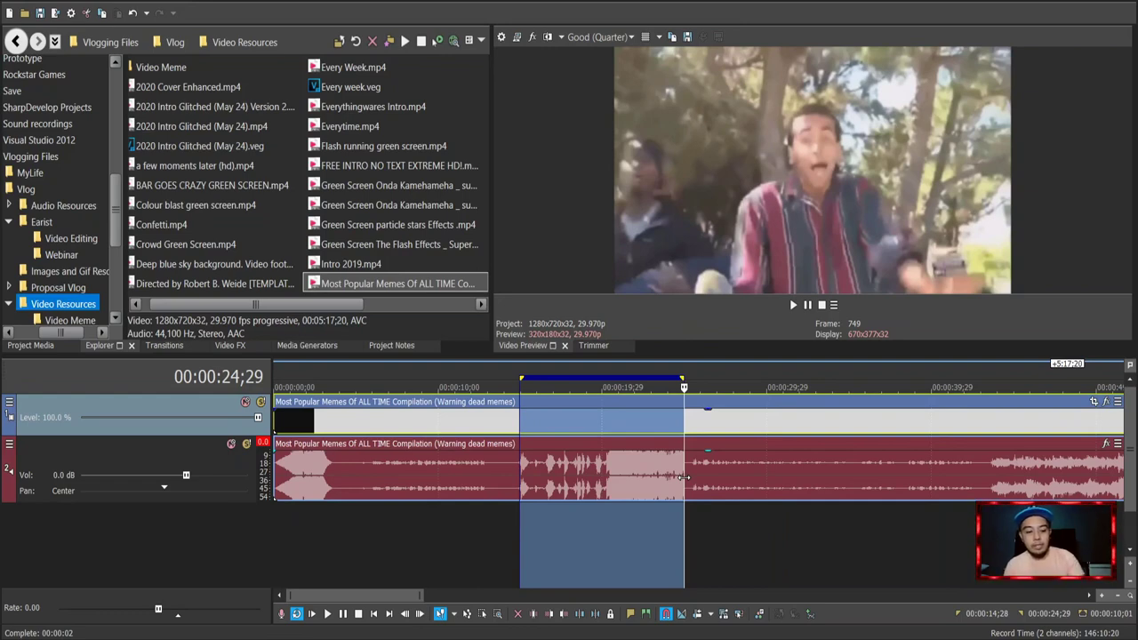
pyautogui.press('s')
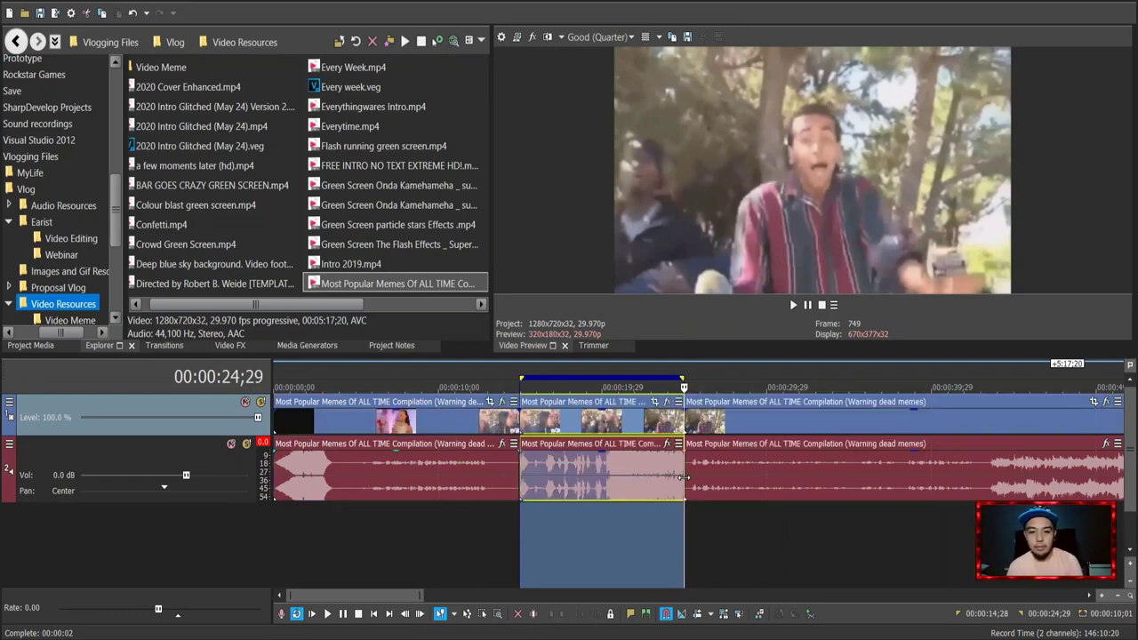
pyautogui.click(752, 537)
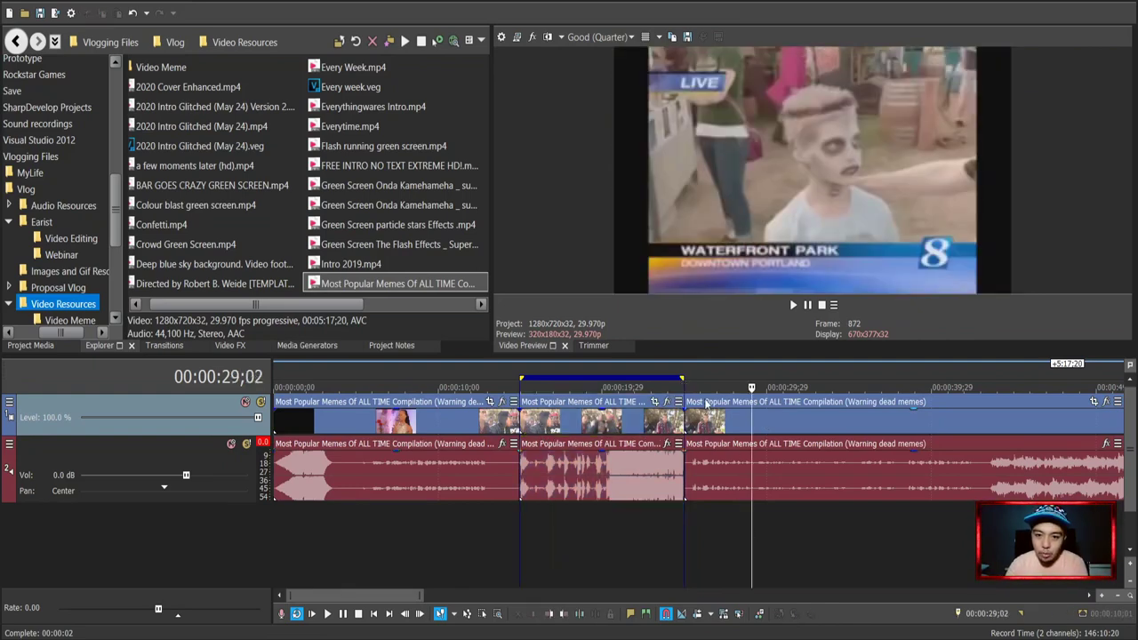
pyautogui.click(719, 405)
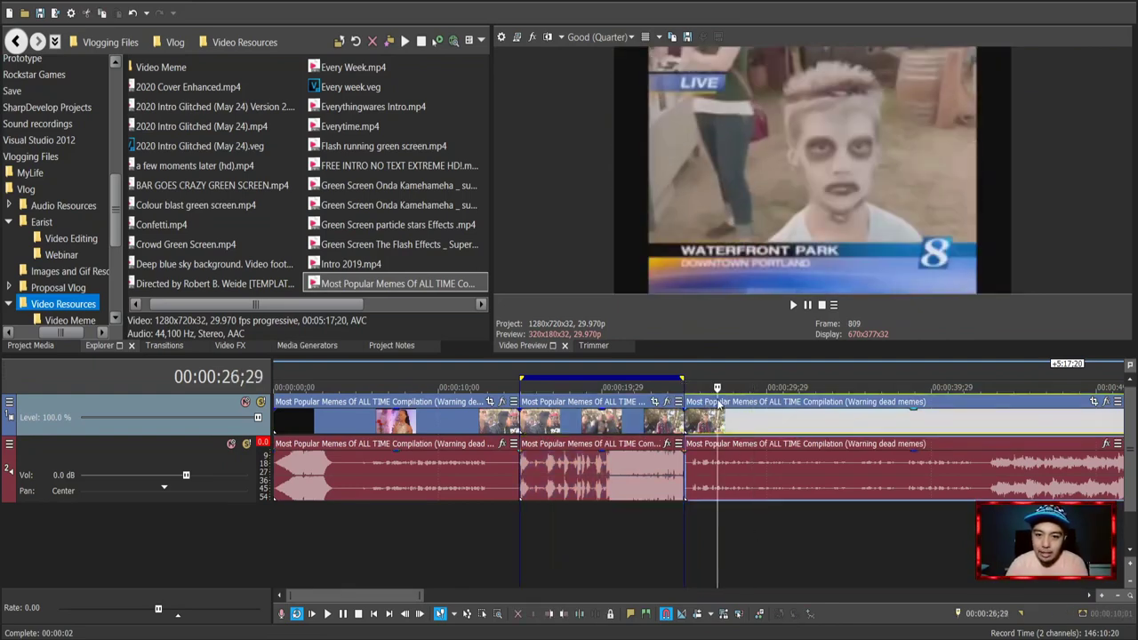
pyautogui.moveTo(757, 406); pyautogui.dragTo(873, 405)
pyautogui.moveTo(599, 407); pyautogui.dragTo(656, 427)
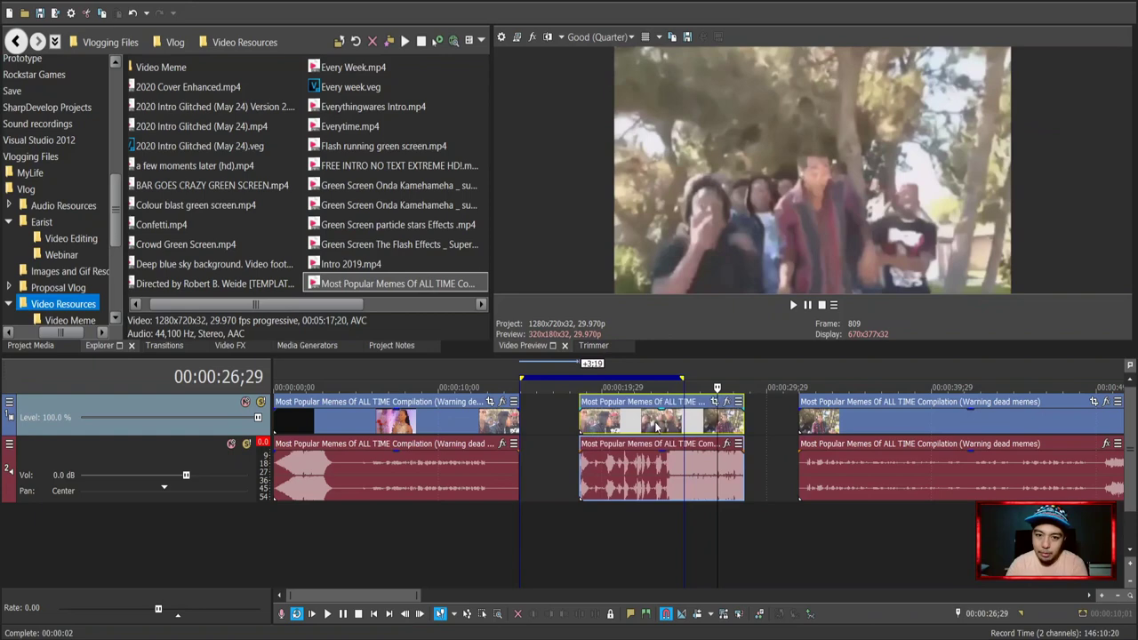
pyautogui.click(347, 415)
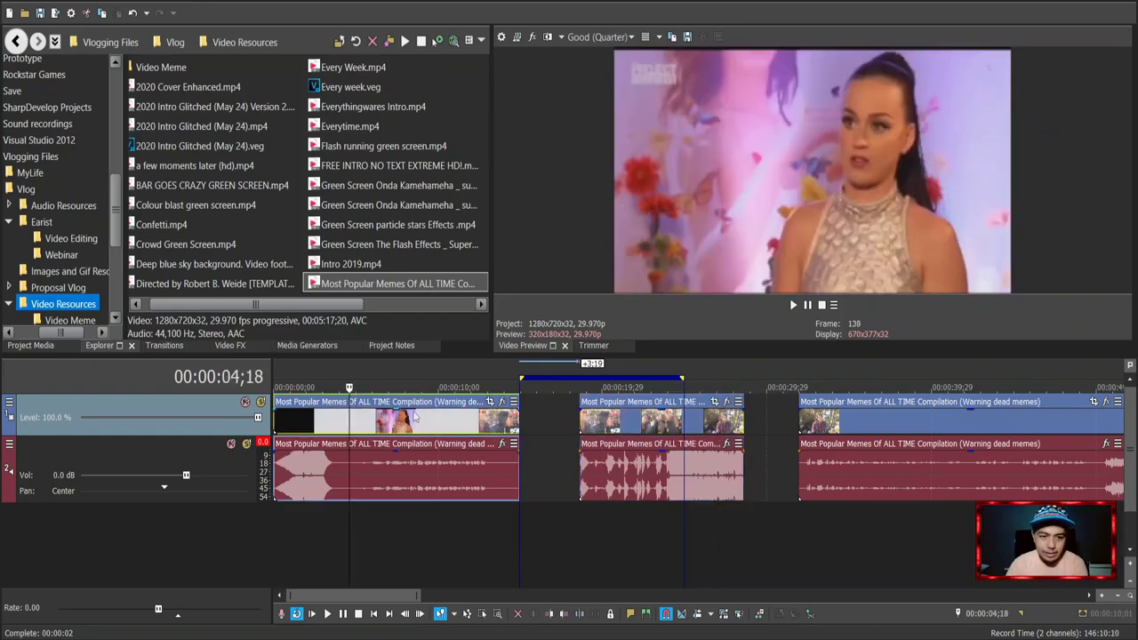
pyautogui.click(410, 579)
pyautogui.click(384, 417)
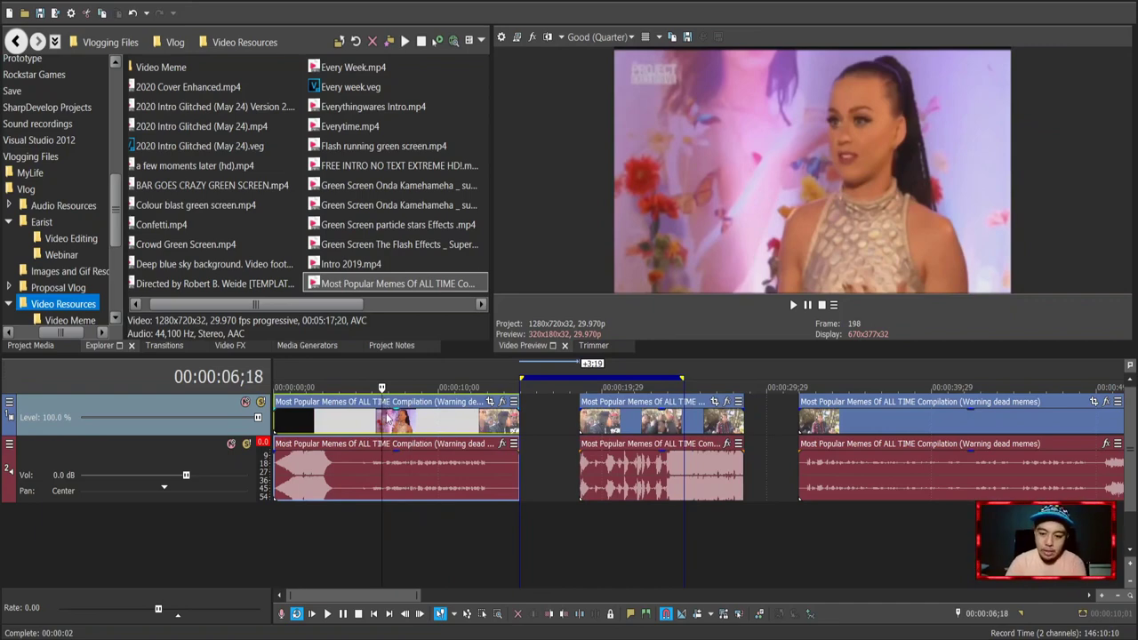
pyautogui.press('Delete')
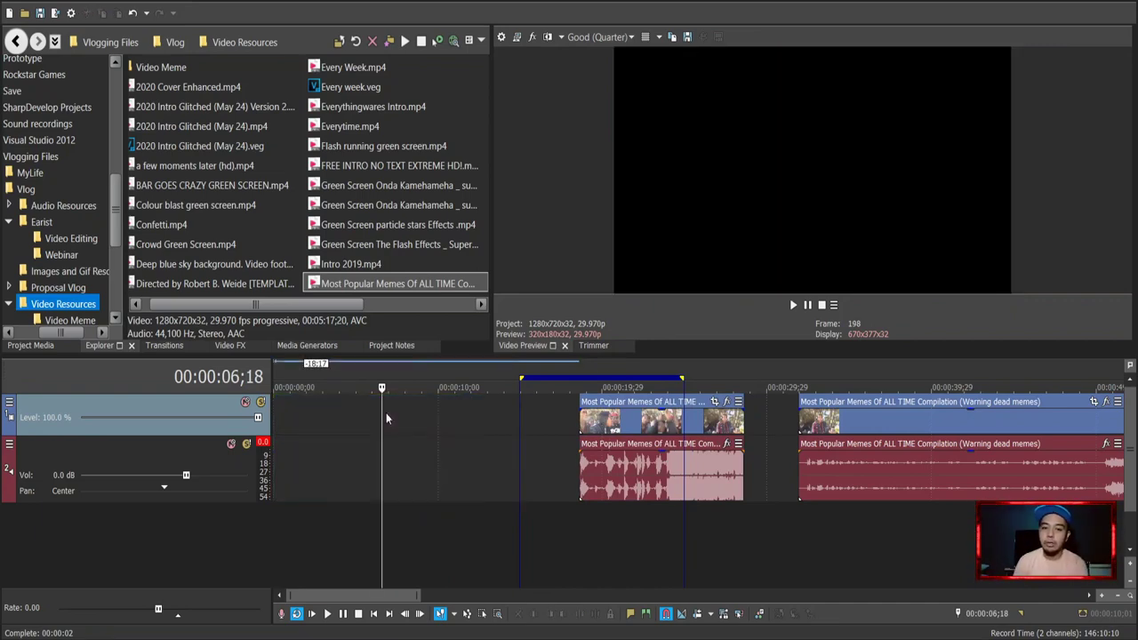
# Move the middle meme clip to 0, delete the last clip, and loop-select the remaining clip
pyautogui.moveTo(610, 402); pyautogui.dragTo(285, 409)
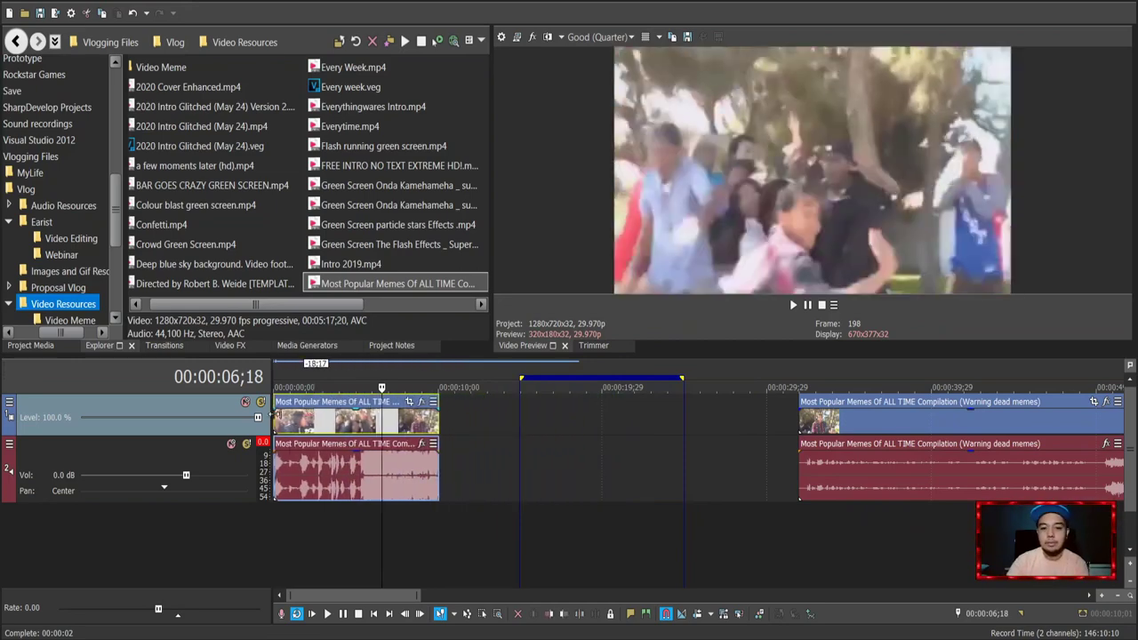
pyautogui.click(700, 511)
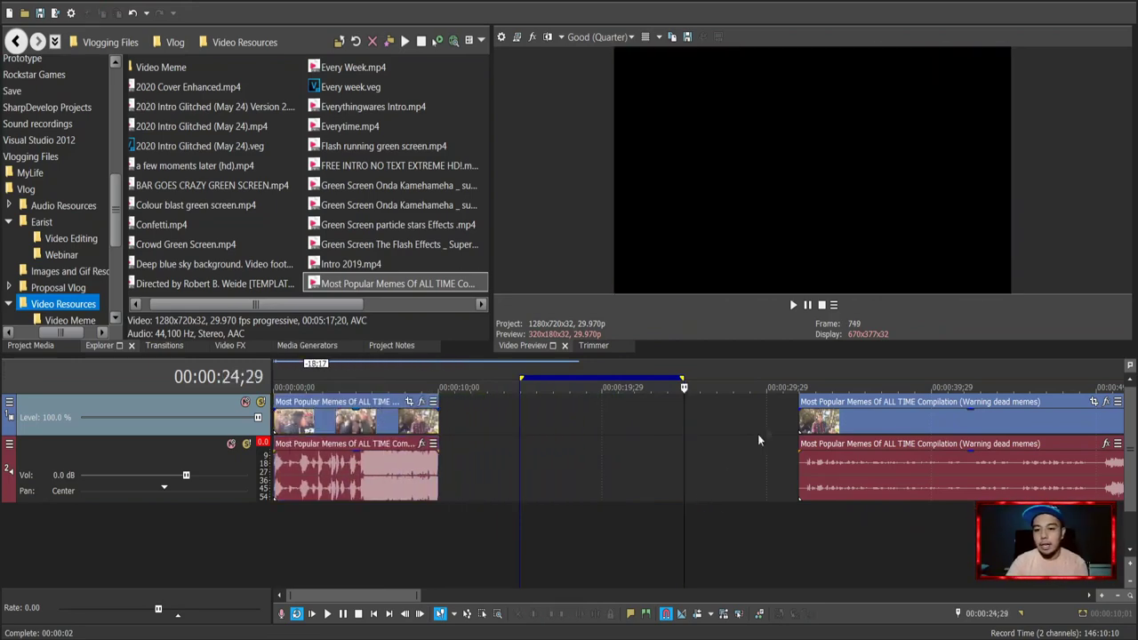
pyautogui.click(829, 414)
pyautogui.moveTo(901, 409); pyautogui.dragTo(878, 416)
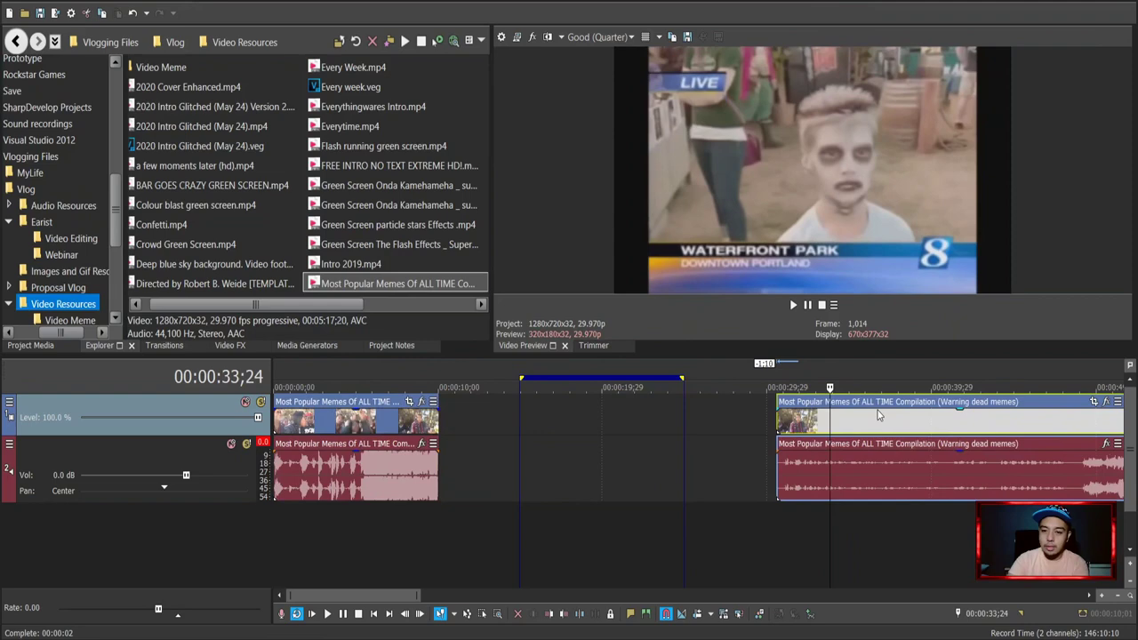
pyautogui.press('Delete')
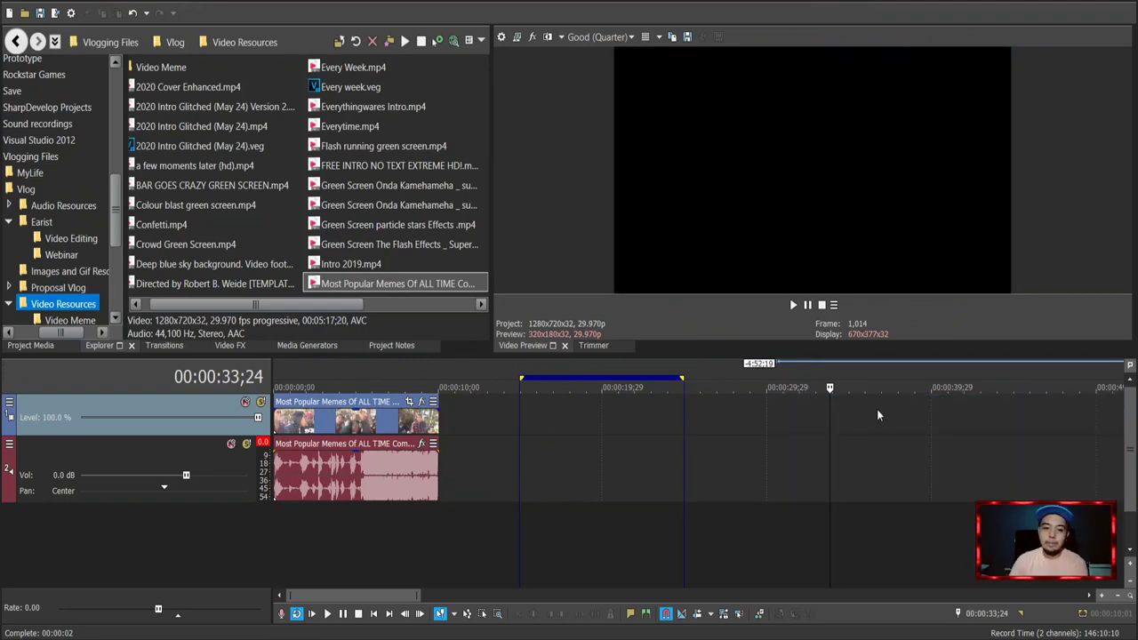
pyautogui.doubleClick(283, 377)
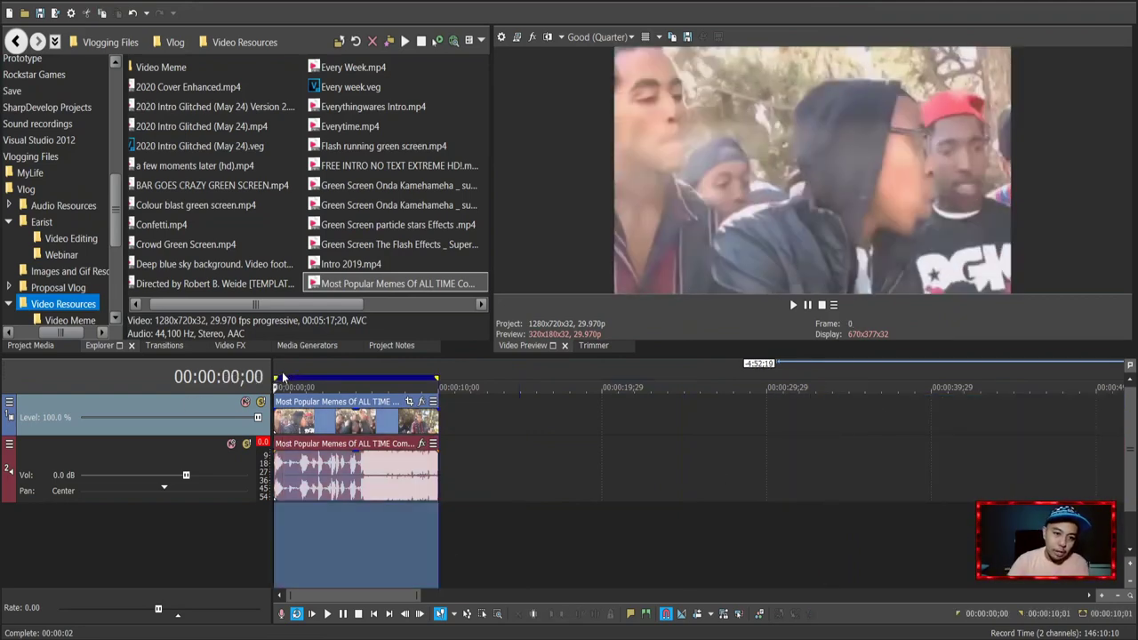
pyautogui.scroll(5, 340, 457)
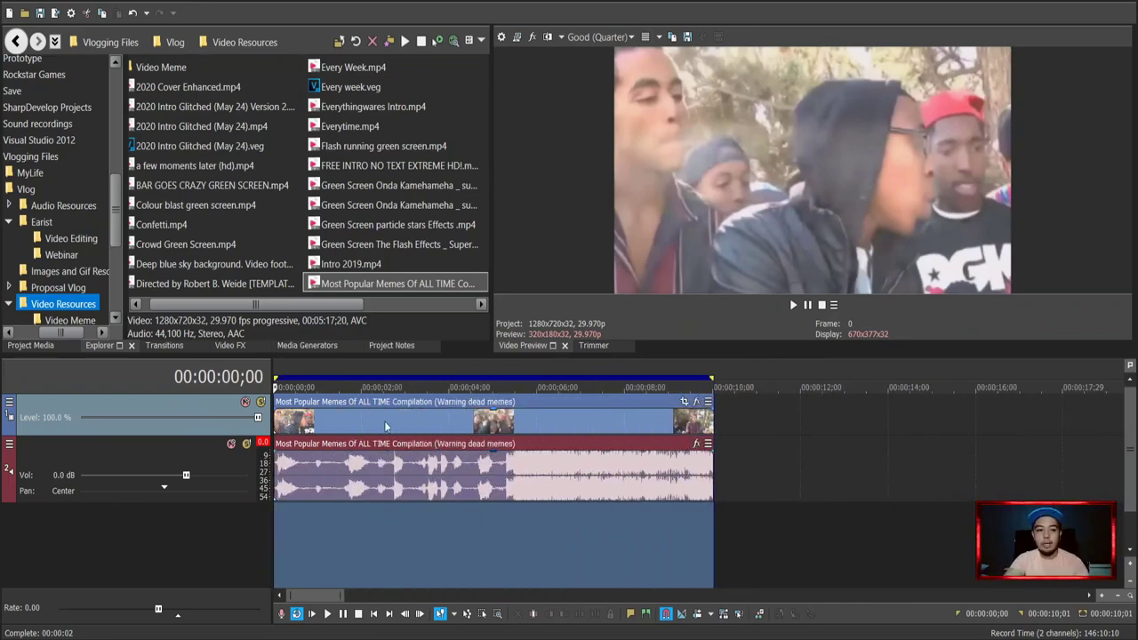
pyautogui.press('space')
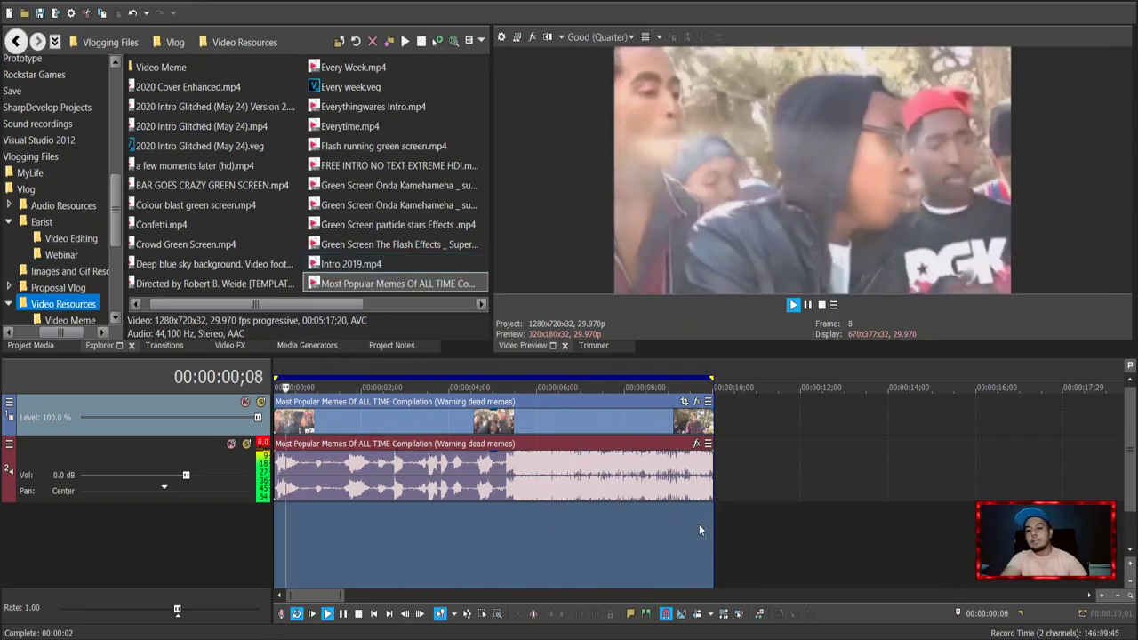
pyautogui.press('space')
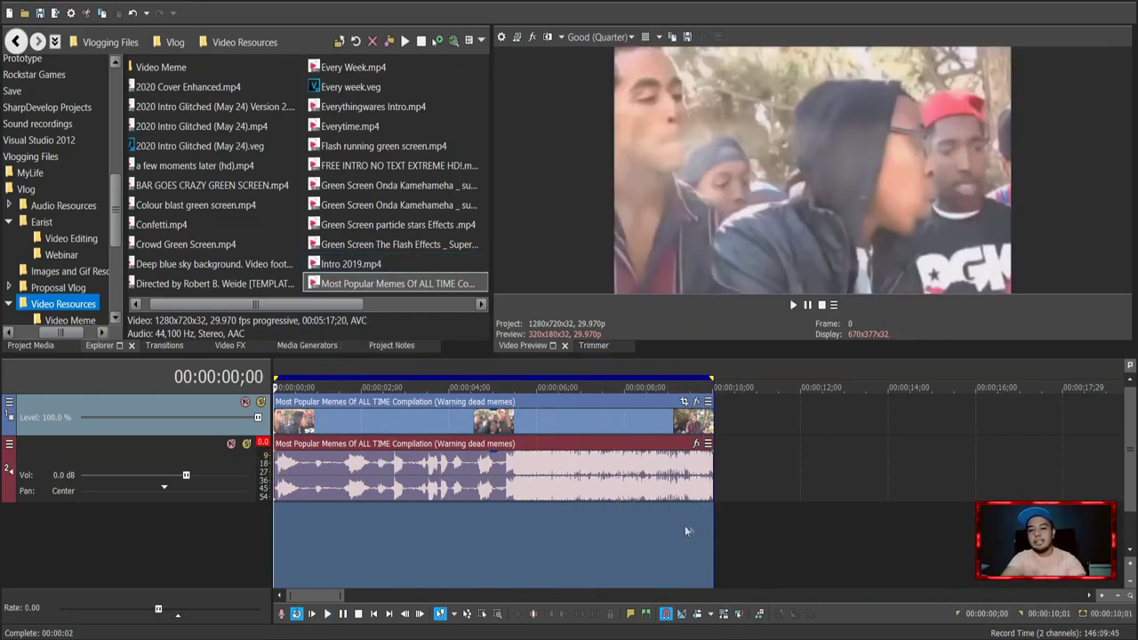
pyautogui.click(414, 404)
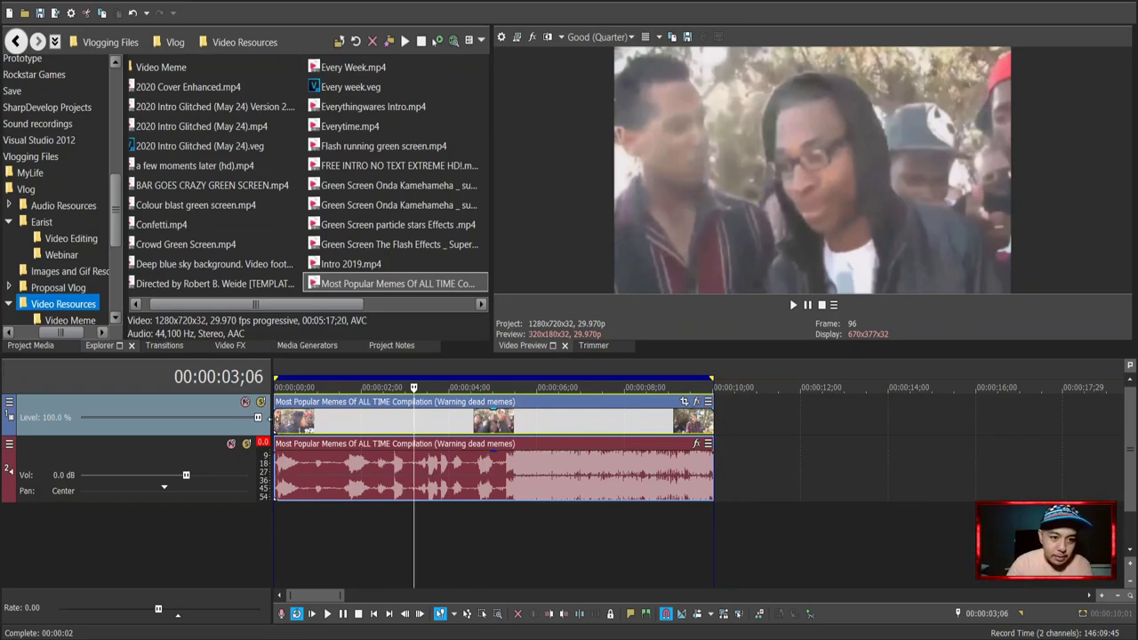
# Trim about five seconds off the clip's start, check frames at 6;07 and 7;15, slide it to 0
pyautogui.moveTo(272, 418); pyautogui.dragTo(501, 463)
pyautogui.click(546, 569)
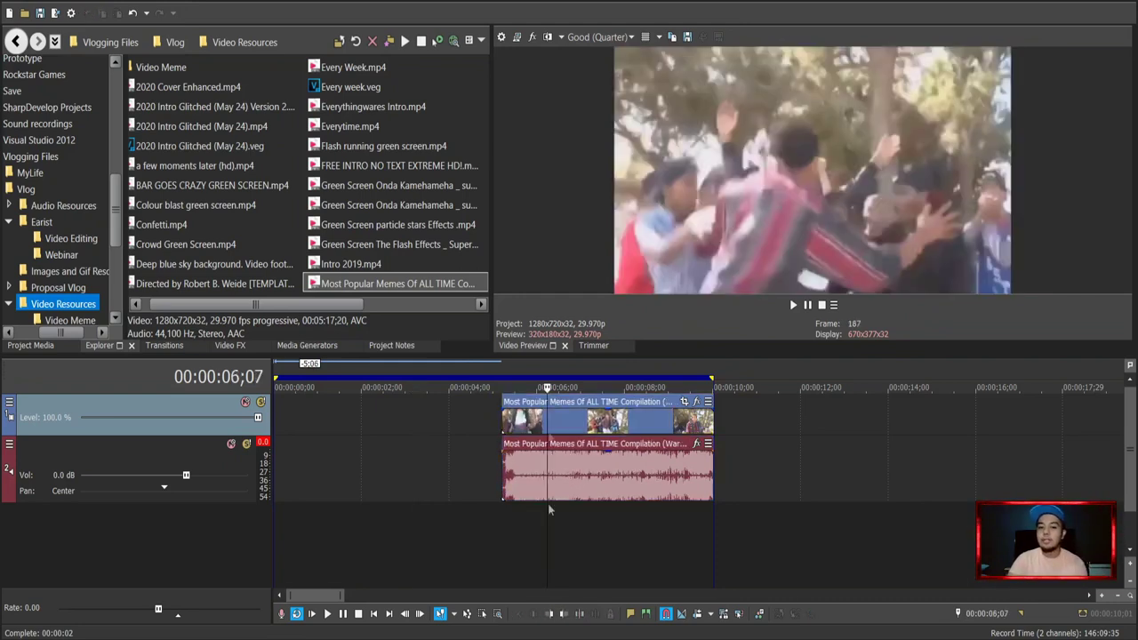
pyautogui.click(603, 402)
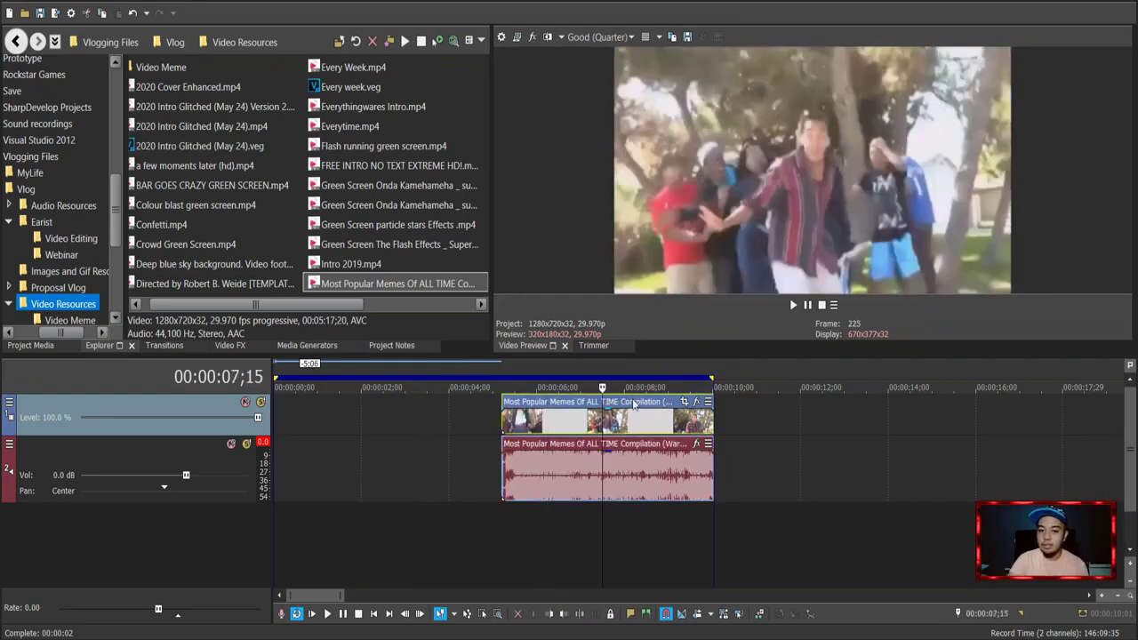
pyautogui.moveTo(642, 407); pyautogui.dragTo(363, 404)
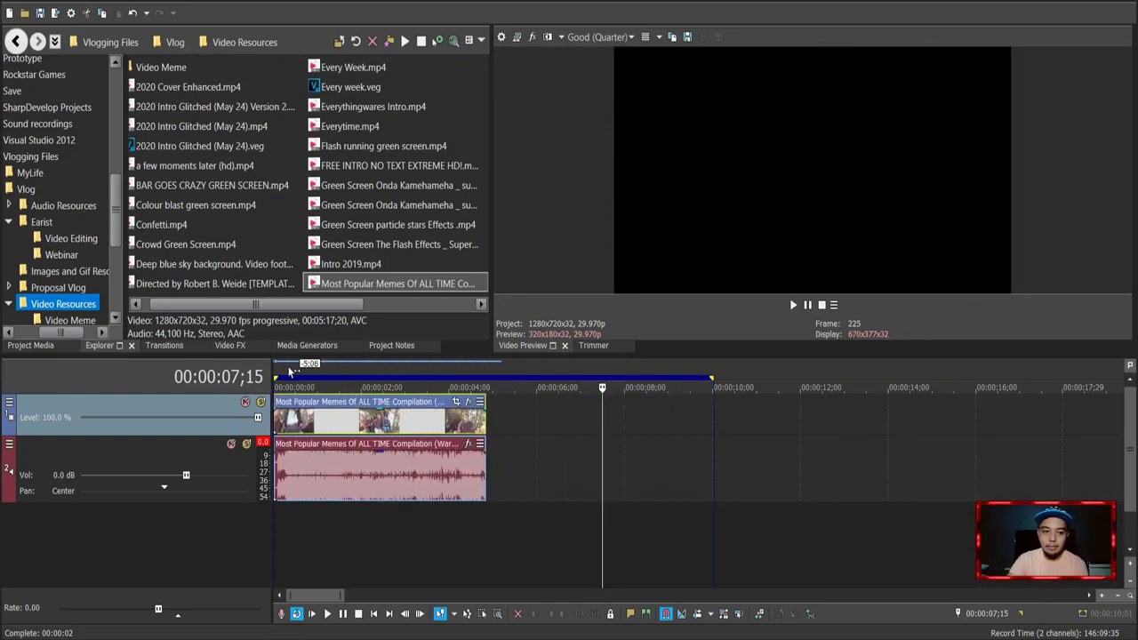
# Preview the meme clip from 00:00:00;00 and shorten the loop region to its roughly 5-second length
pyautogui.click(322, 388)
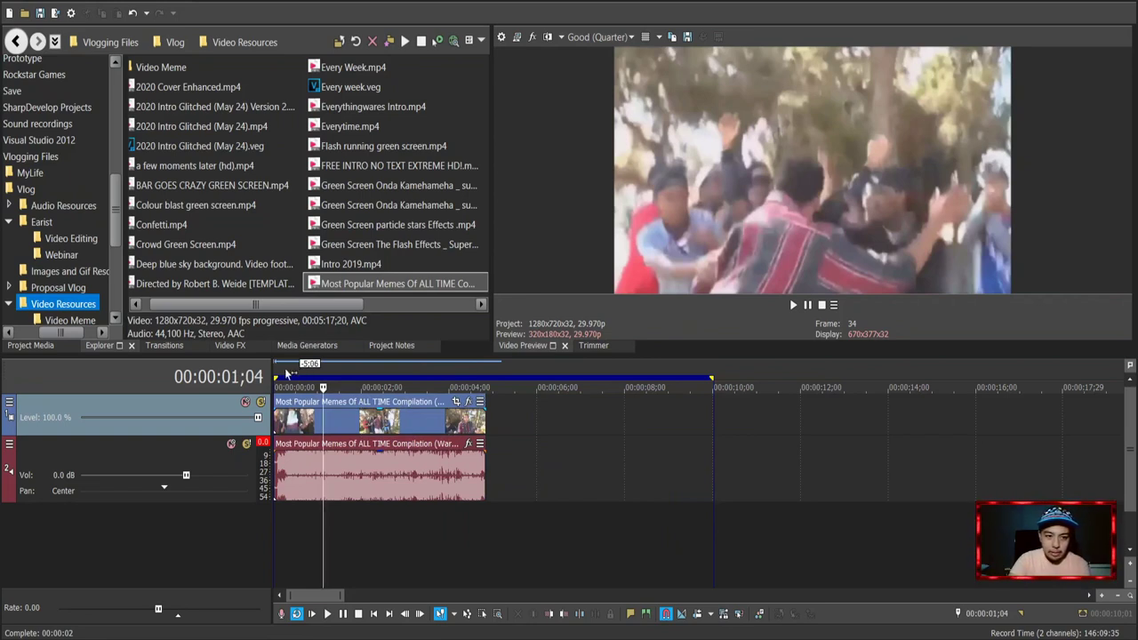
pyautogui.click(718, 381)
pyautogui.moveTo(712, 380); pyautogui.dragTo(675, 382)
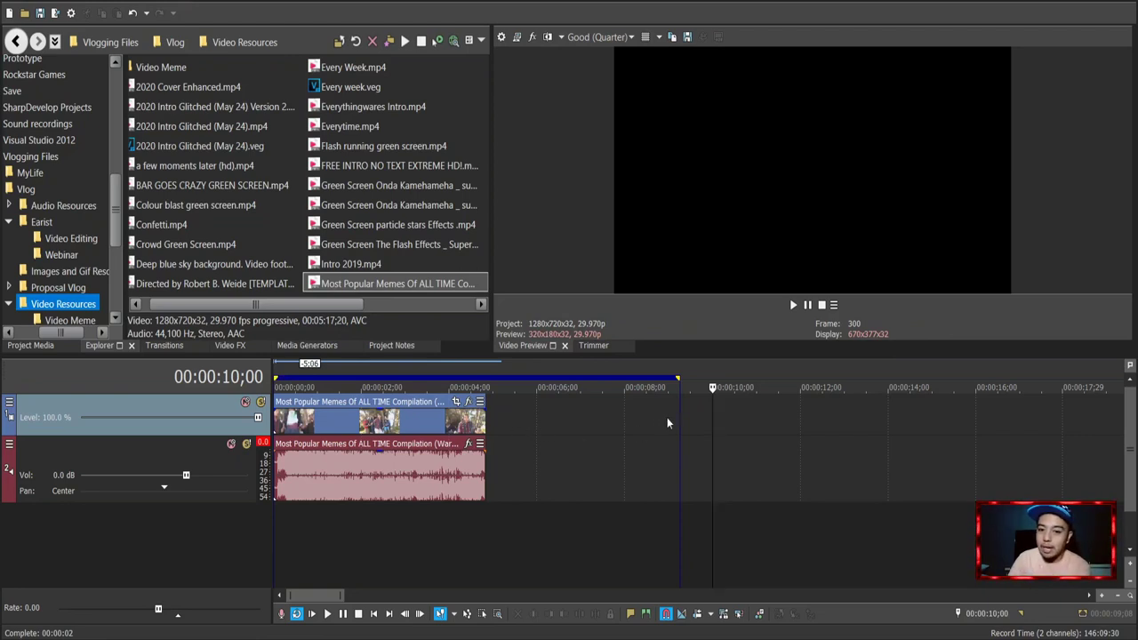
pyautogui.moveTo(678, 393); pyautogui.dragTo(668, 397)
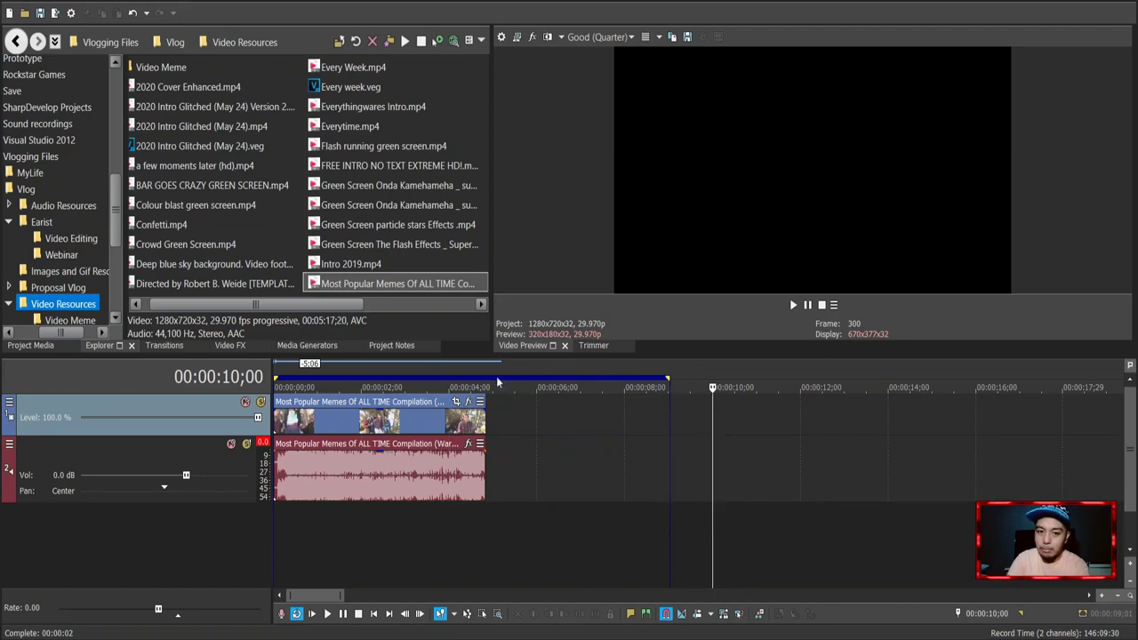
pyautogui.doubleClick(348, 367)
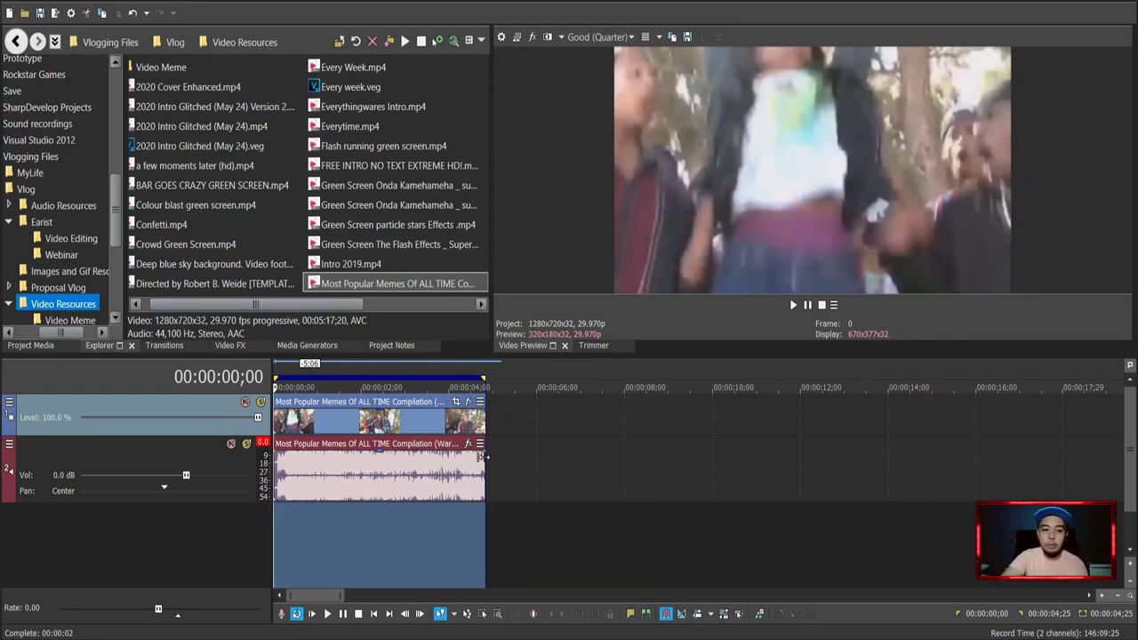
pyautogui.click(415, 418)
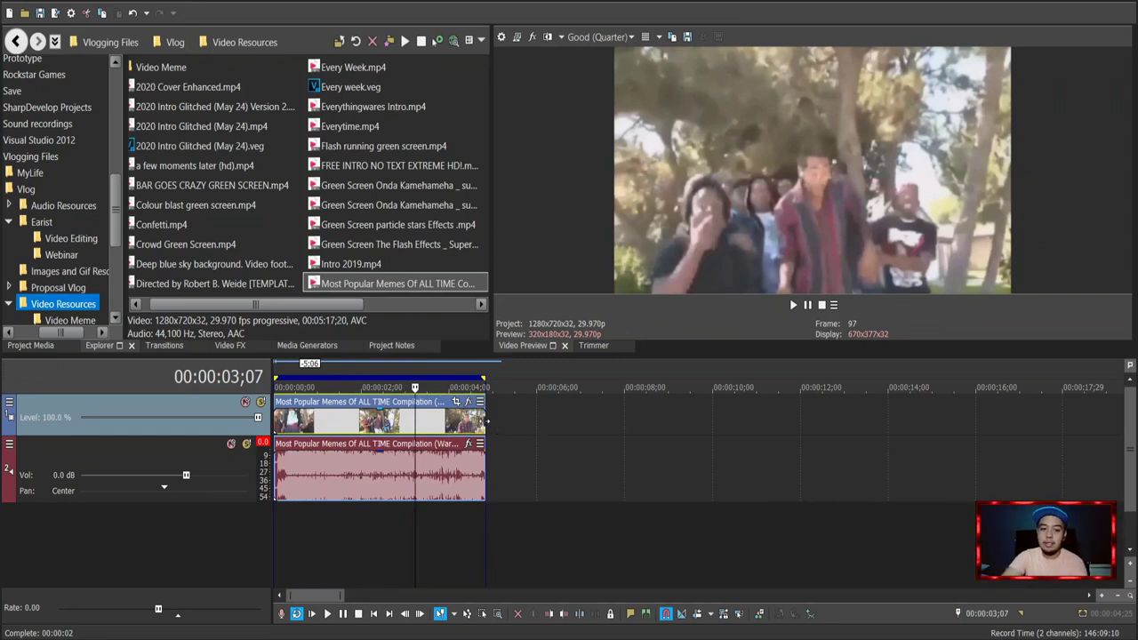
pyautogui.moveTo(488, 416)
pyautogui.mouseDown()
pyautogui.moveTo(396, 422)
pyautogui.moveTo(487, 432)
pyautogui.mouseUp()
pyautogui.click(358, 614)
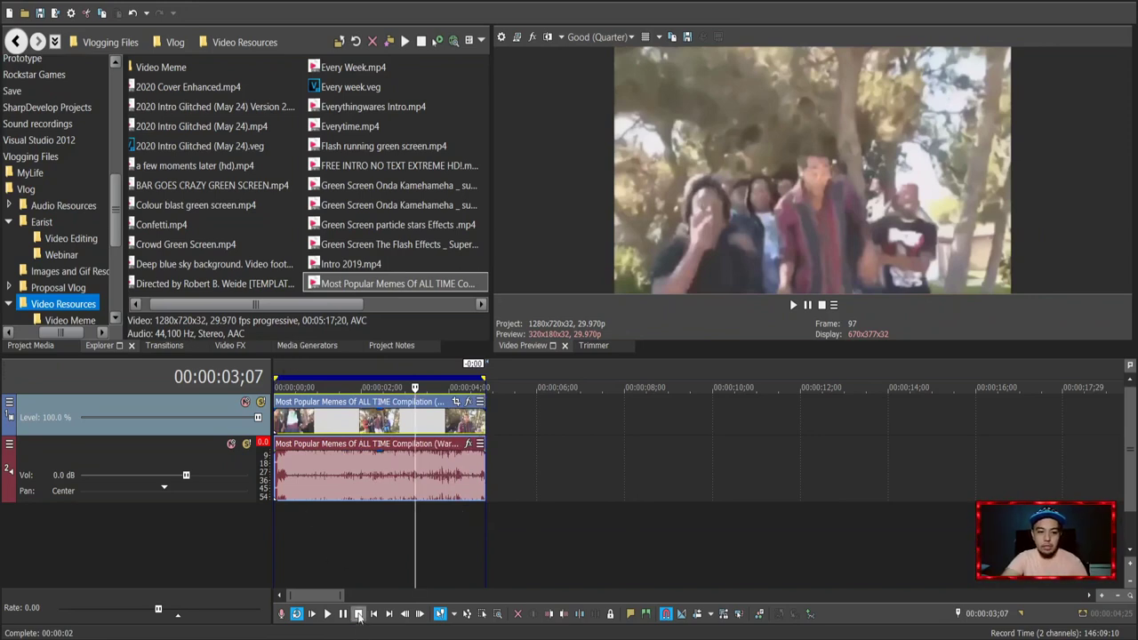
pyautogui.click(373, 614)
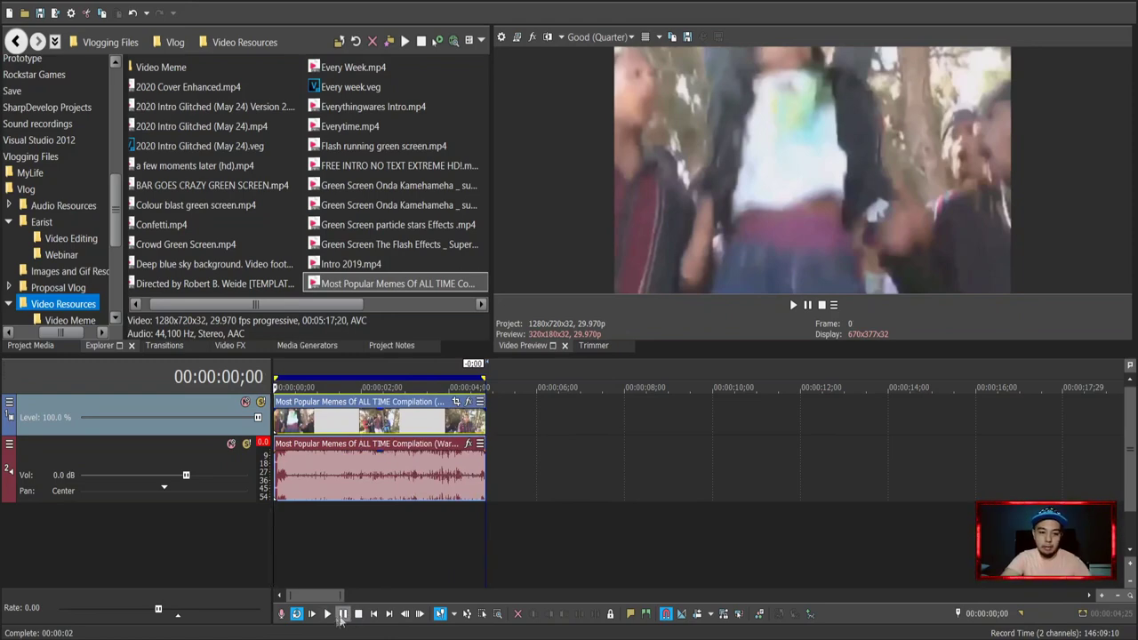
pyautogui.click(328, 615)
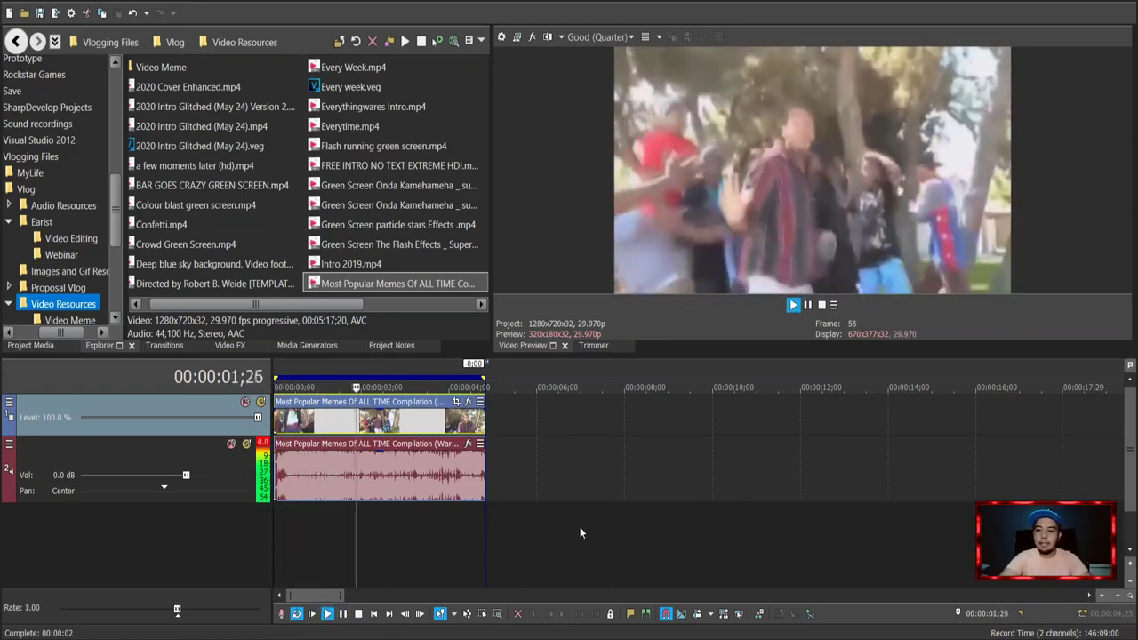
pyautogui.press('space')
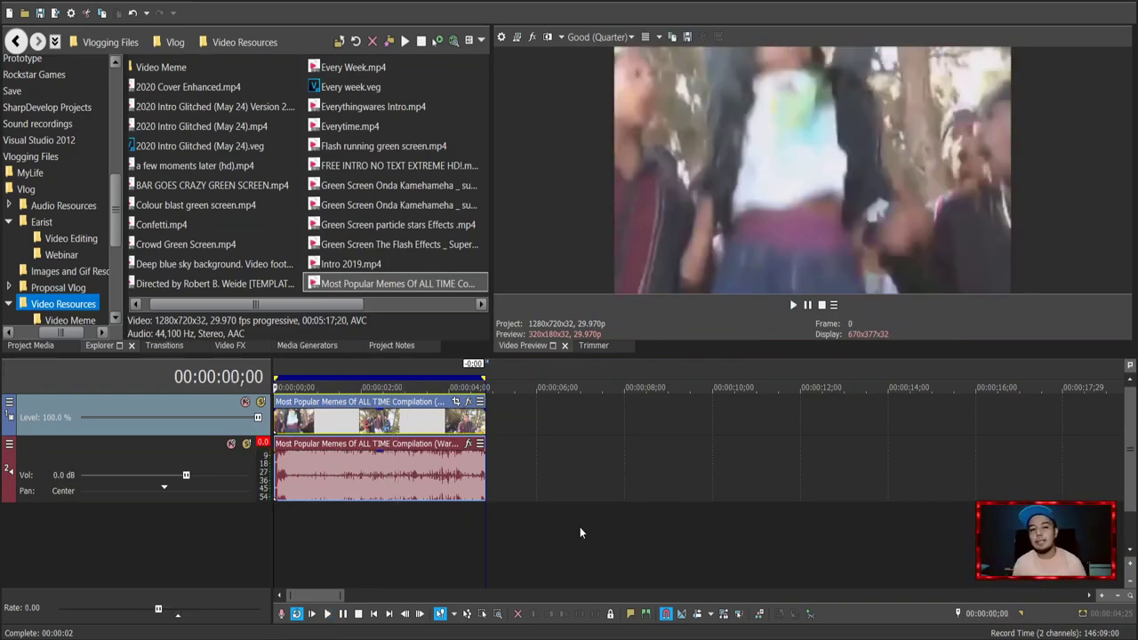
pyautogui.press('space')
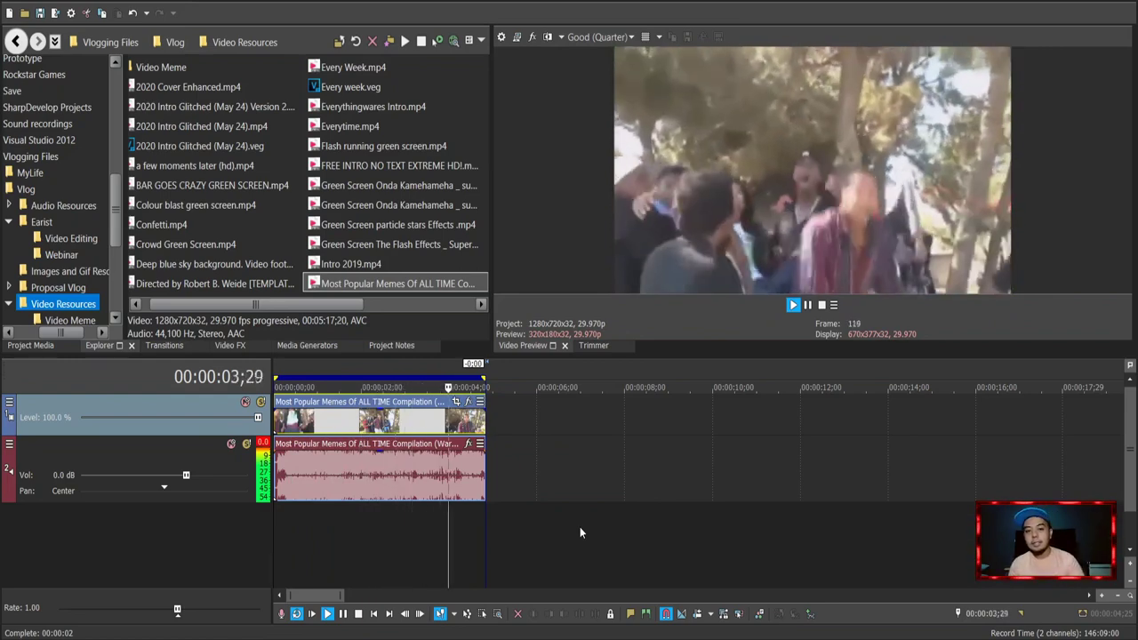
pyautogui.press('space')
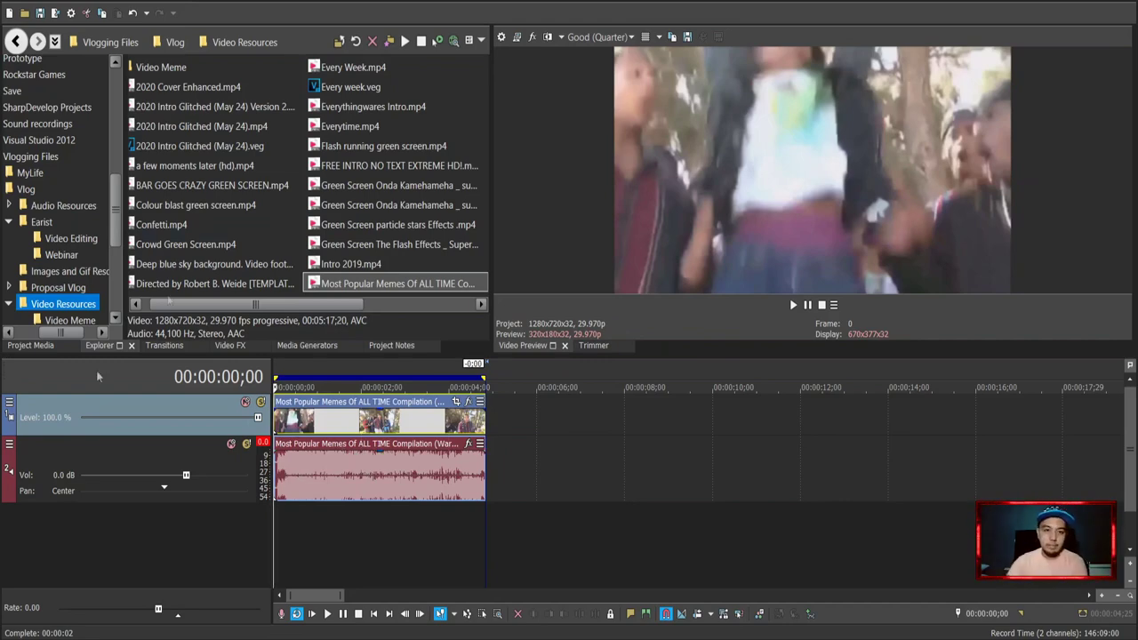
# Zoom in and add a roughly 3-second video fade-in and a longer audio fade-in to the meme clip
pyautogui.hotkey('ctrl', 'z')
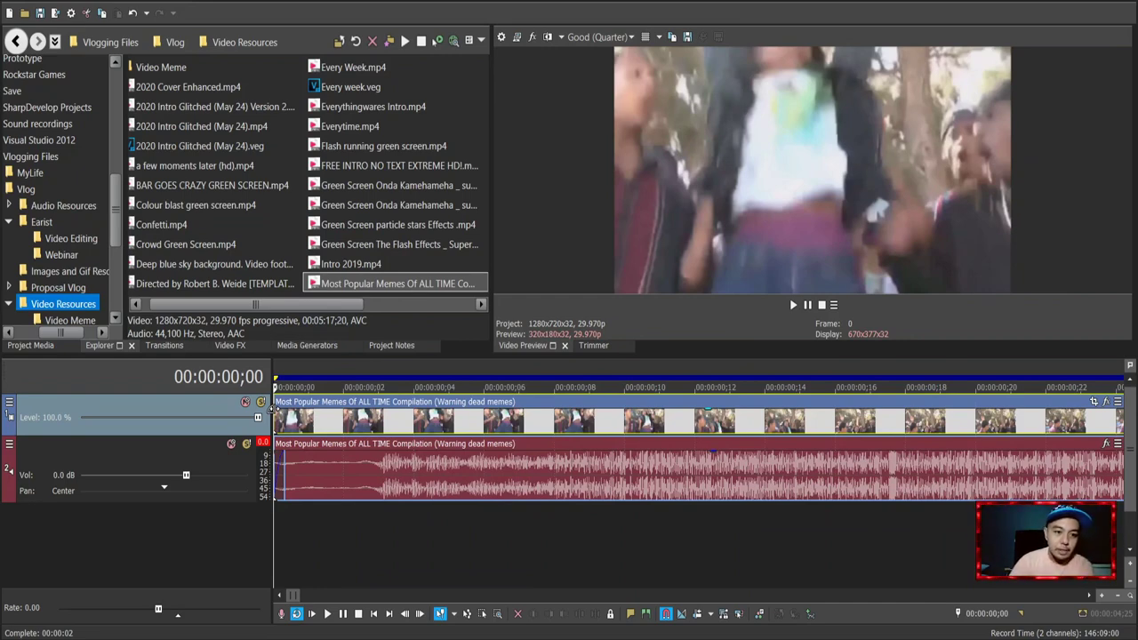
pyautogui.moveTo(272, 405); pyautogui.dragTo(411, 416)
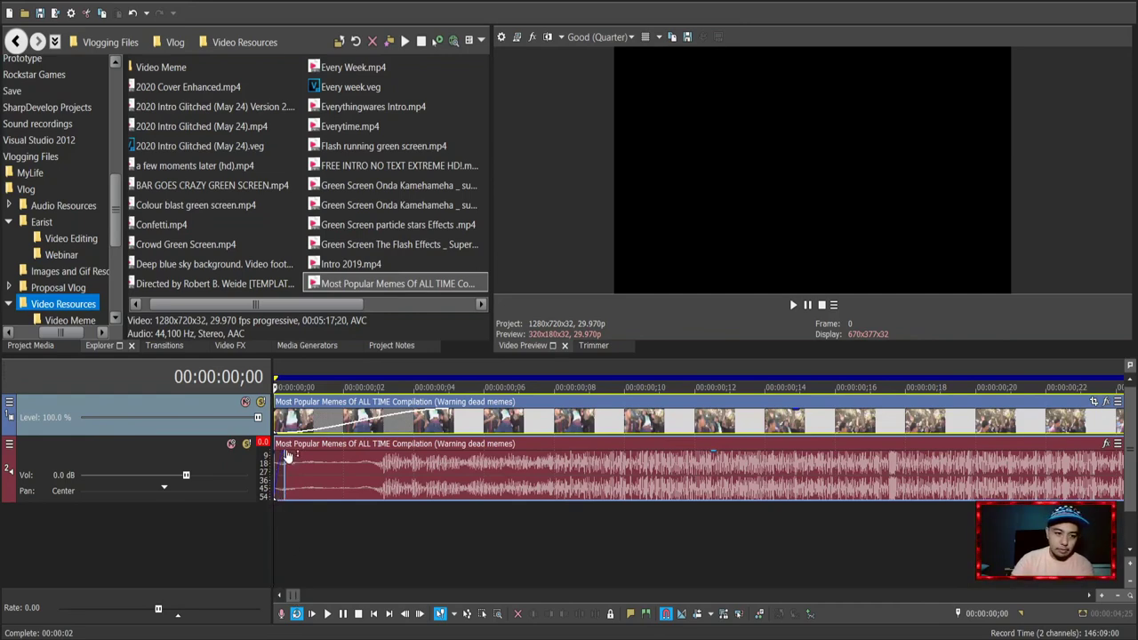
pyautogui.moveTo(281, 454); pyautogui.dragTo(566, 442)
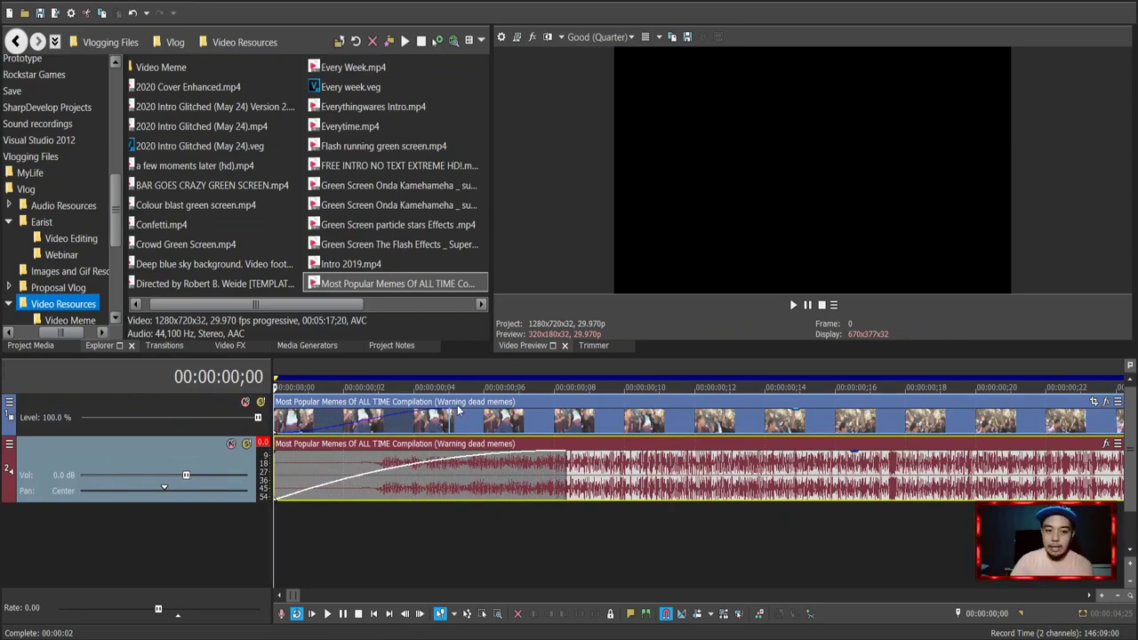
# Set the meme video fade-in to 00:00:00;24 and play it back to check
pyautogui.scroll(-5, 456, 419)
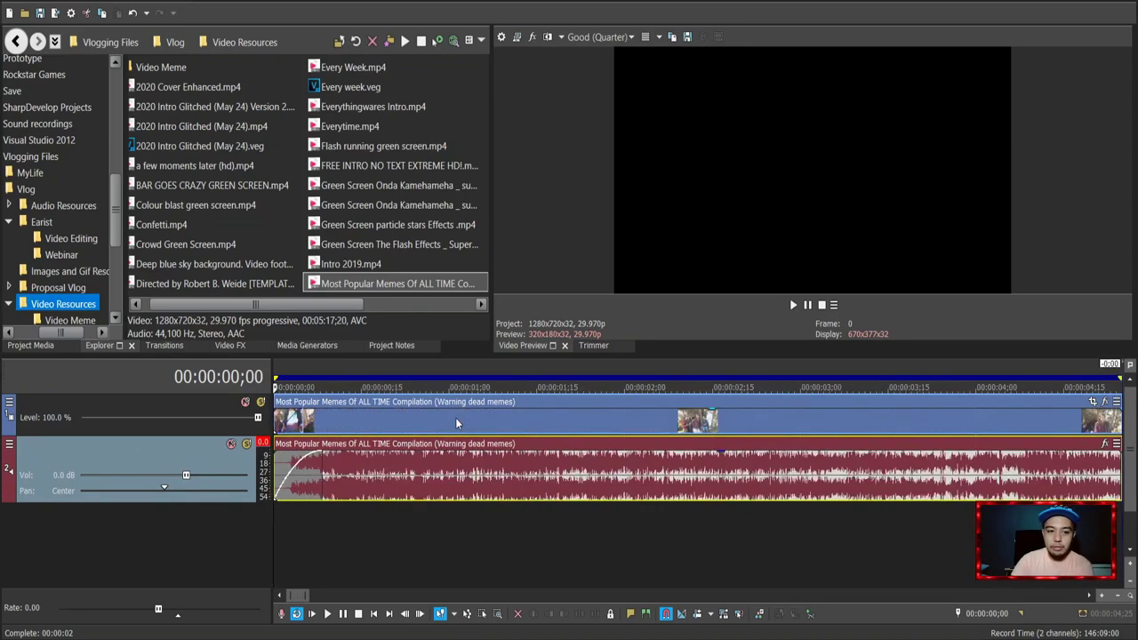
pyautogui.press('space')
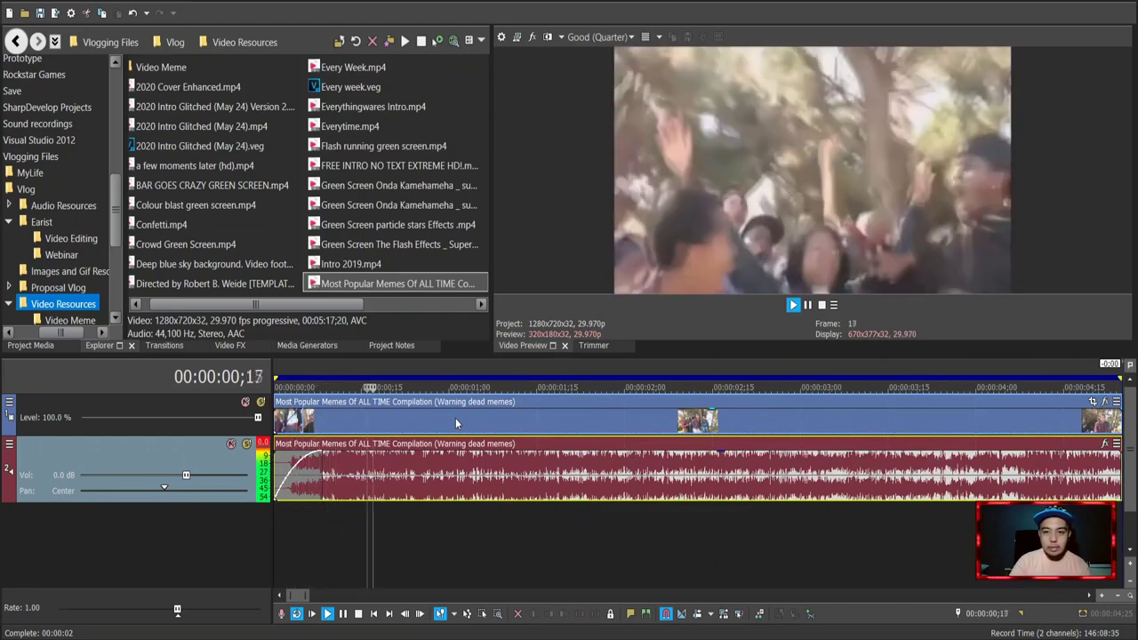
pyautogui.press('space')
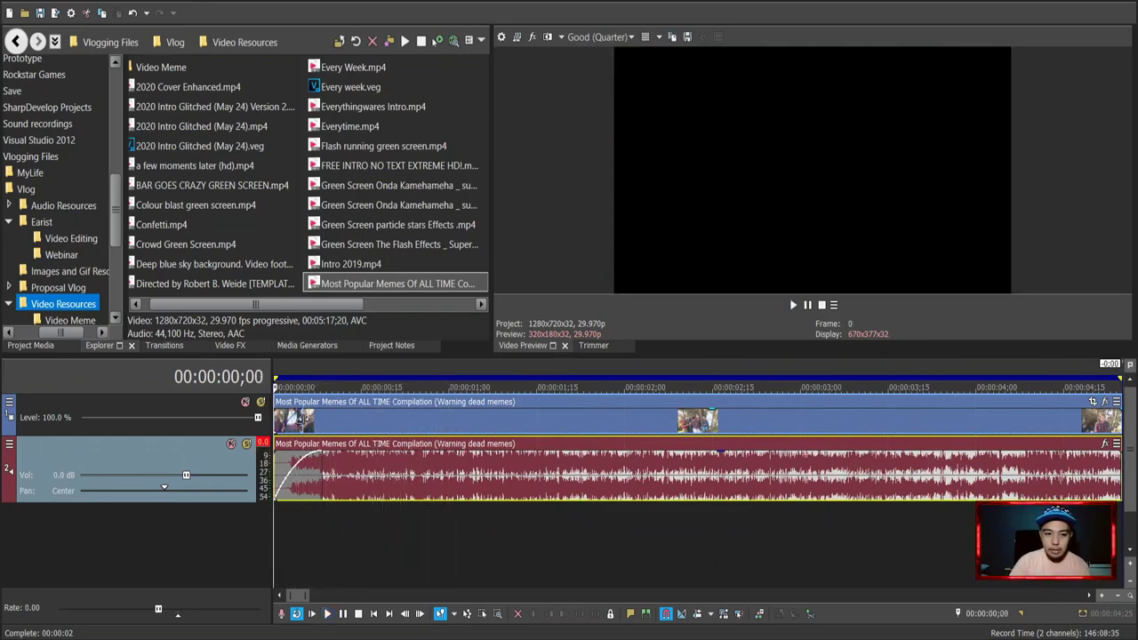
pyautogui.moveTo(277, 409); pyautogui.dragTo(428, 423)
pyautogui.press('space')
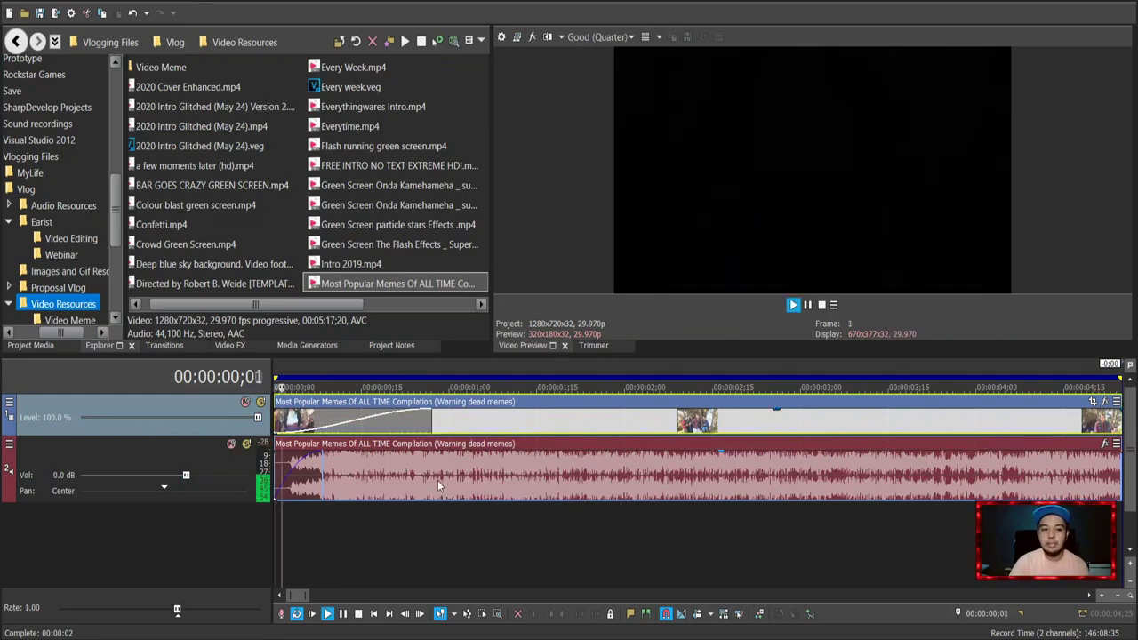
pyautogui.press('space')
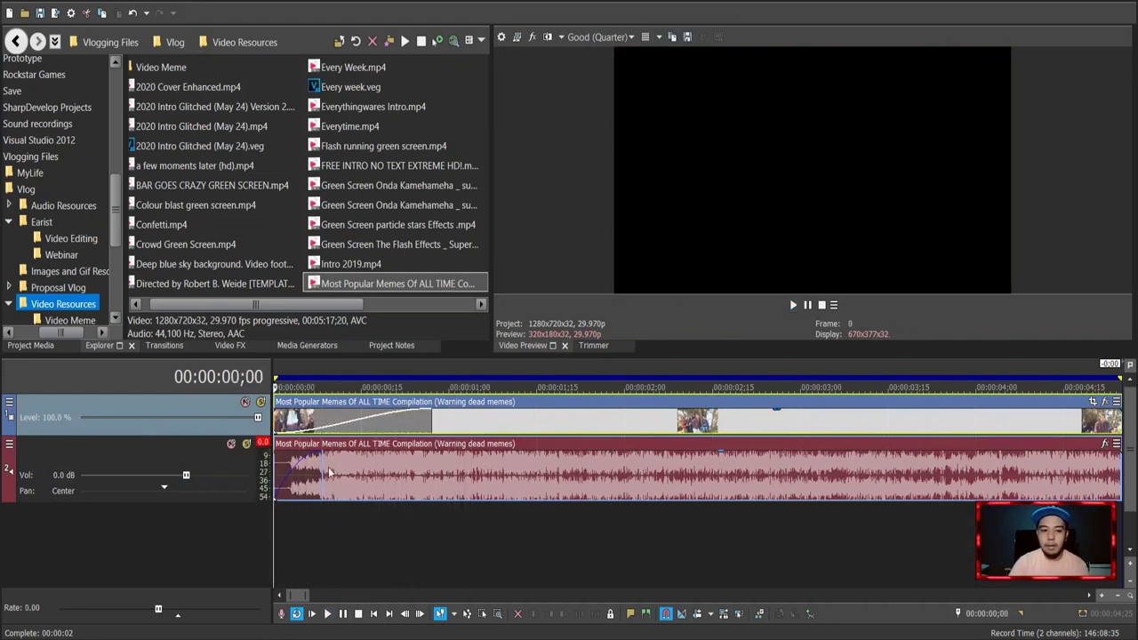
# Set the meme audio fade-in to 00:00:01;00 and preview the result
pyautogui.moveTo(324, 469); pyautogui.dragTo(449, 471)
pyautogui.press('space')
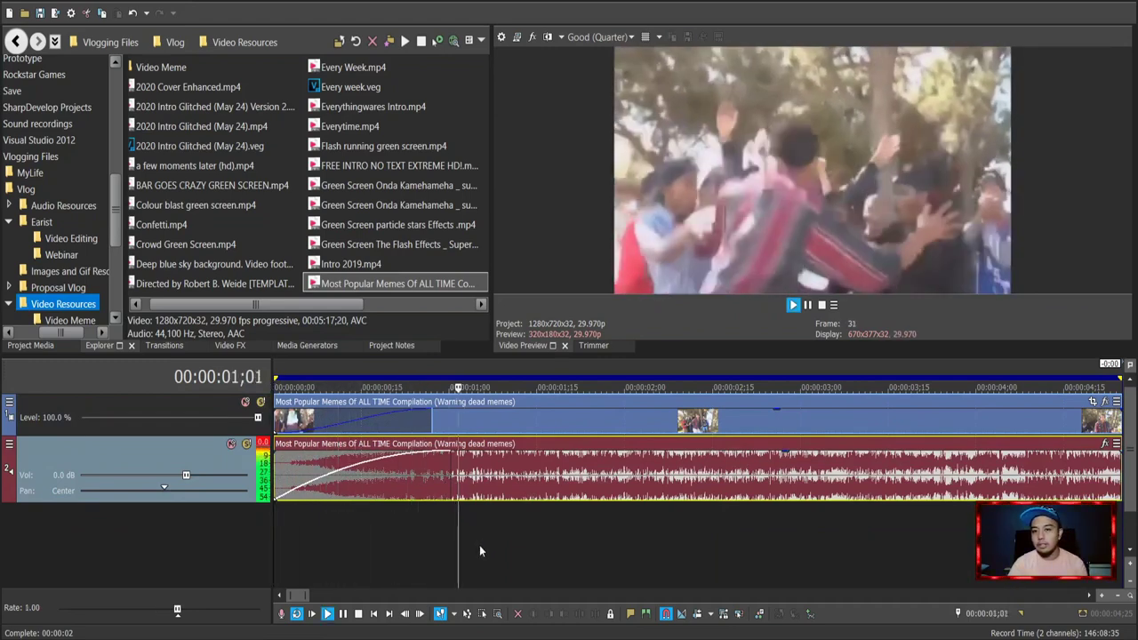
pyautogui.press('space')
pyautogui.press('space')
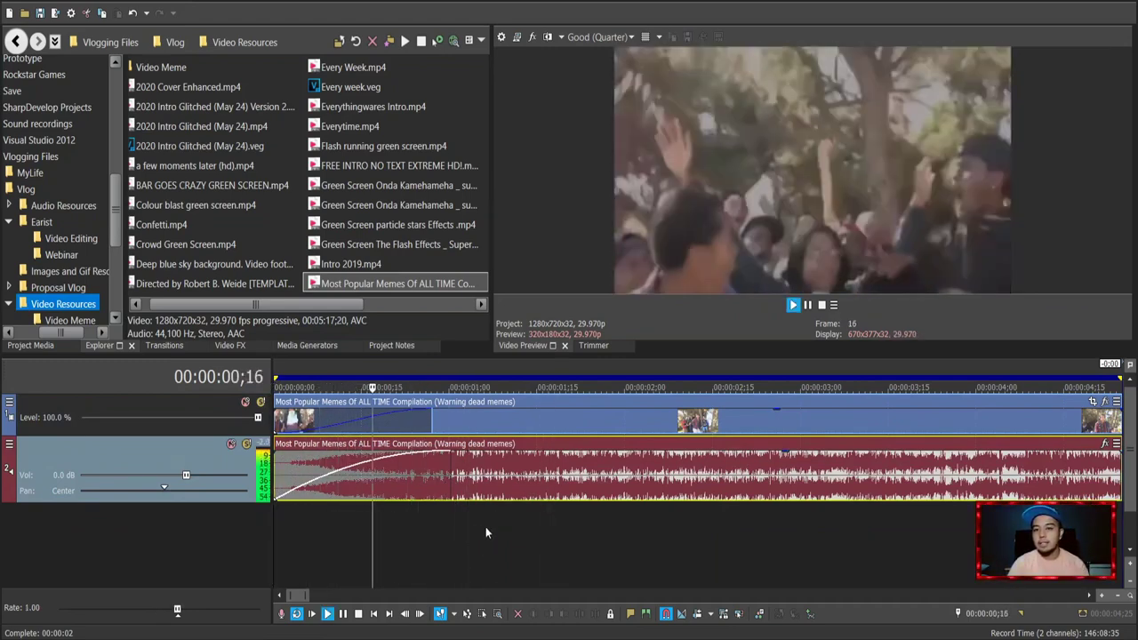
pyautogui.press('space')
pyautogui.press('space')
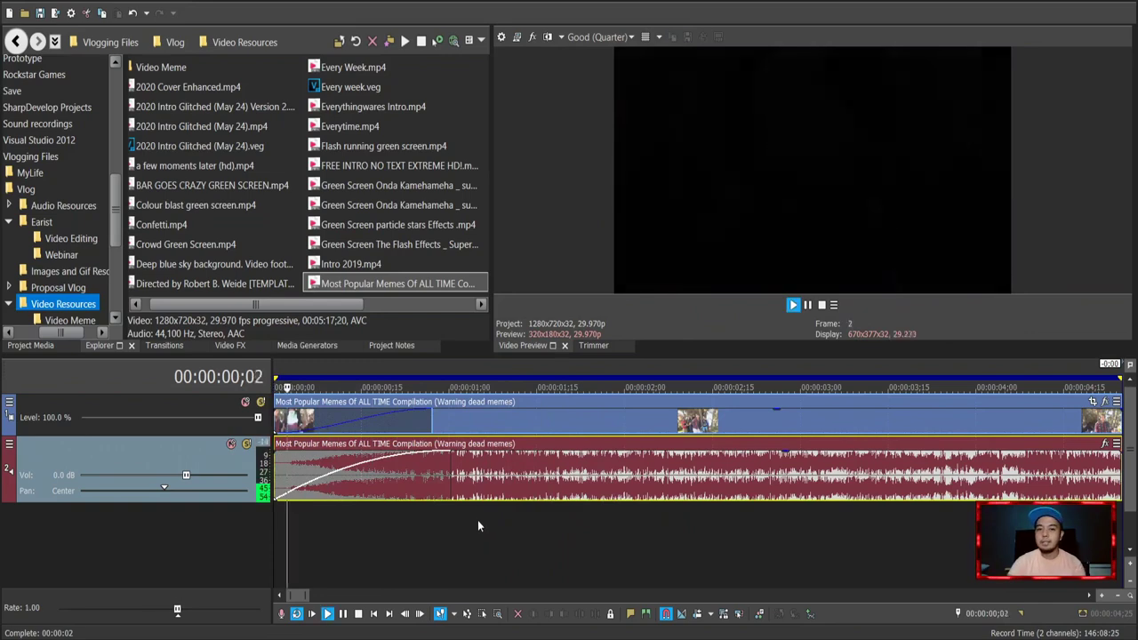
pyautogui.press('space')
pyautogui.scroll(-5, 462, 495)
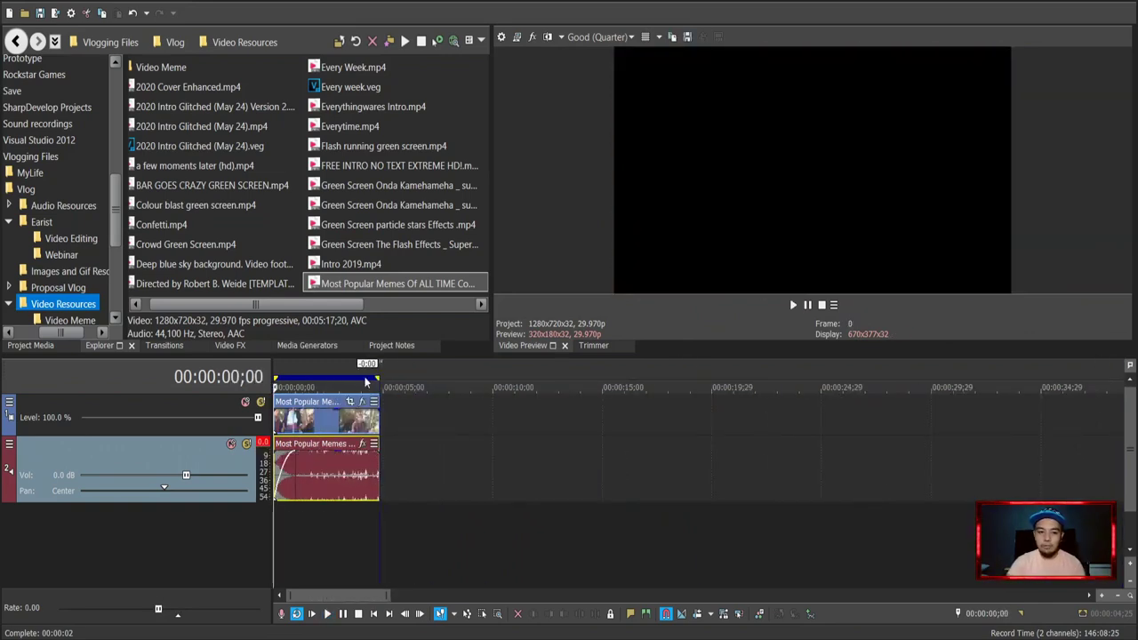
# Preview the clip's ending and fade out the meme audio over about one second
pyautogui.click(365, 372)
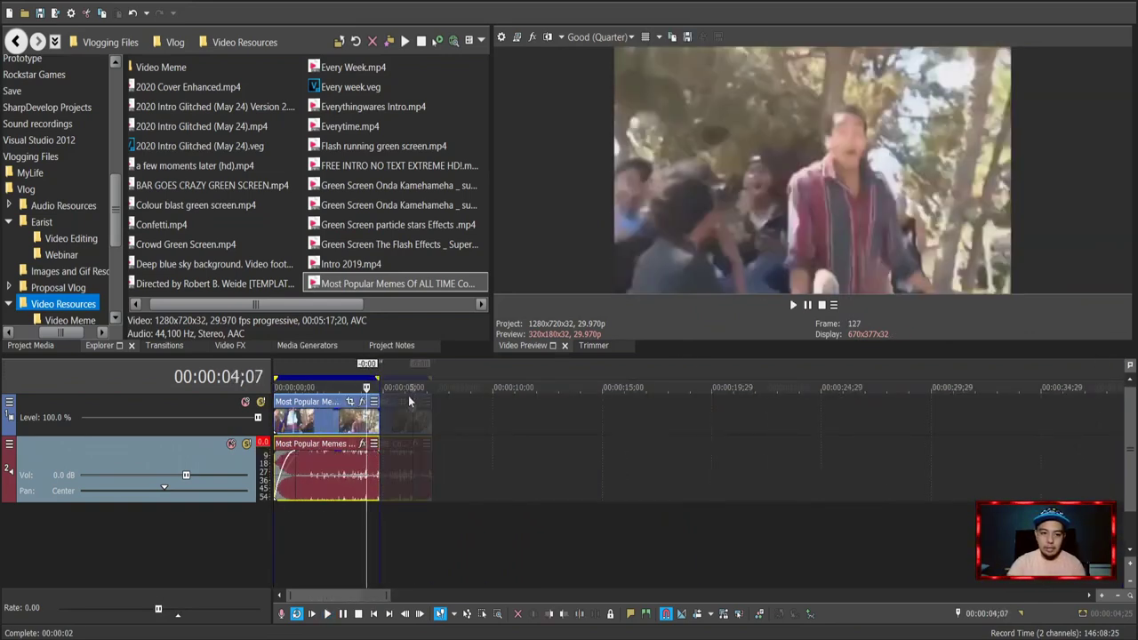
pyautogui.scroll(5, 590, 501)
pyautogui.press('space')
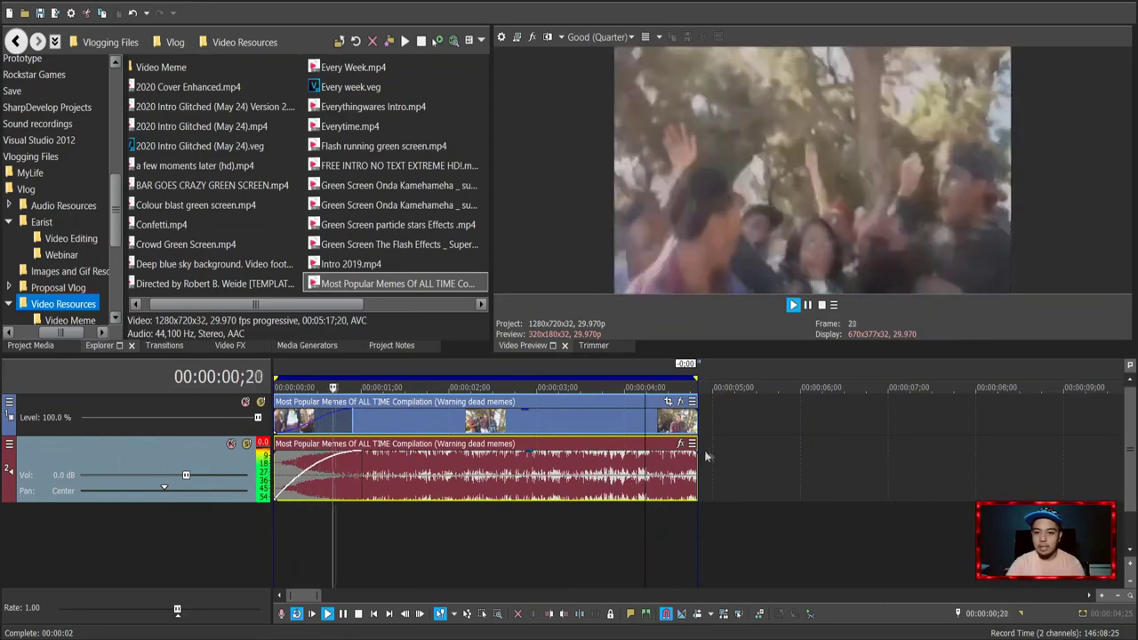
pyautogui.press('space')
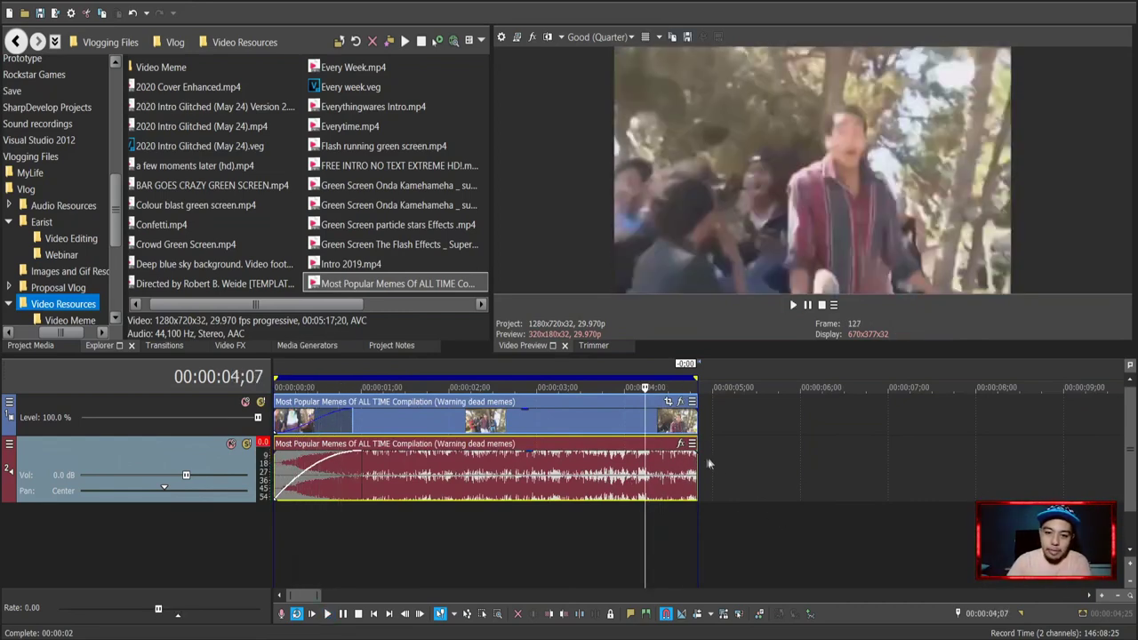
pyautogui.moveTo(700, 451); pyautogui.dragTo(593, 452)
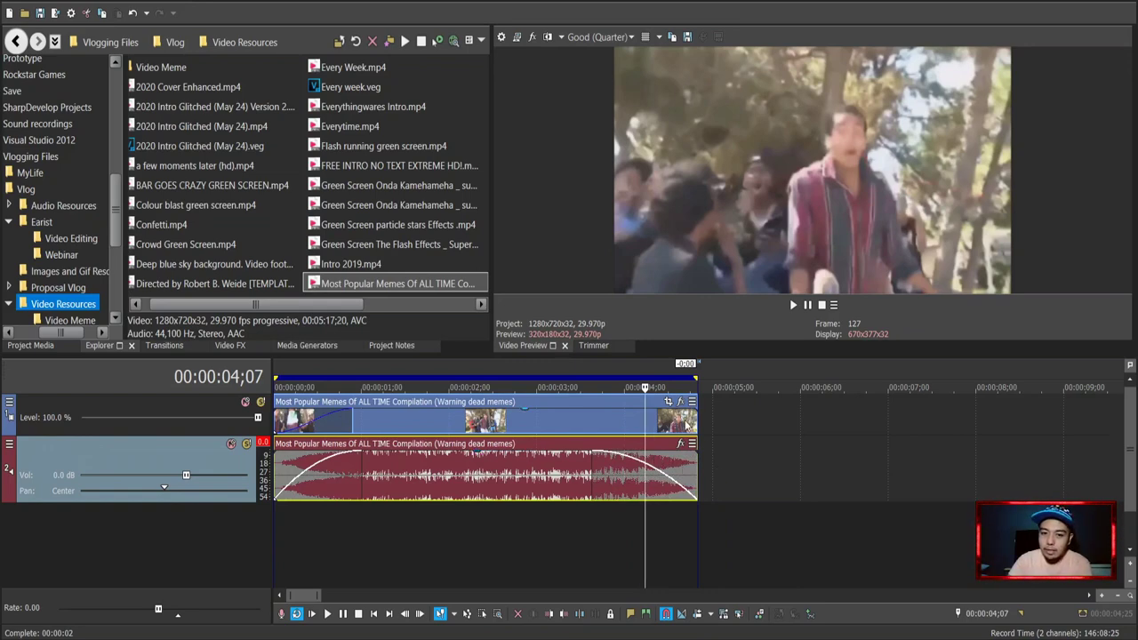
# Fade out the meme video over 00:00:01;07 and return the playhead to the start
pyautogui.click(684, 428)
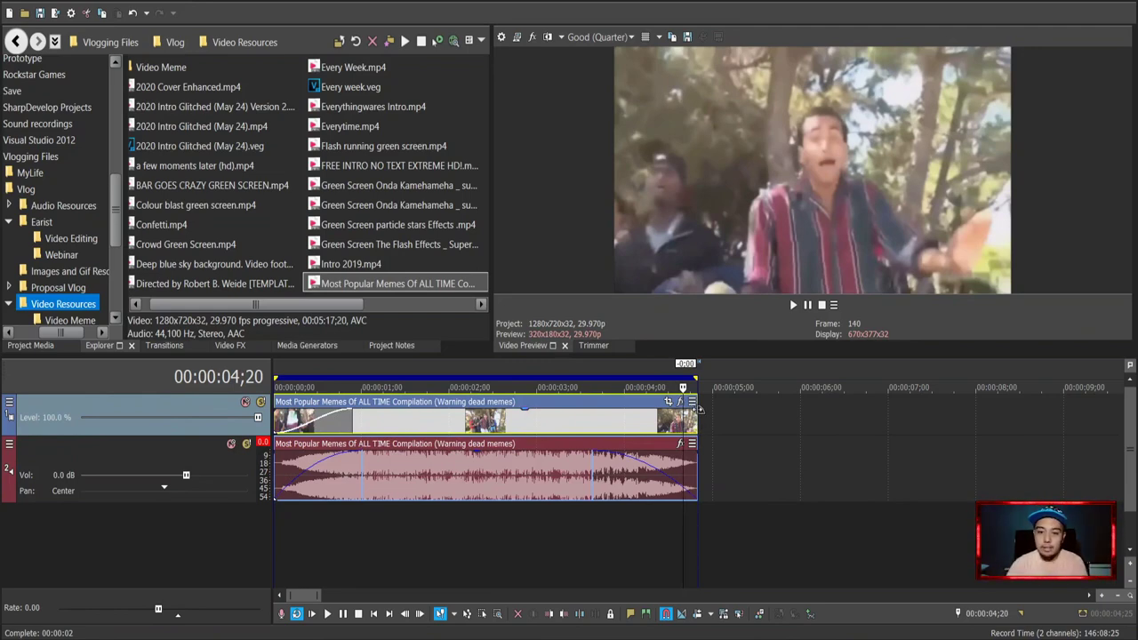
pyautogui.moveTo(699, 408); pyautogui.dragTo(588, 416)
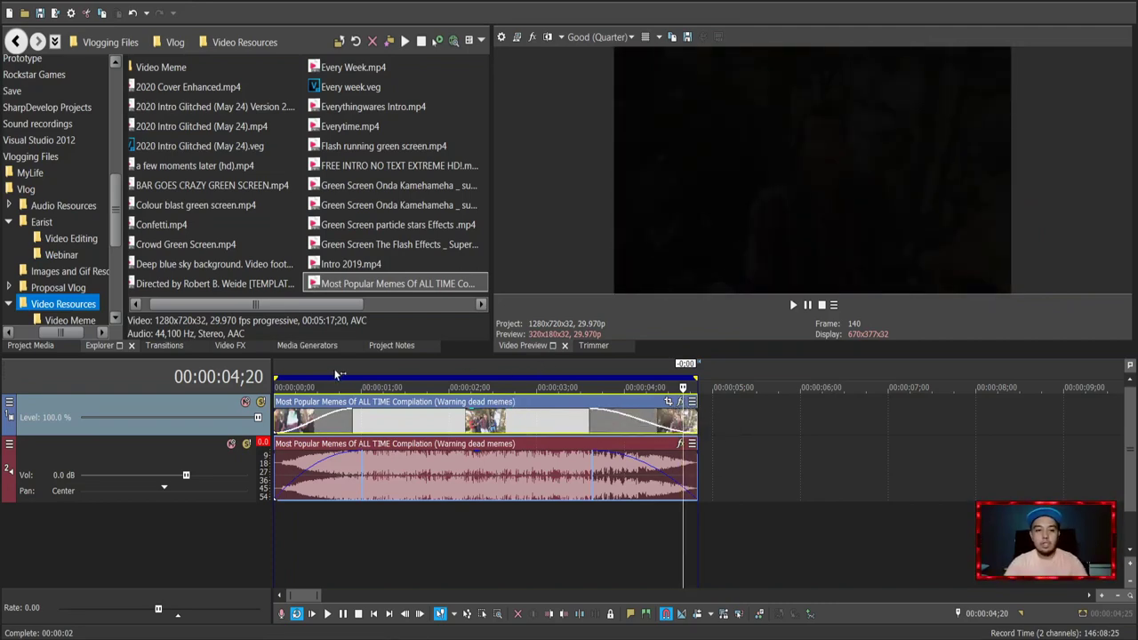
pyautogui.click(374, 615)
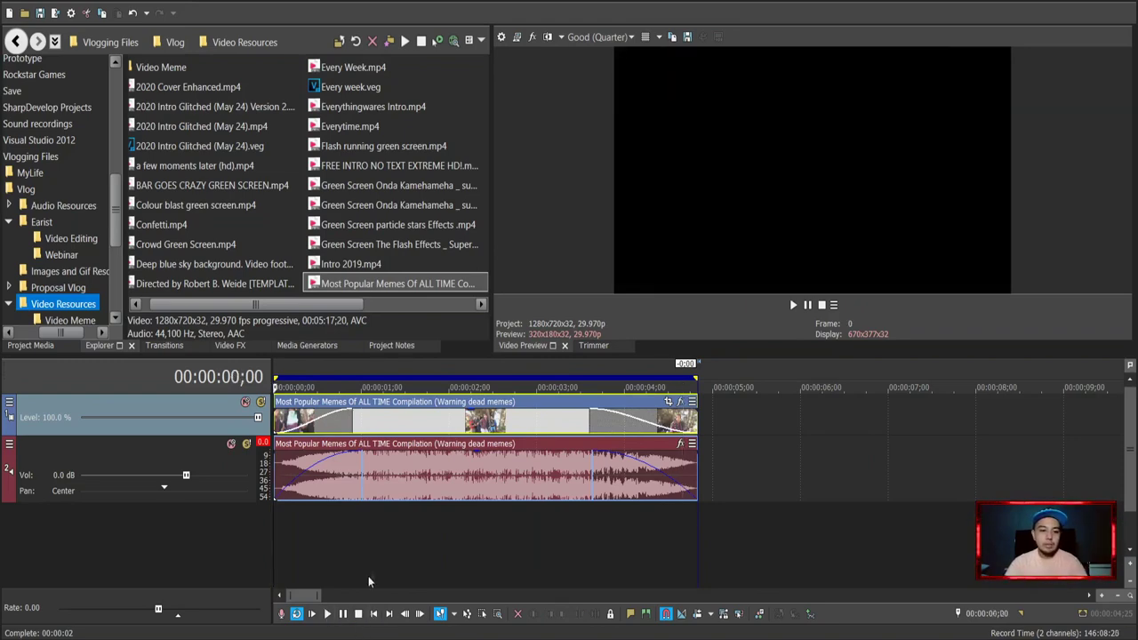
pyautogui.press('space')
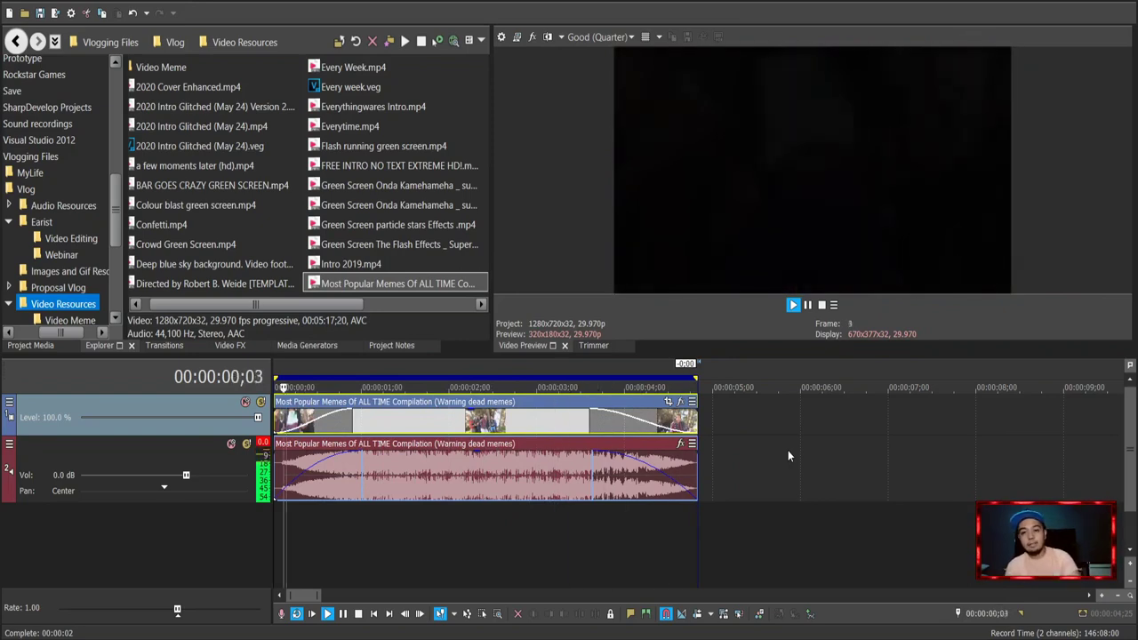
pyautogui.press('space')
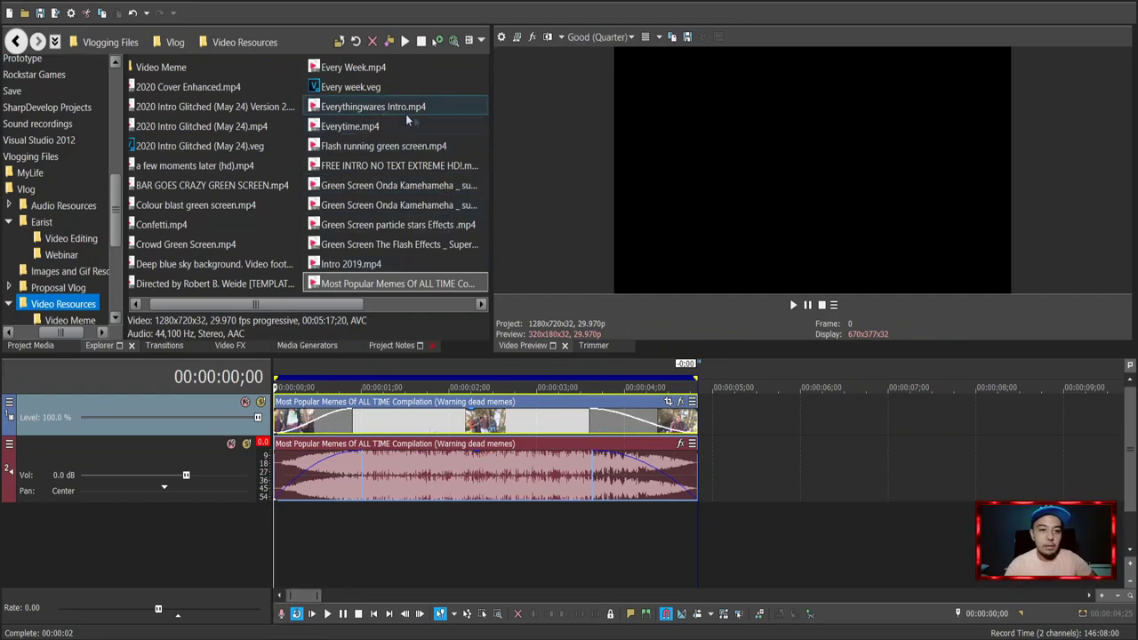
# Drop Everythingwares Intro.mp4 onto the timeline and position it right after the meme clip
pyautogui.click(374, 106)
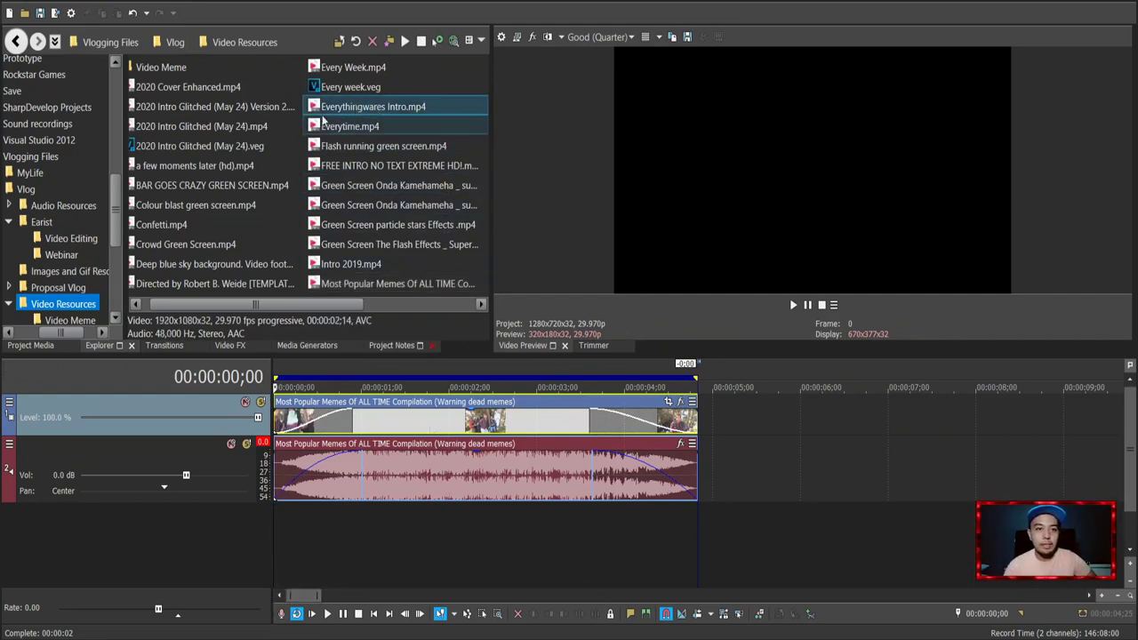
pyautogui.moveTo(315, 111); pyautogui.dragTo(714, 443)
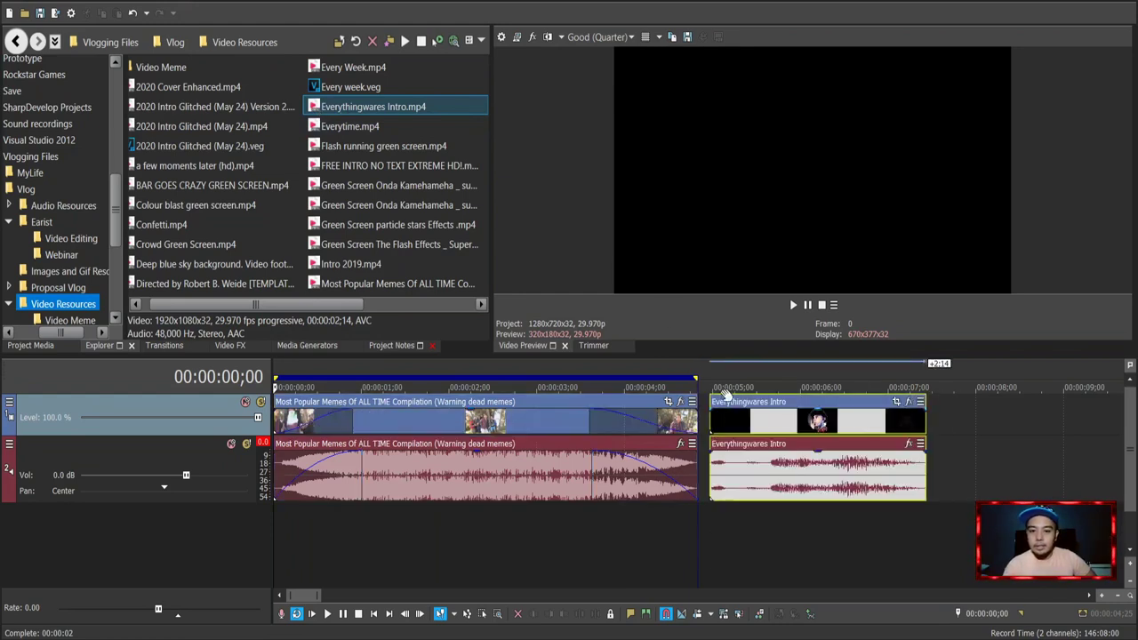
pyautogui.moveTo(729, 402); pyautogui.dragTo(884, 407)
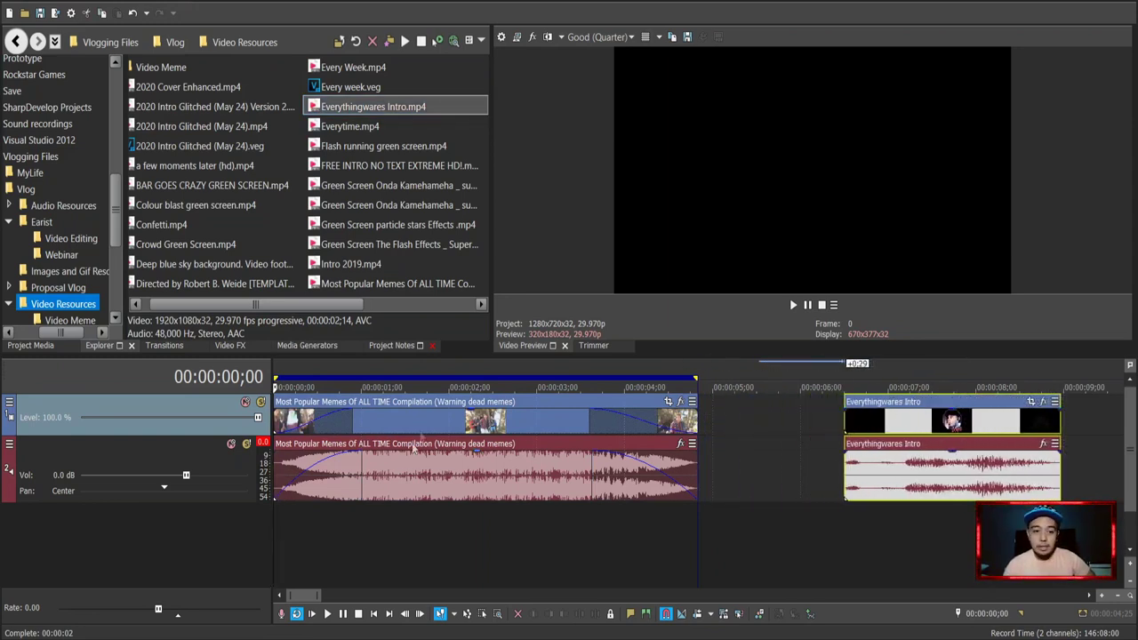
pyautogui.moveTo(426, 405); pyautogui.dragTo(532, 410)
pyautogui.click(894, 409)
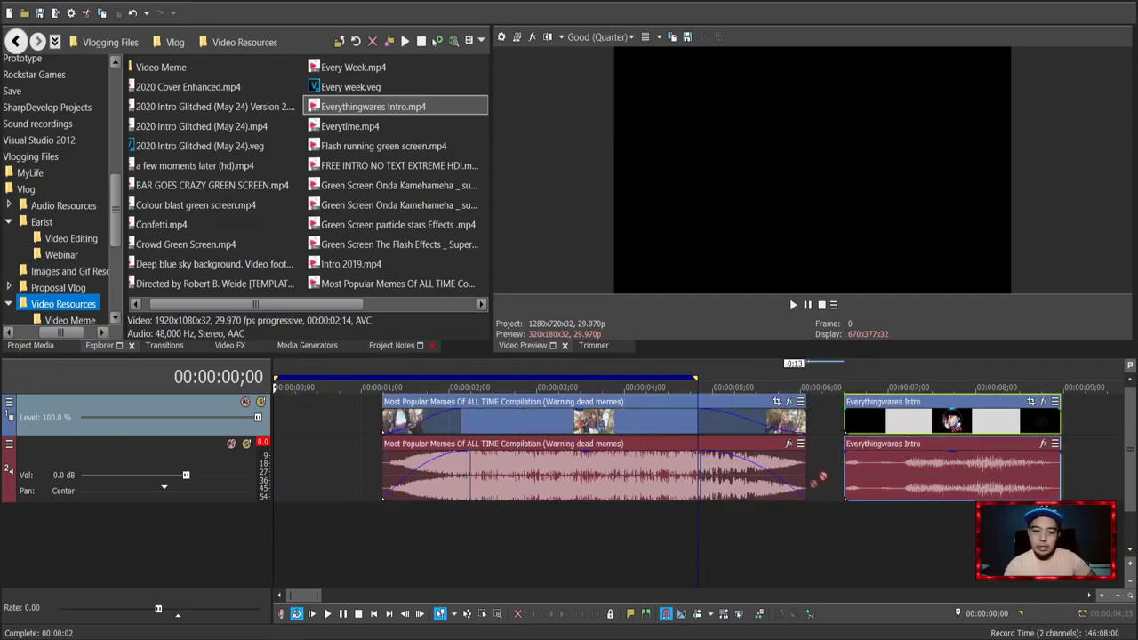
pyautogui.moveTo(893, 409); pyautogui.dragTo(870, 548)
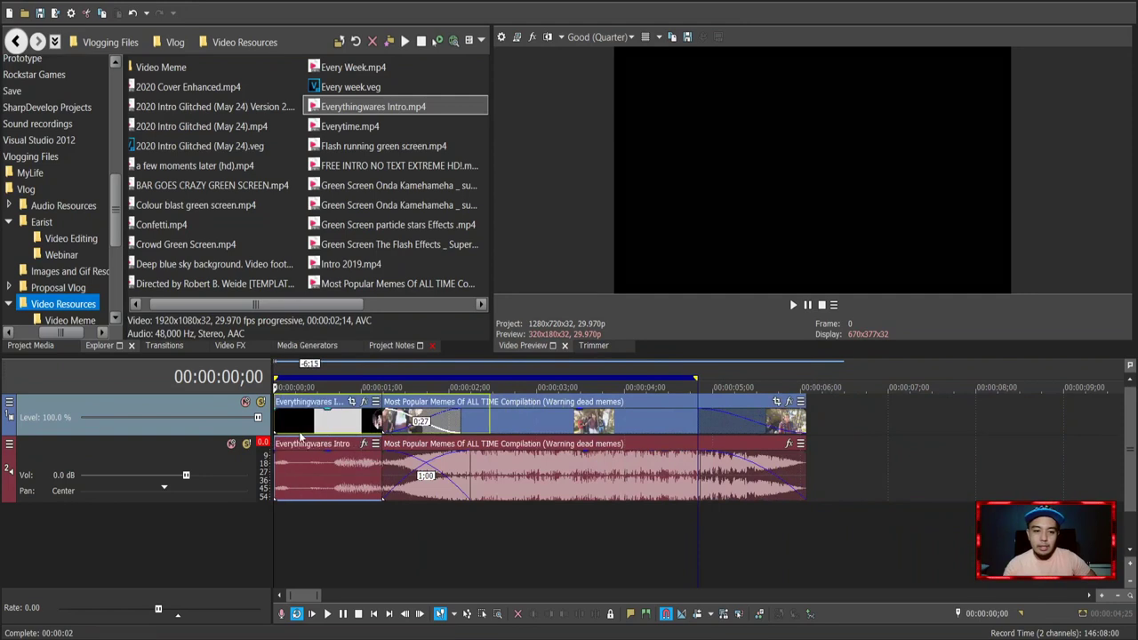
# Move the intro's video and audio events down onto separate new tracks
pyautogui.moveTo(835, 474); pyautogui.dragTo(836, 551)
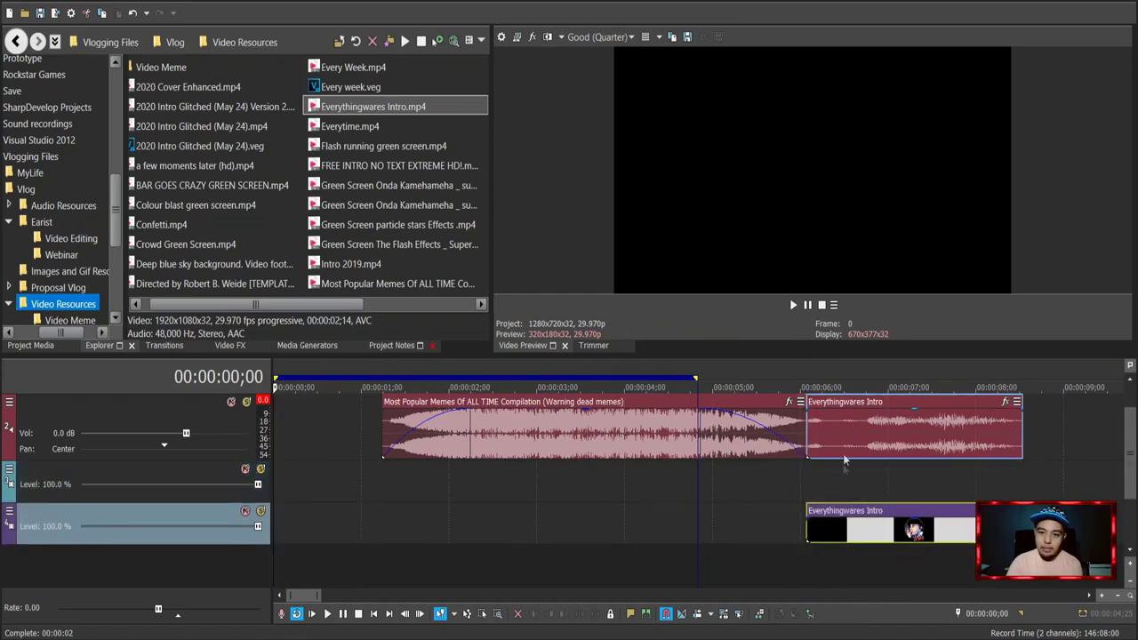
pyautogui.moveTo(855, 418); pyautogui.dragTo(857, 569)
pyautogui.scroll(2, 1120, 457)
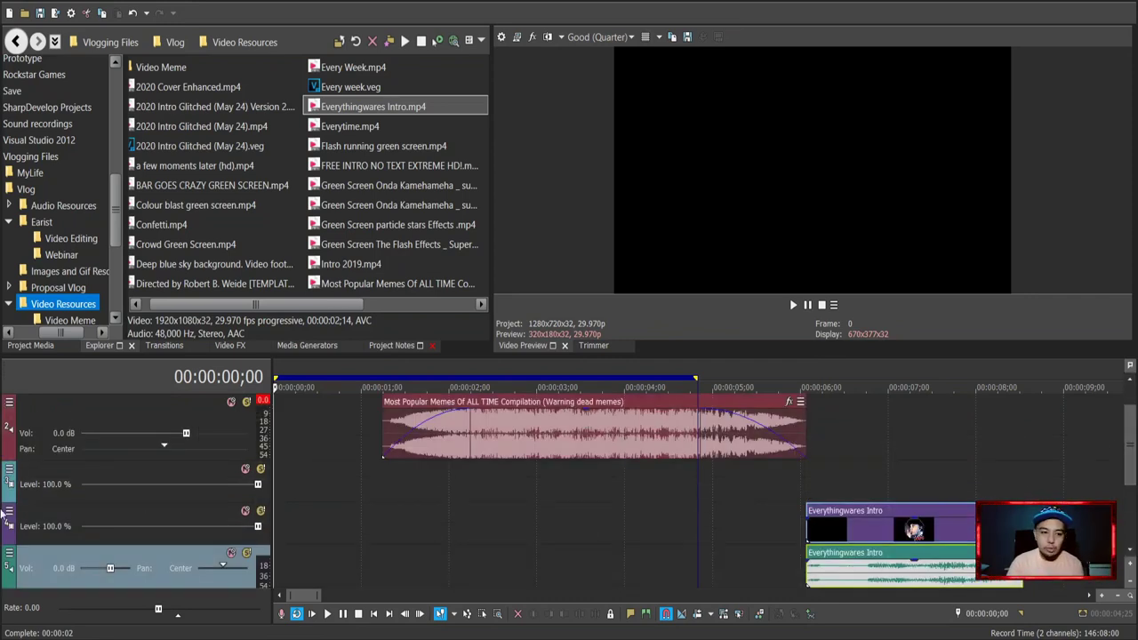
# Slide the intro clip left so it starts at 00:00:00;00
pyautogui.click(36, 534)
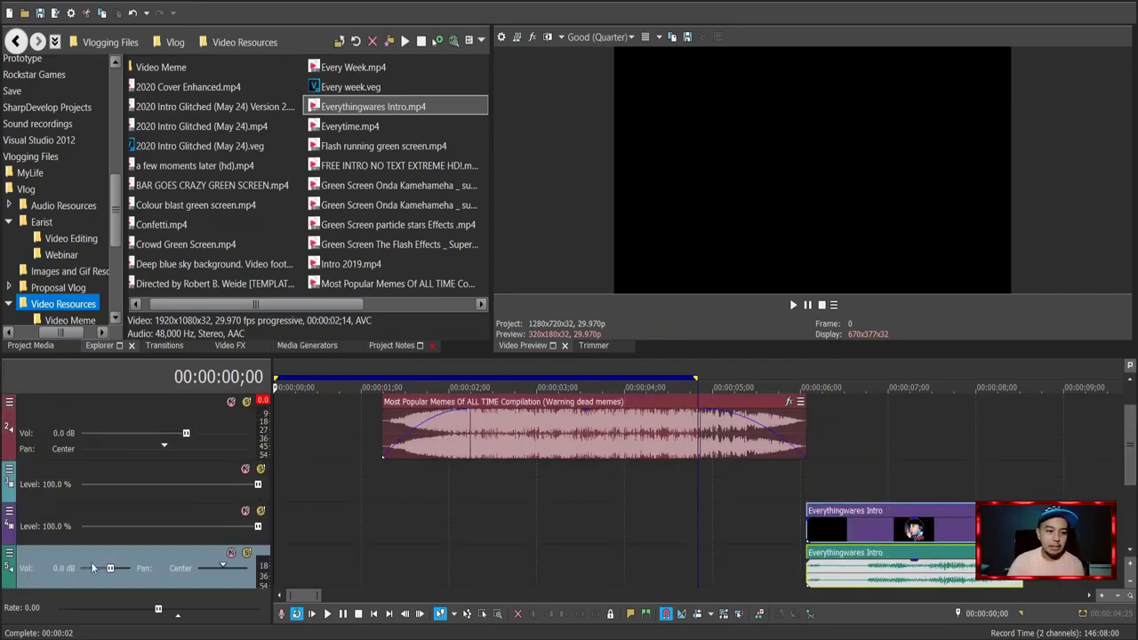
pyautogui.click(878, 511)
pyautogui.moveTo(877, 513); pyautogui.dragTo(342, 535)
pyautogui.scroll(1, 1134, 429)
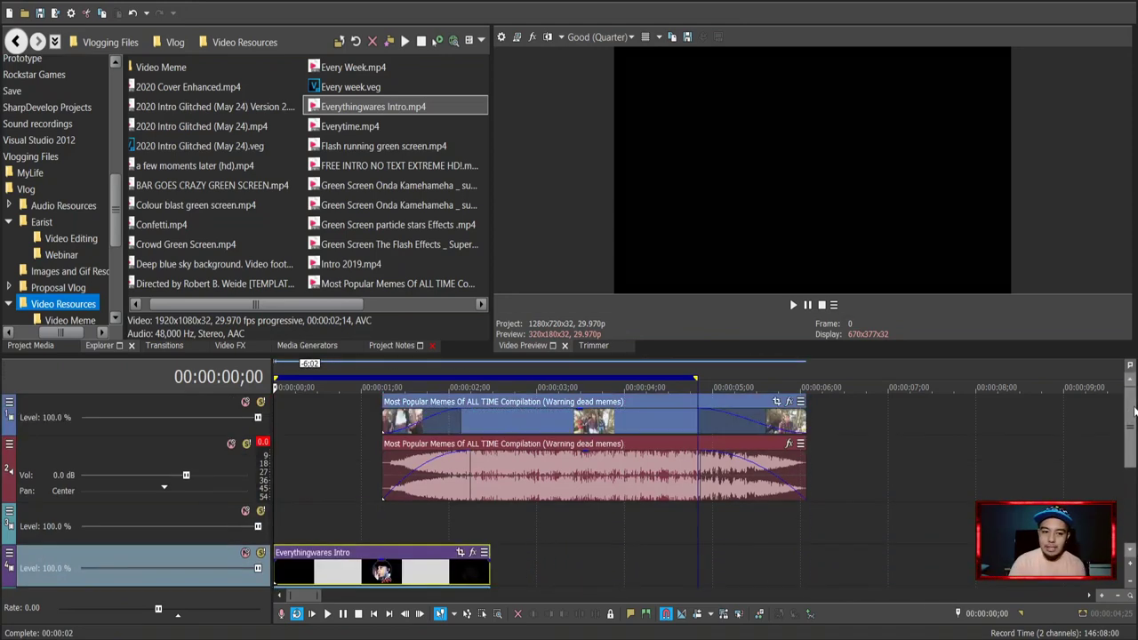
# Delete the empty video track 3 that sits between the meme and intro tracks
pyautogui.click(510, 400)
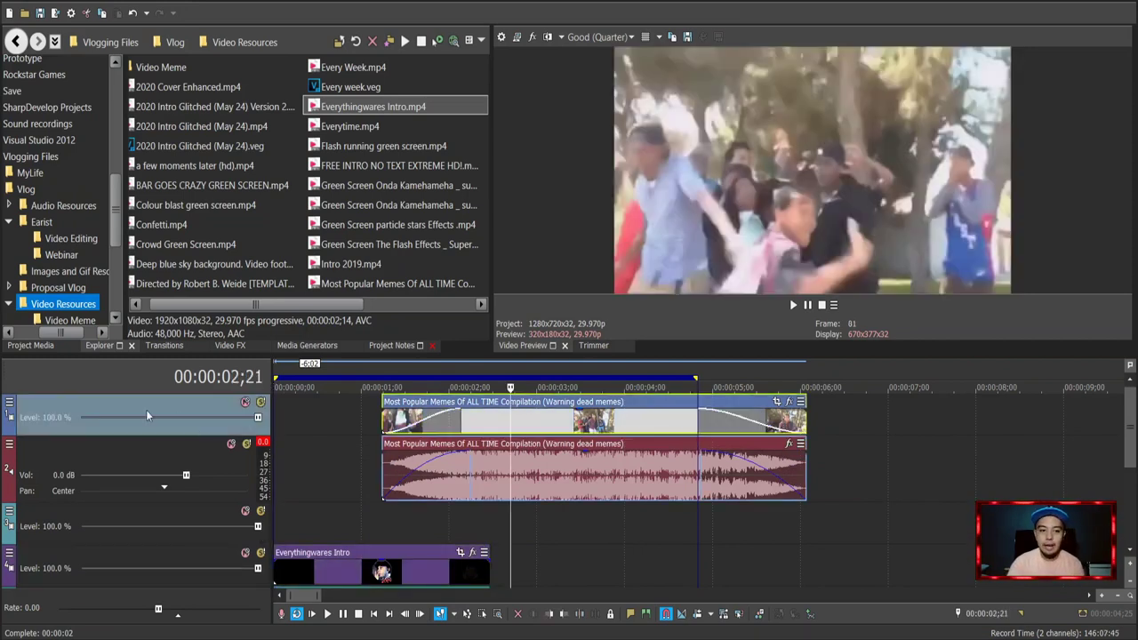
pyautogui.click(294, 536)
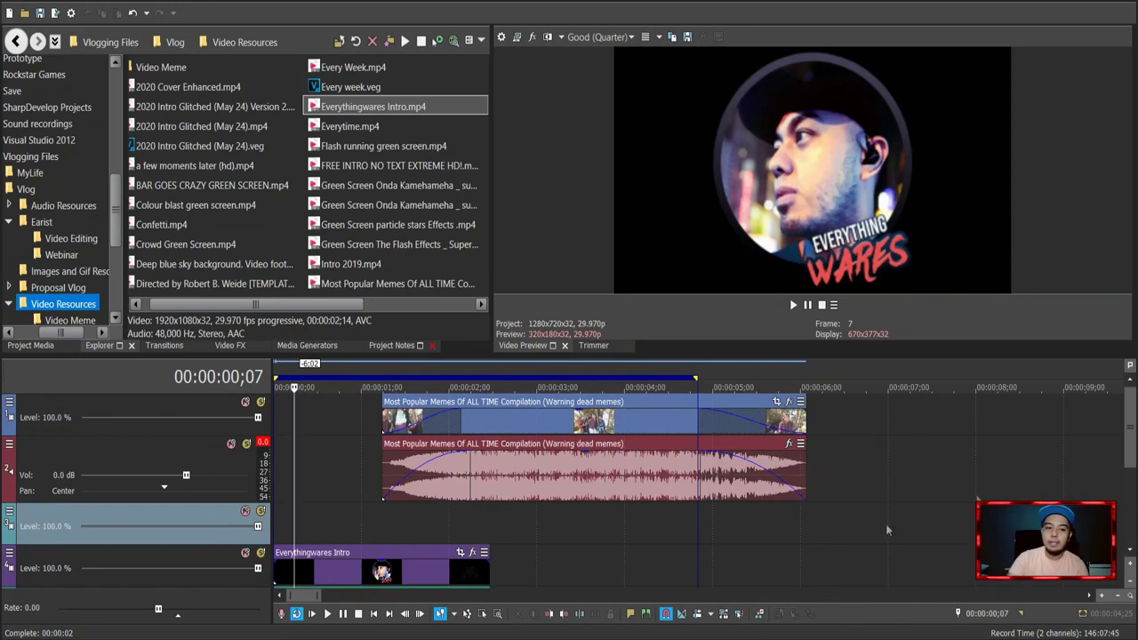
pyautogui.press('Right')
pyautogui.press('Right')
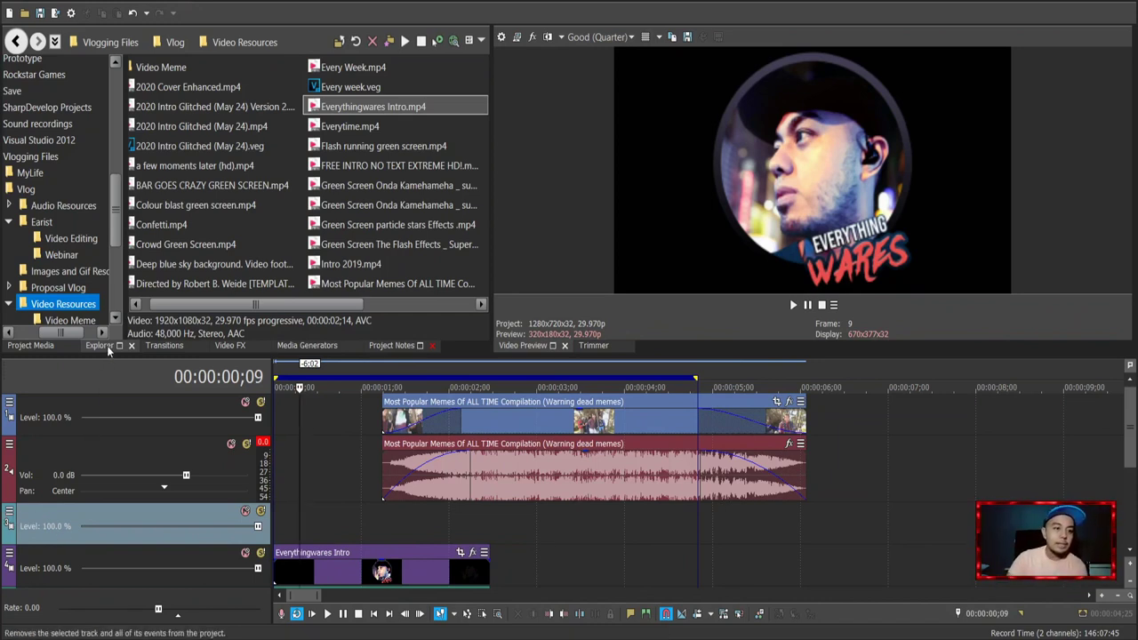
pyautogui.hotkey('ctrl', 'z')
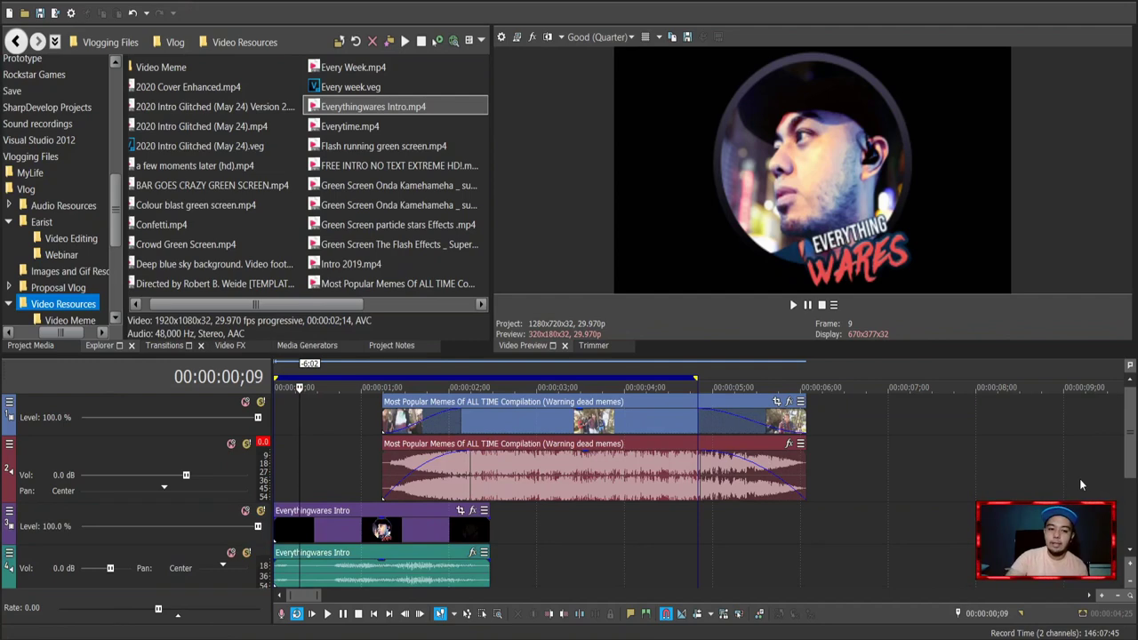
# Overlap the meme clip onto the intro's end and loop 00:00:00;00 to 00:00:06;29
pyautogui.click(534, 401)
pyautogui.moveTo(574, 407); pyautogui.dragTo(670, 404)
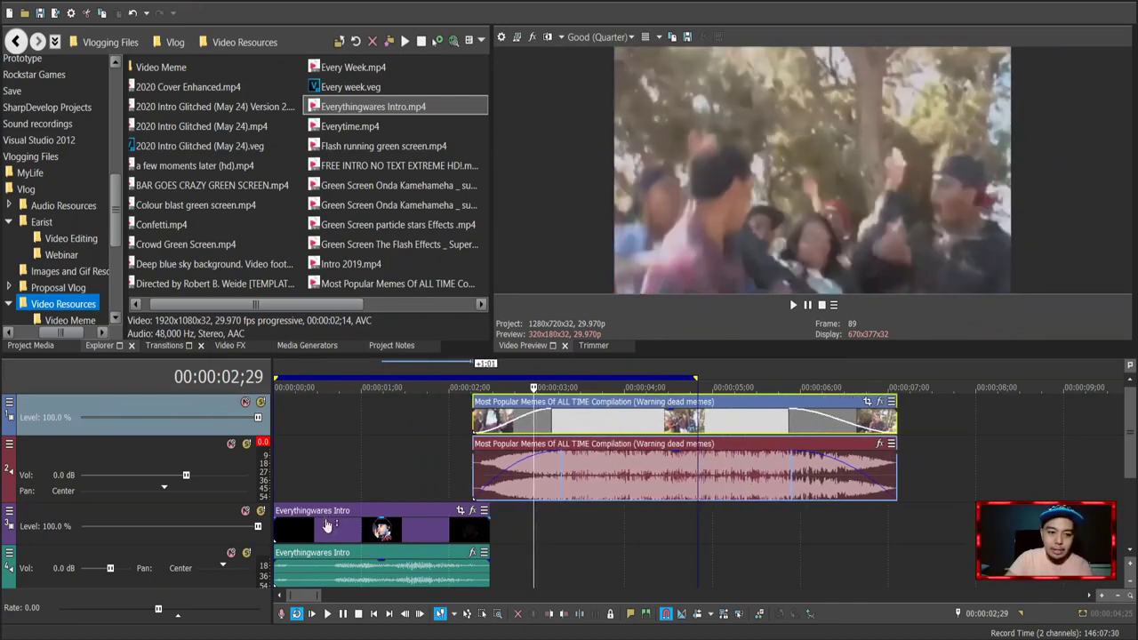
pyautogui.click(322, 576)
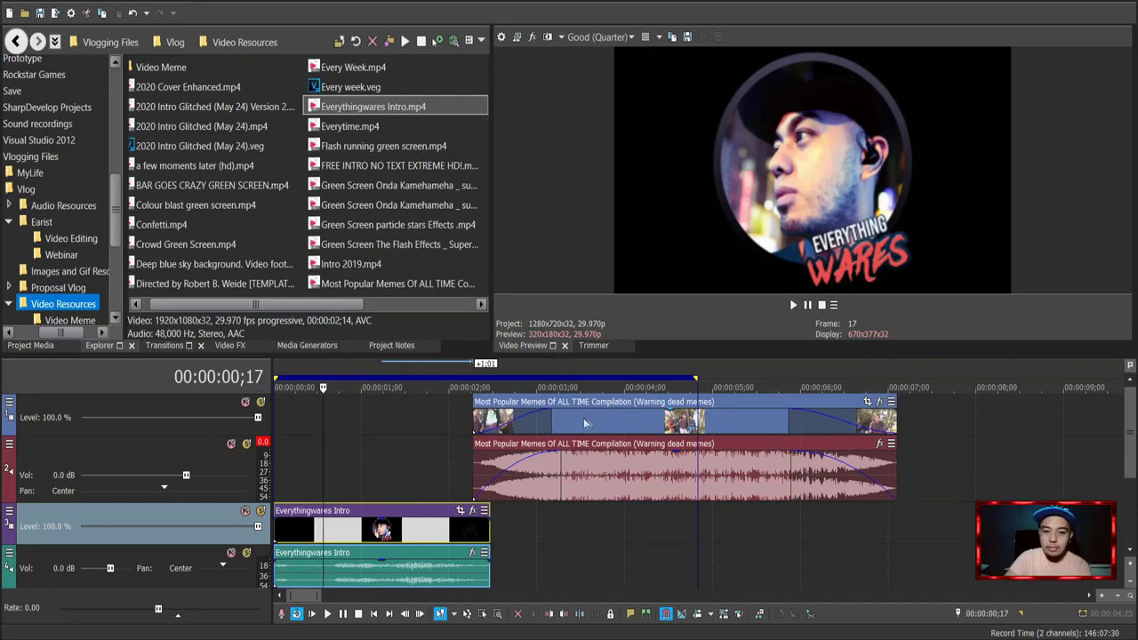
pyautogui.moveTo(597, 404); pyautogui.dragTo(588, 405)
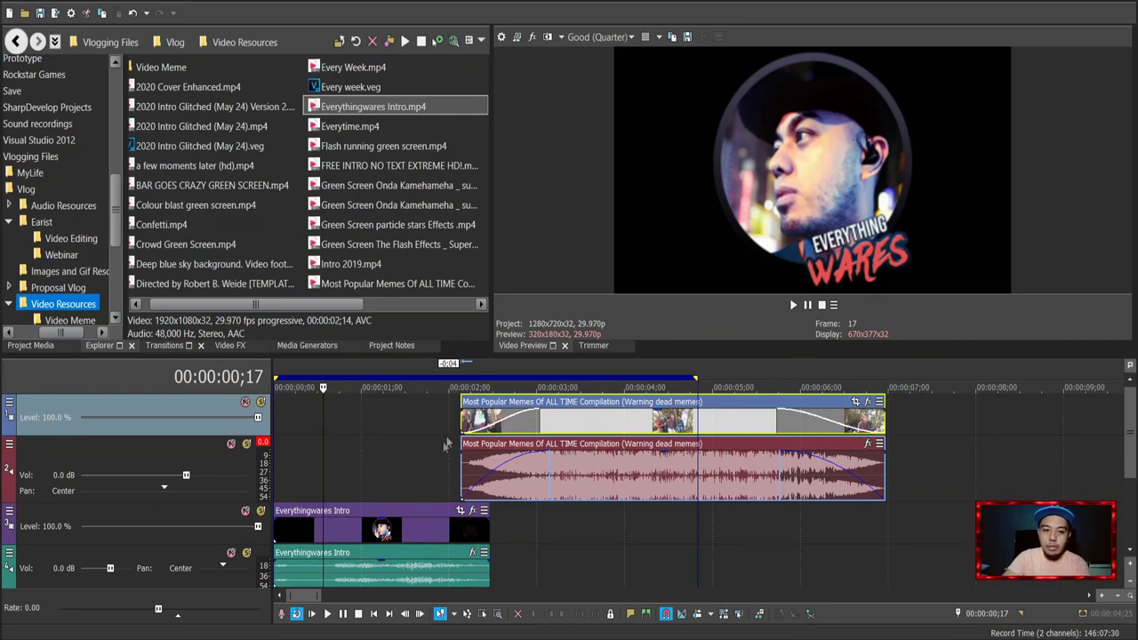
pyautogui.doubleClick(489, 368)
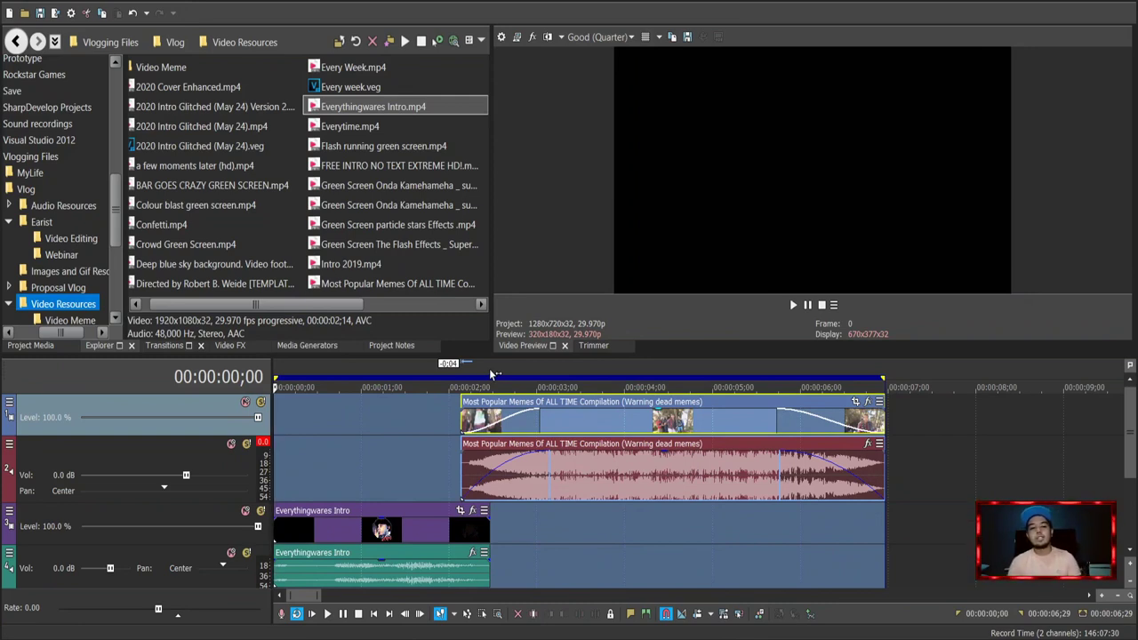
# Play back the intro-to-meme transition, then make the timeline area taller
pyautogui.click(326, 614)
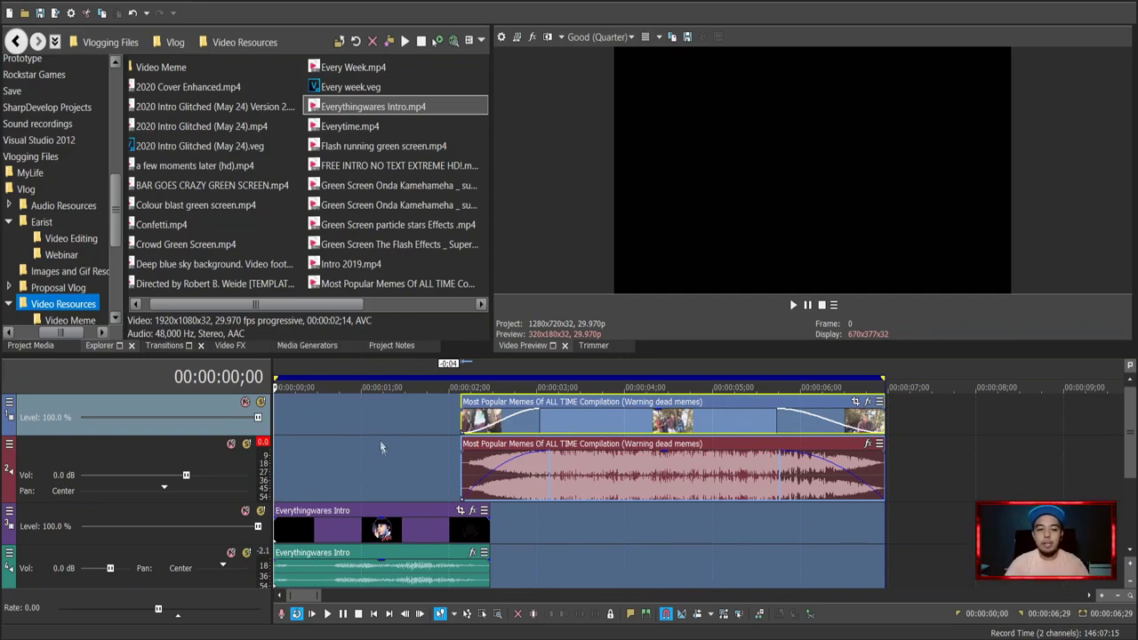
pyautogui.press('space')
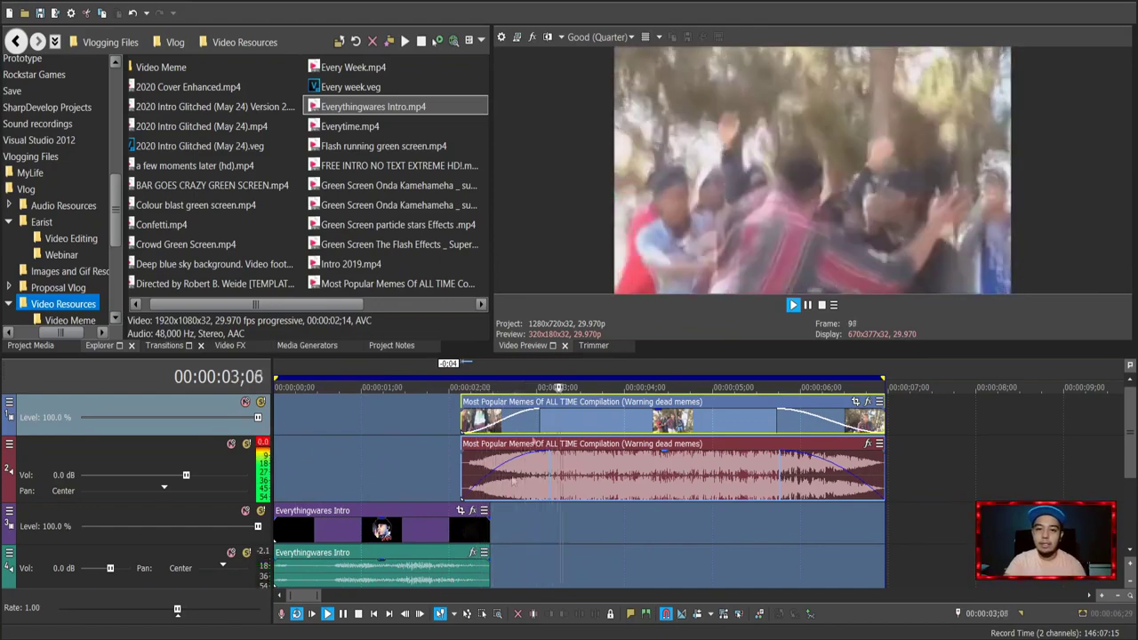
pyautogui.press('space')
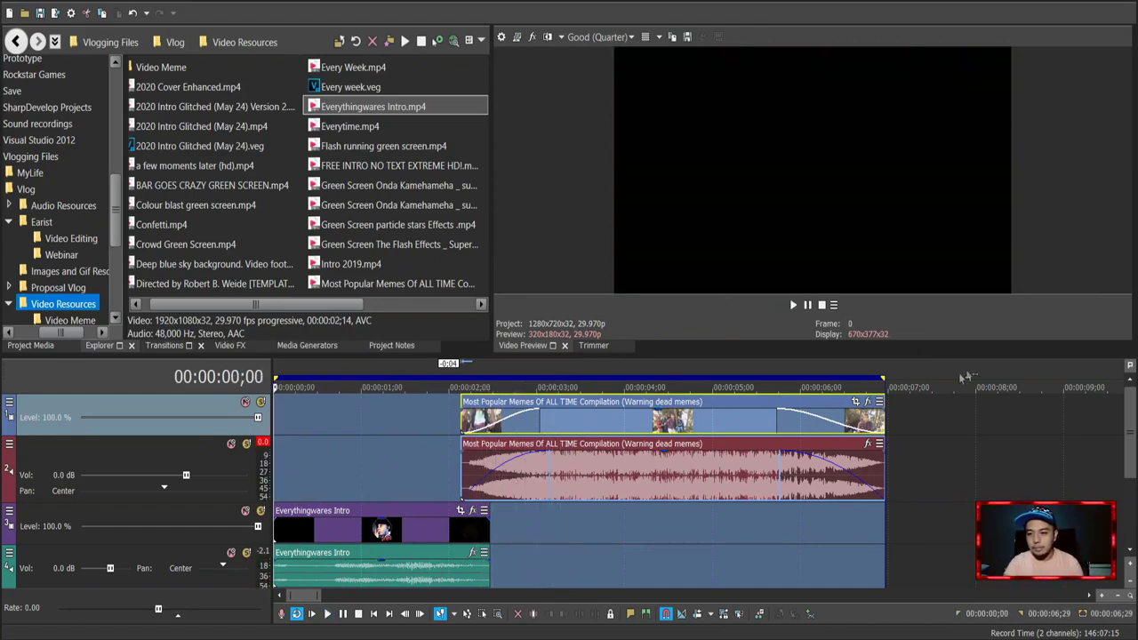
pyautogui.moveTo(965, 354)
pyautogui.mouseDown()
pyautogui.moveTo(963, 311)
pyautogui.moveTo(967, 360)
pyautogui.mouseUp()
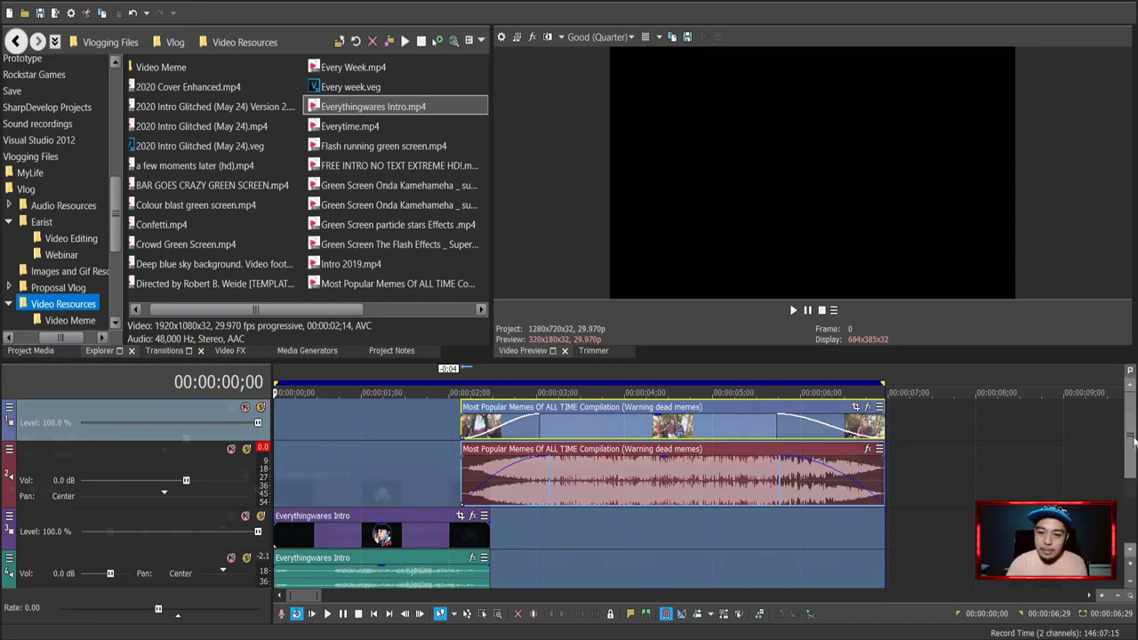
# Select the intro's audio event, then the Memes audio event to pick its track
pyautogui.scroll(-2, 1128, 391)
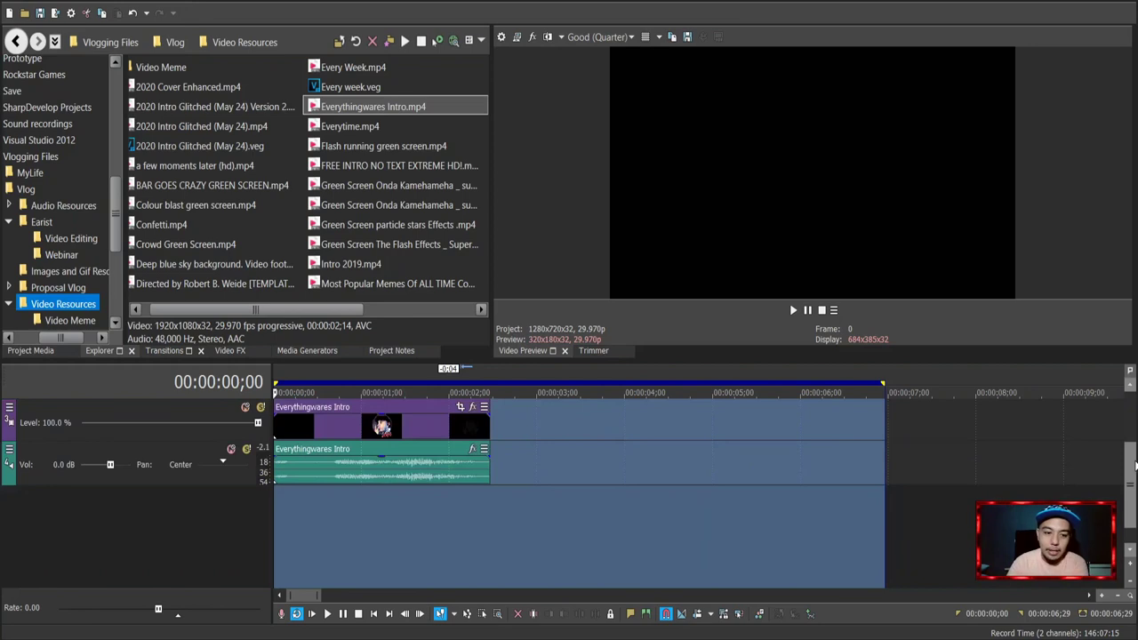
pyautogui.click(397, 469)
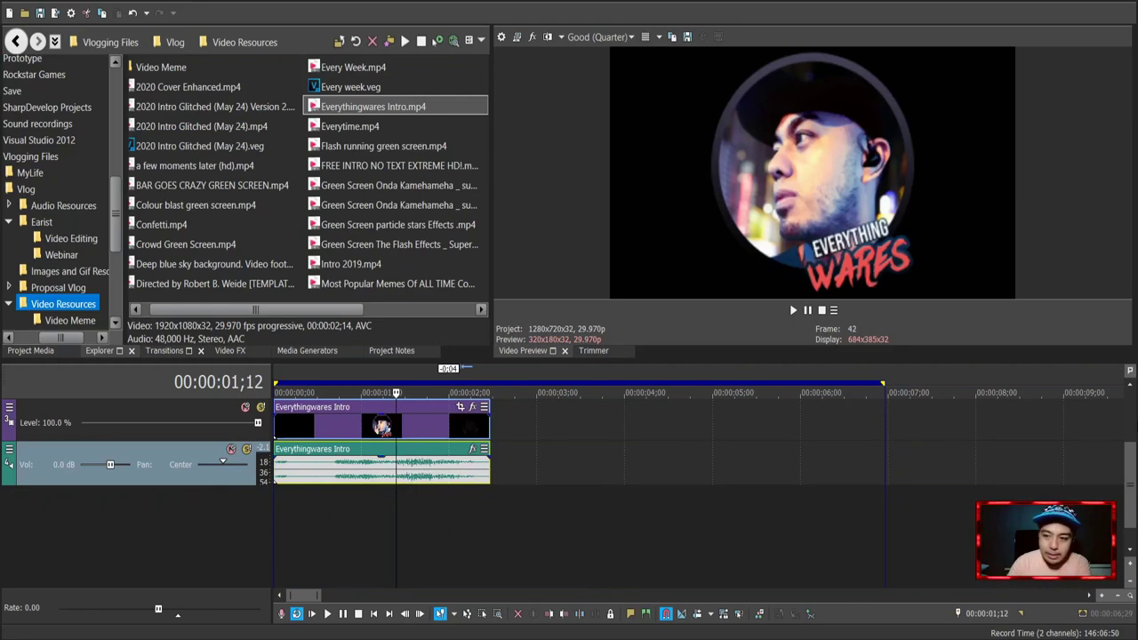
pyautogui.scroll(2, 1132, 431)
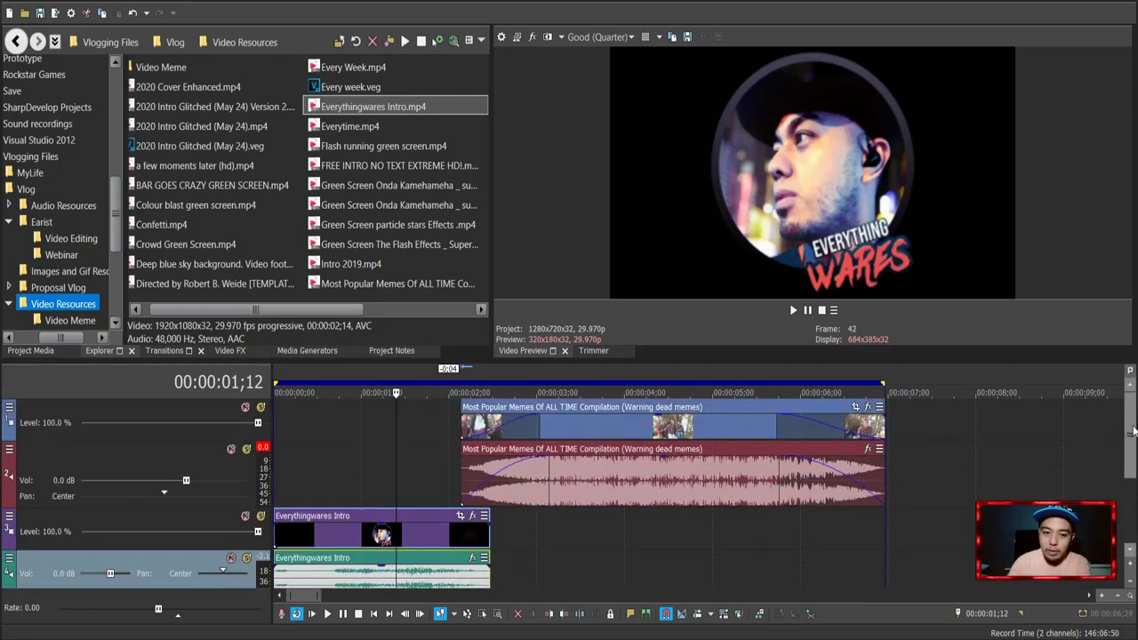
pyautogui.click(625, 470)
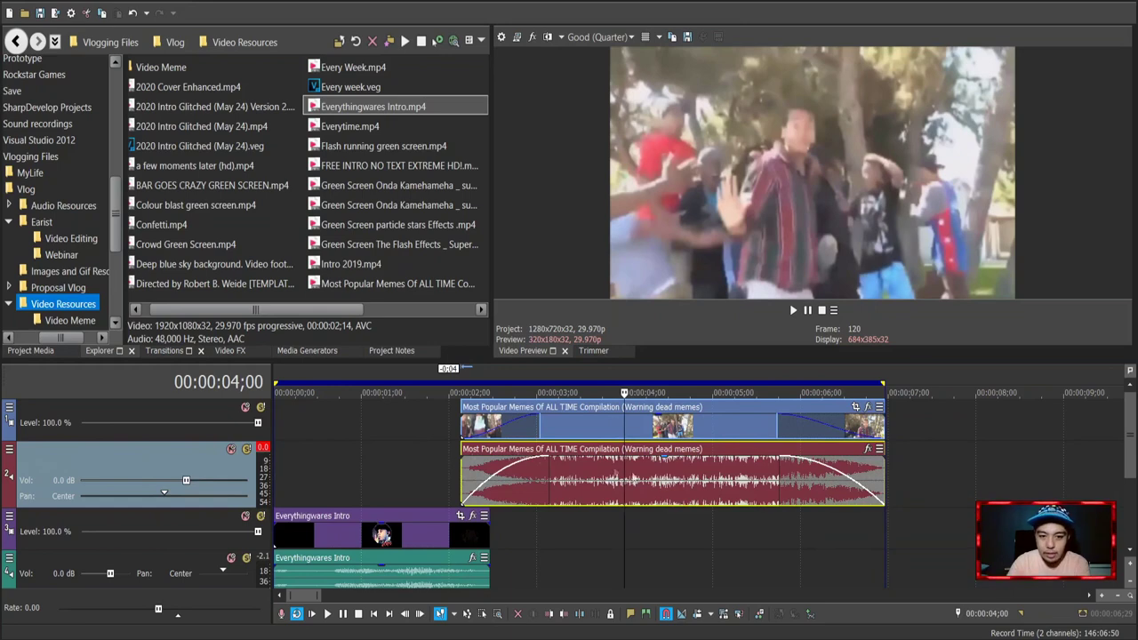
pyautogui.moveTo(186, 480); pyautogui.dragTo(152, 481)
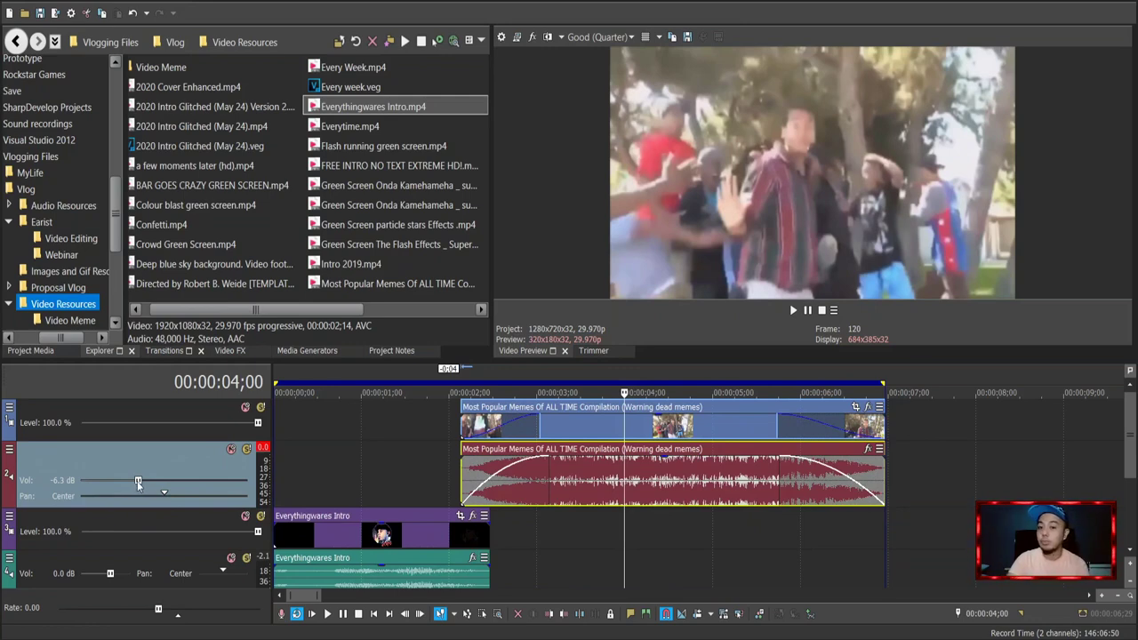
pyautogui.moveTo(137, 481); pyautogui.dragTo(124, 481)
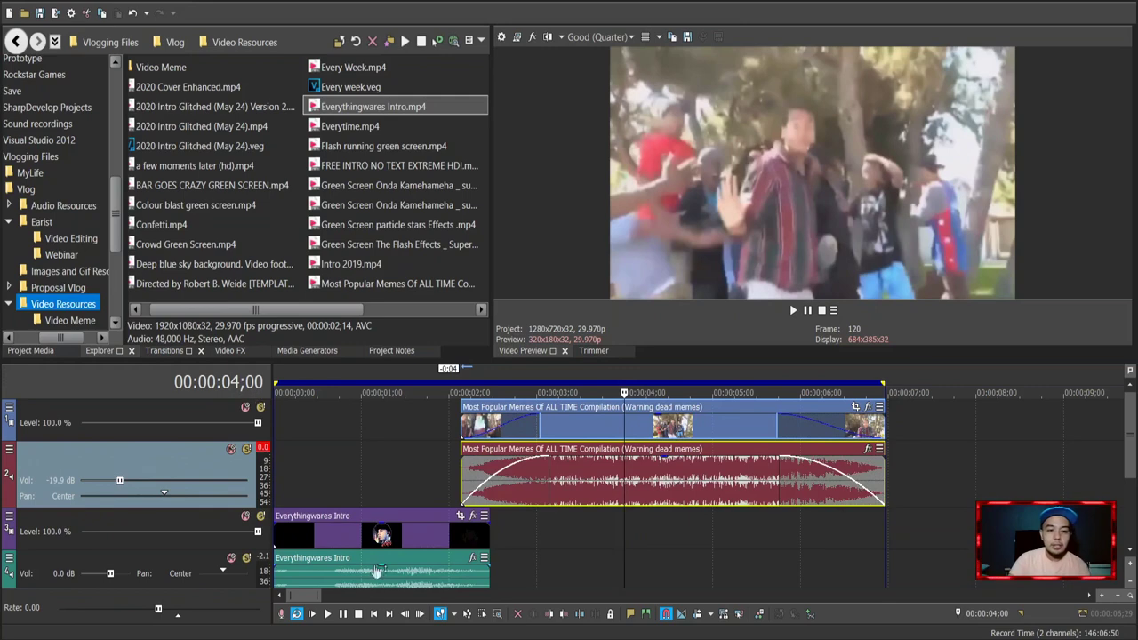
pyautogui.click(357, 615)
pyautogui.click(327, 614)
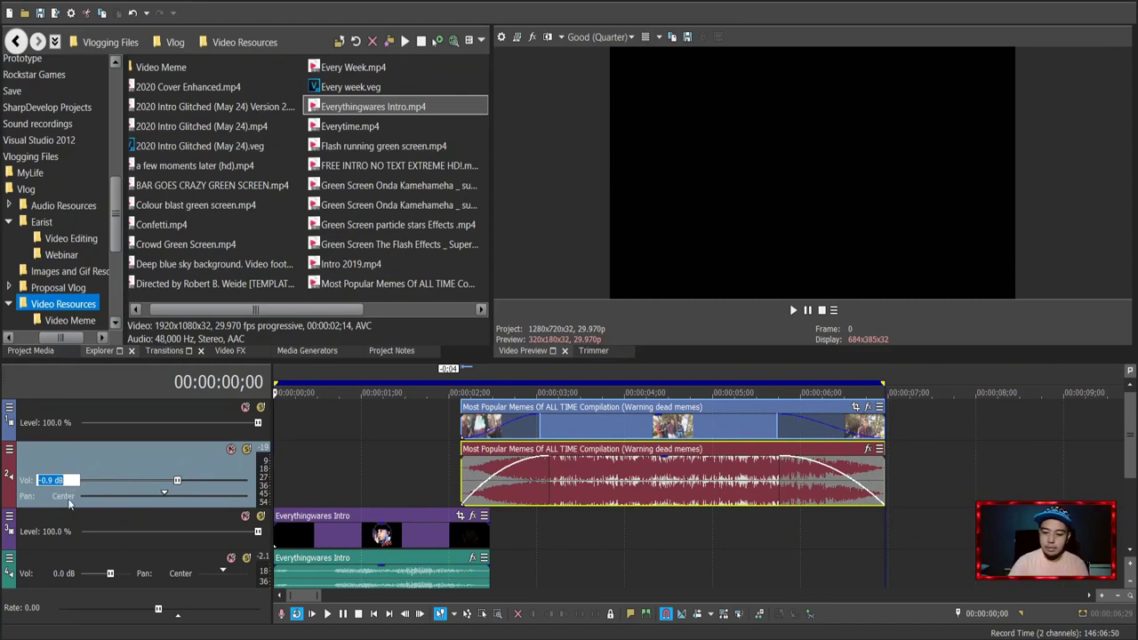
pyautogui.press('Return')
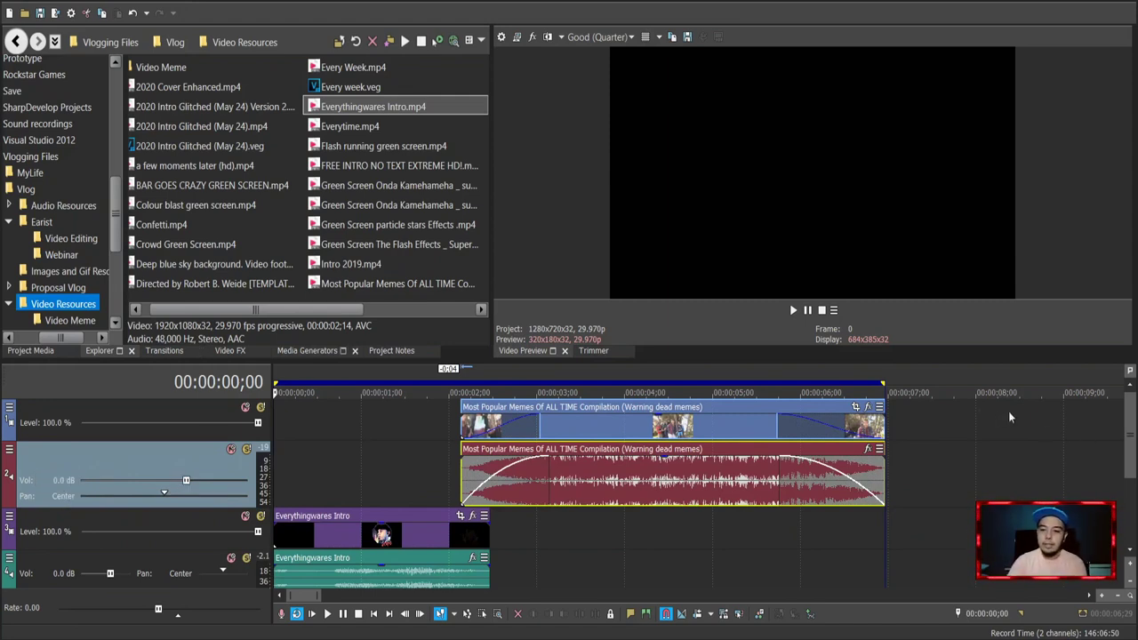
# Raise the Everythingwares Intro audio track to 10.9 dB and play back from near its start
pyautogui.scroll(-1, 1121, 423)
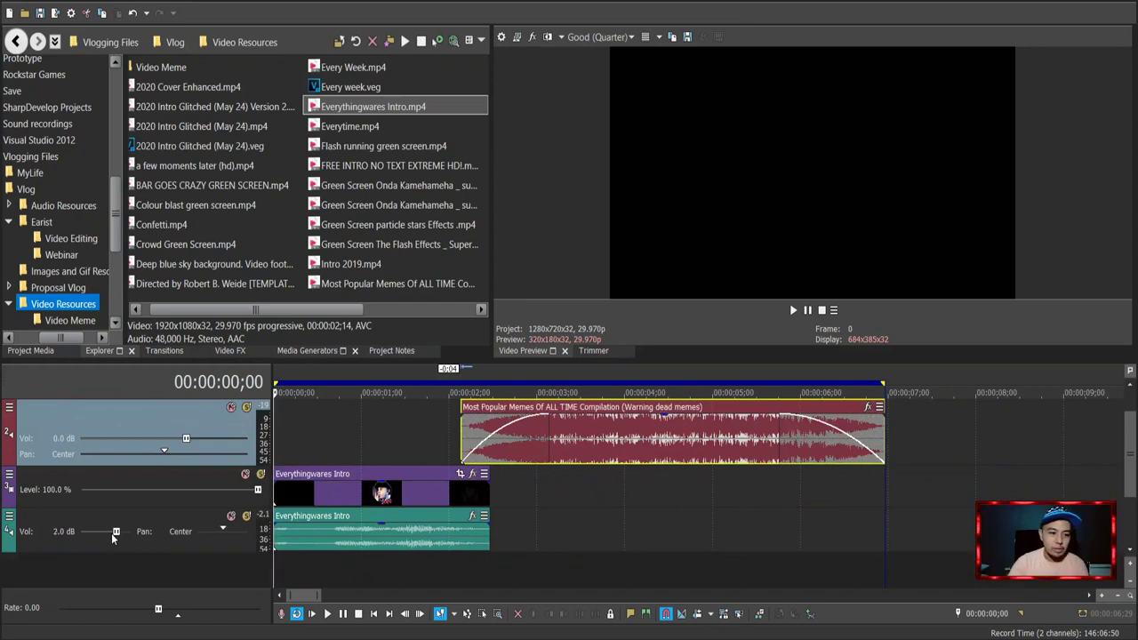
pyautogui.moveTo(114, 531); pyautogui.dragTo(128, 535)
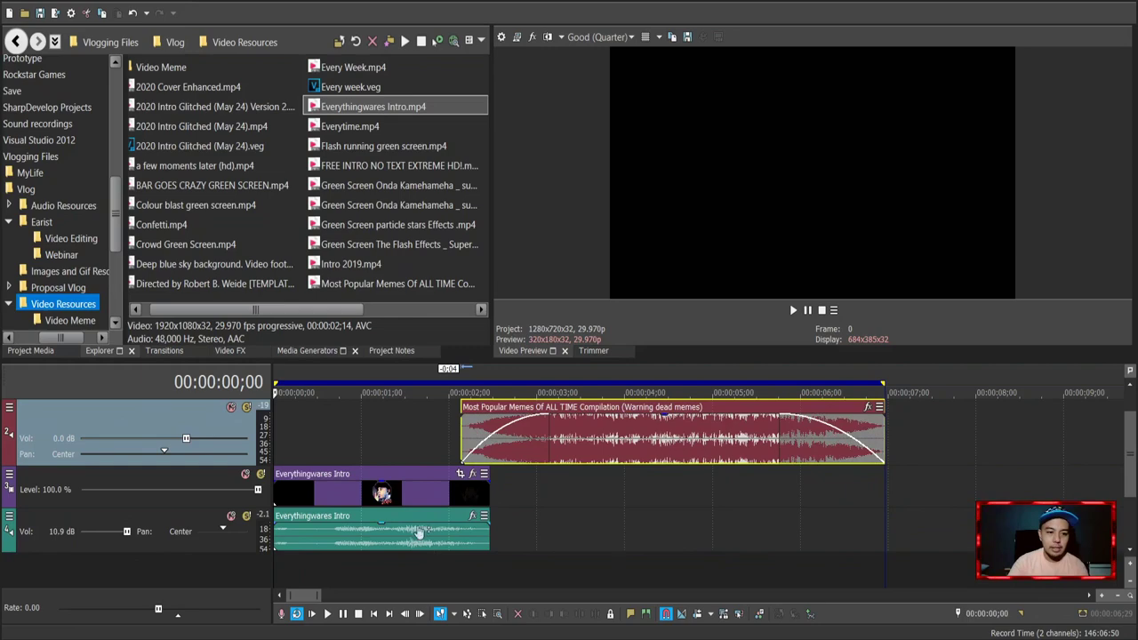
pyautogui.press('space')
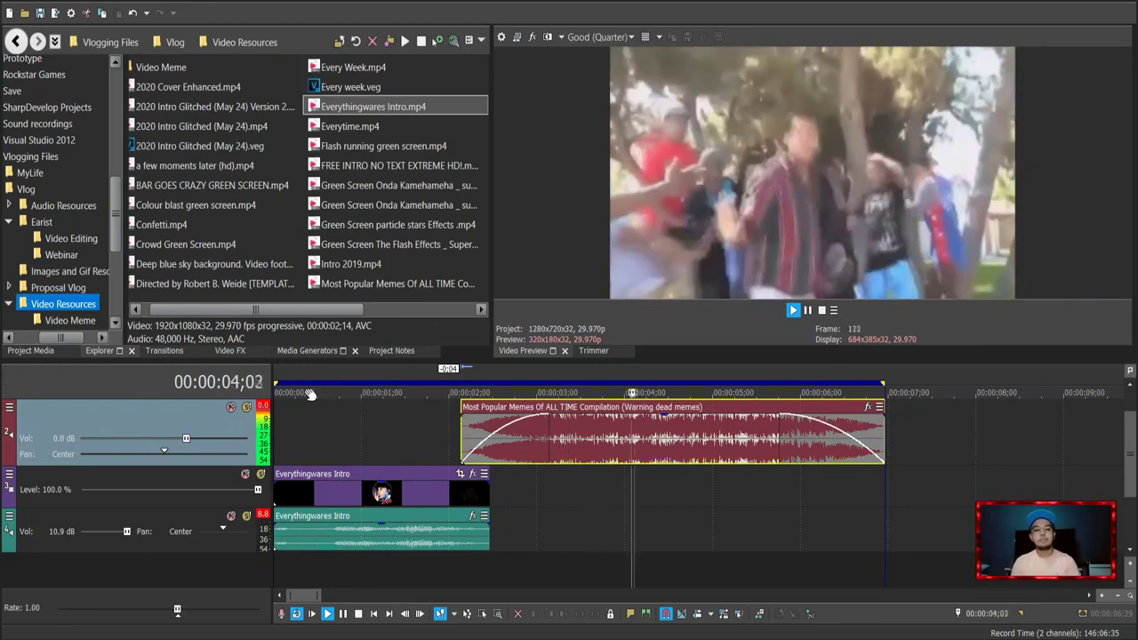
pyautogui.press('space')
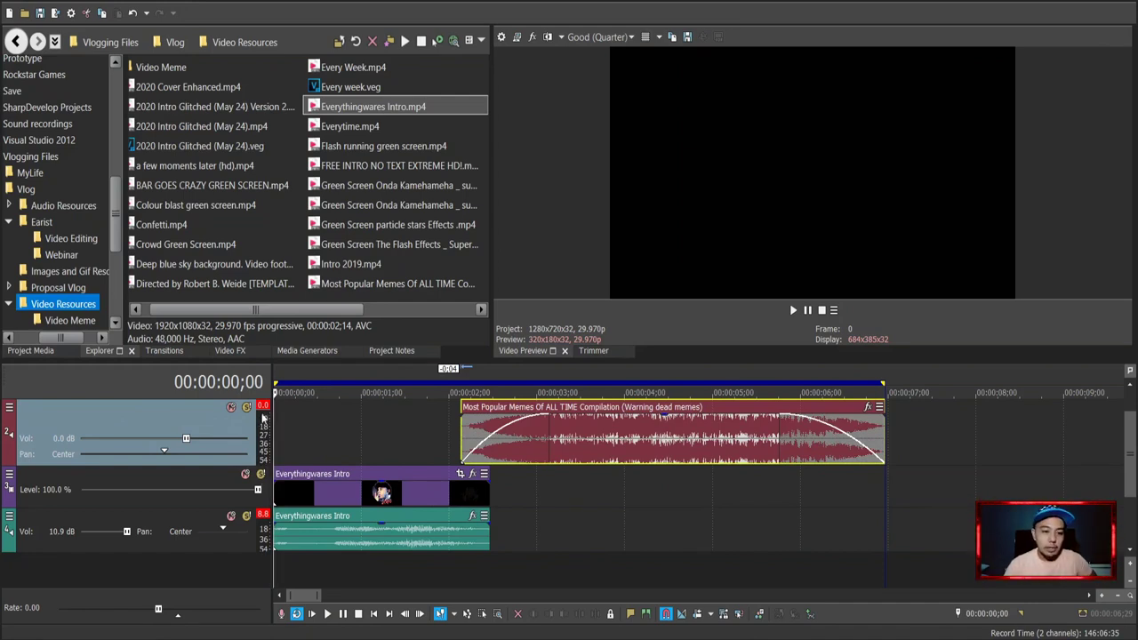
pyautogui.click(515, 370)
pyautogui.click(347, 372)
pyautogui.press('space')
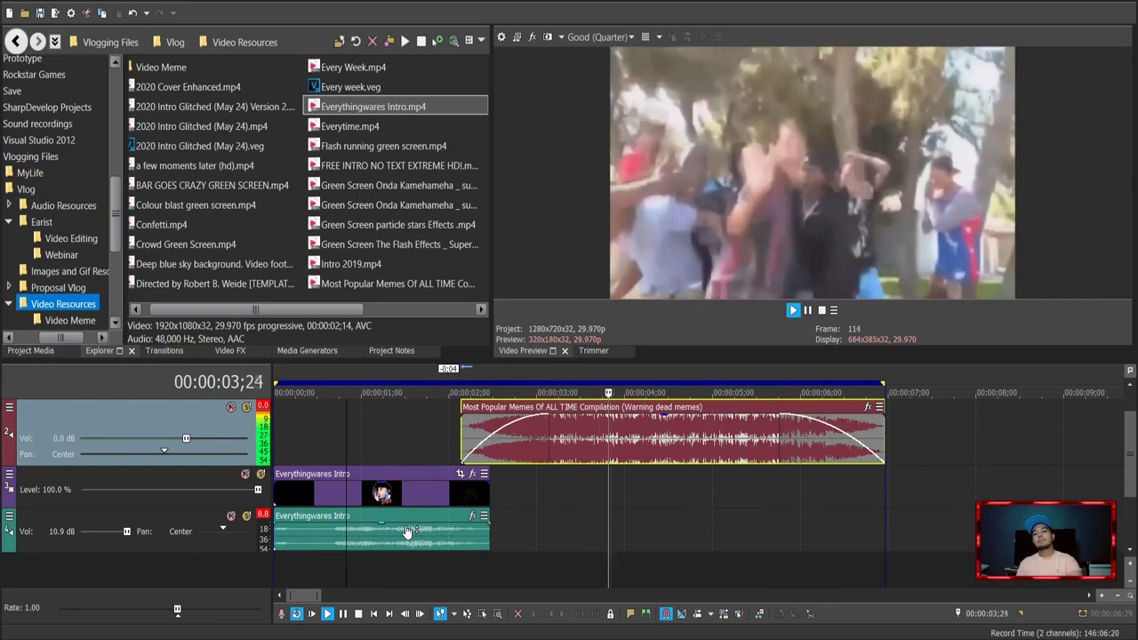
pyautogui.press('space')
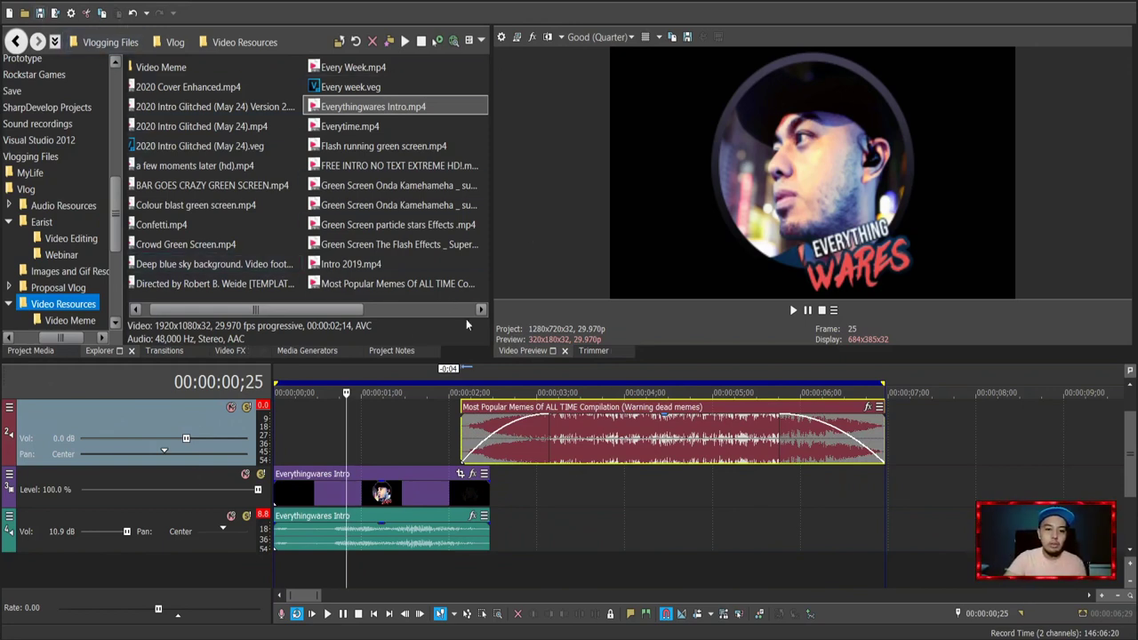
# Choose Render As from the File menu (Alt+F)
pyautogui.hotkey('alt', 'f')
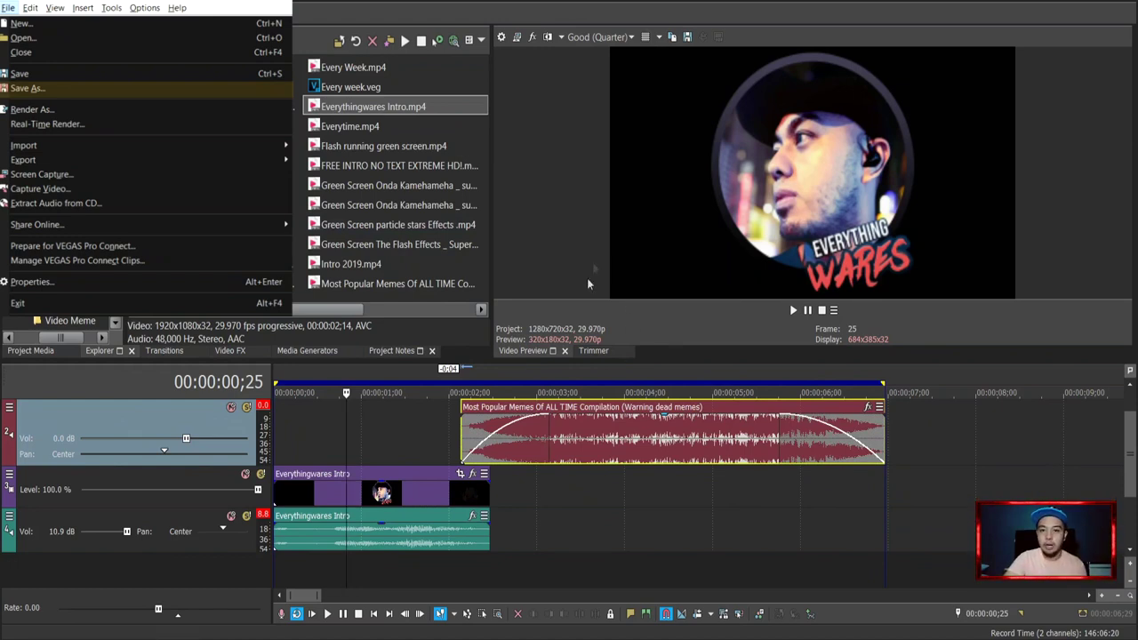
pyautogui.press('Escape')
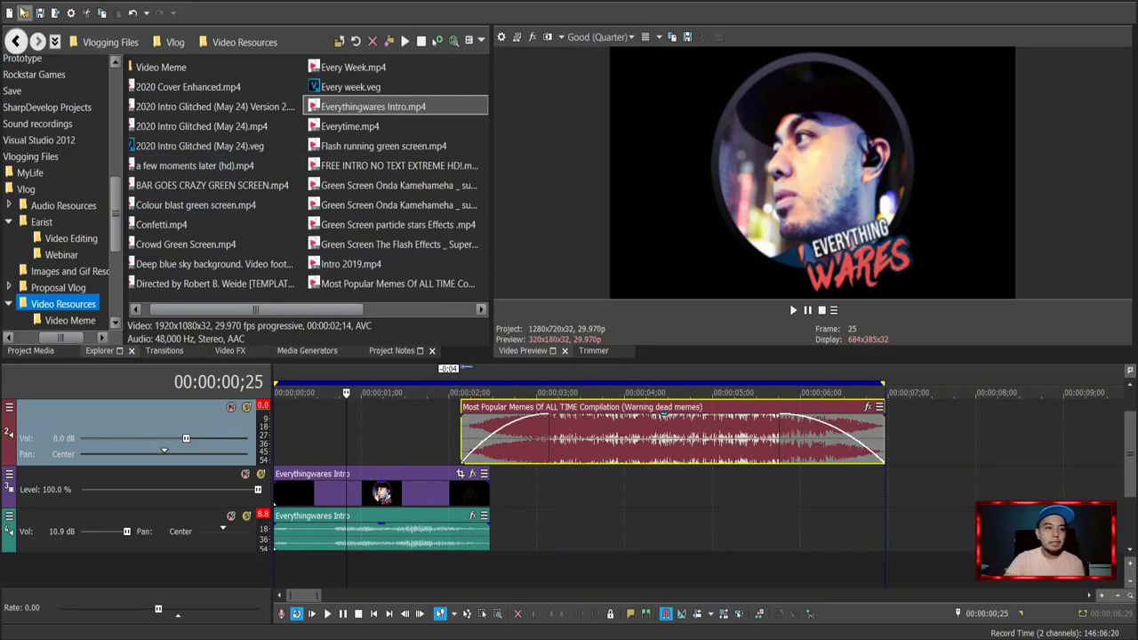
pyautogui.hotkey('alt', 'f')
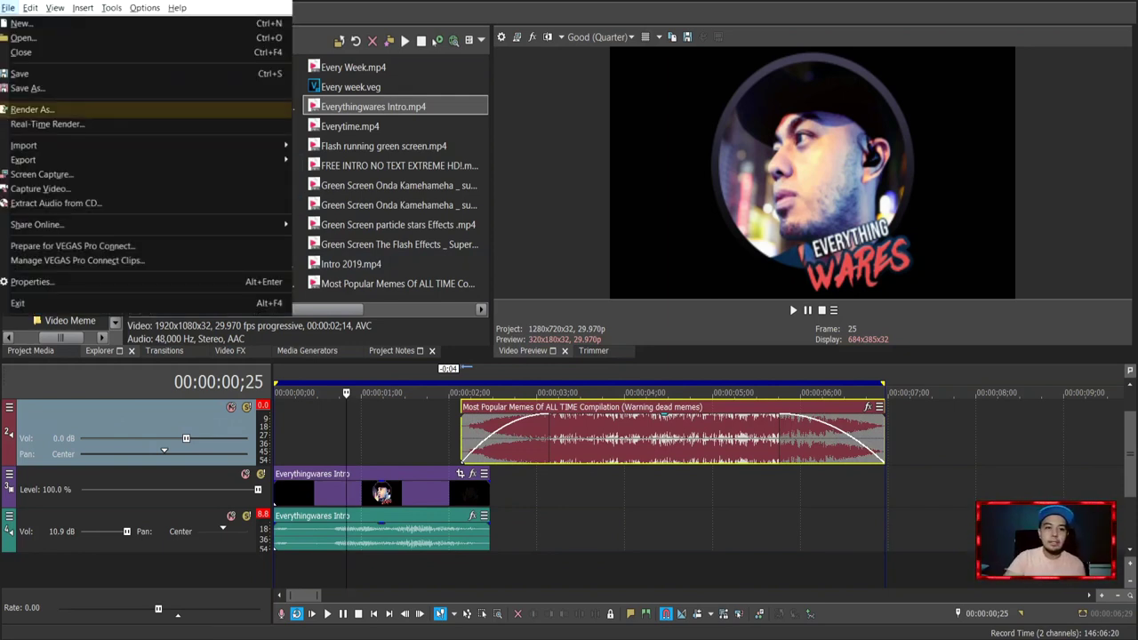
pyautogui.press('Return')
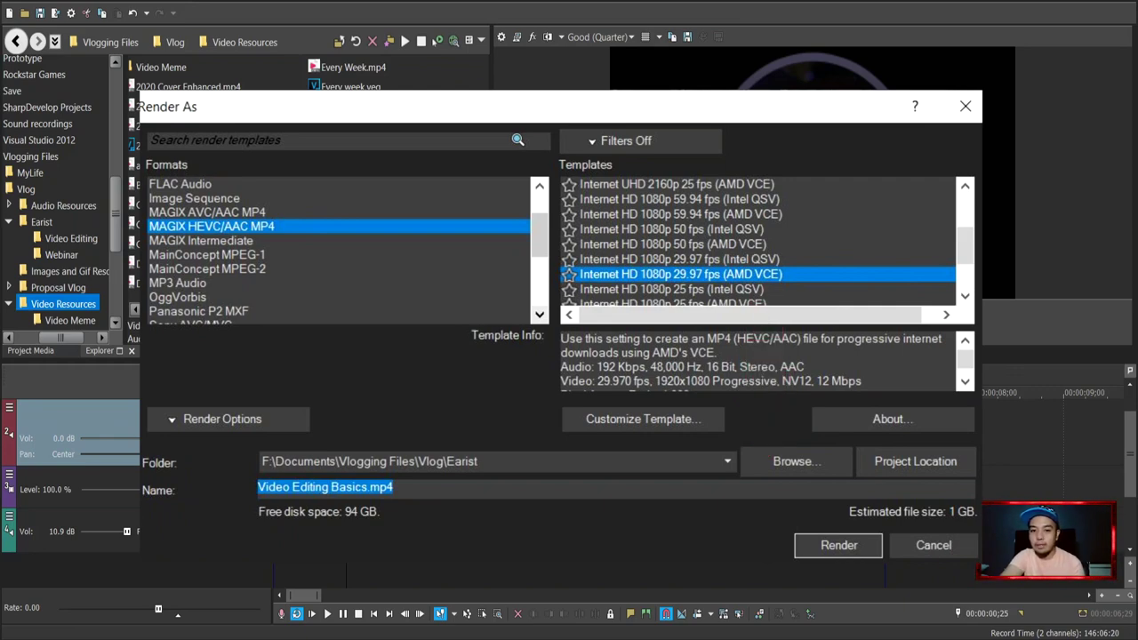
# Start rendering Video Editing Basics.mp4 as MAGIX HEVC/AAC MP4, Internet HD 1080p 29.97 fps (AMD VCE)
pyautogui.click(839, 545)
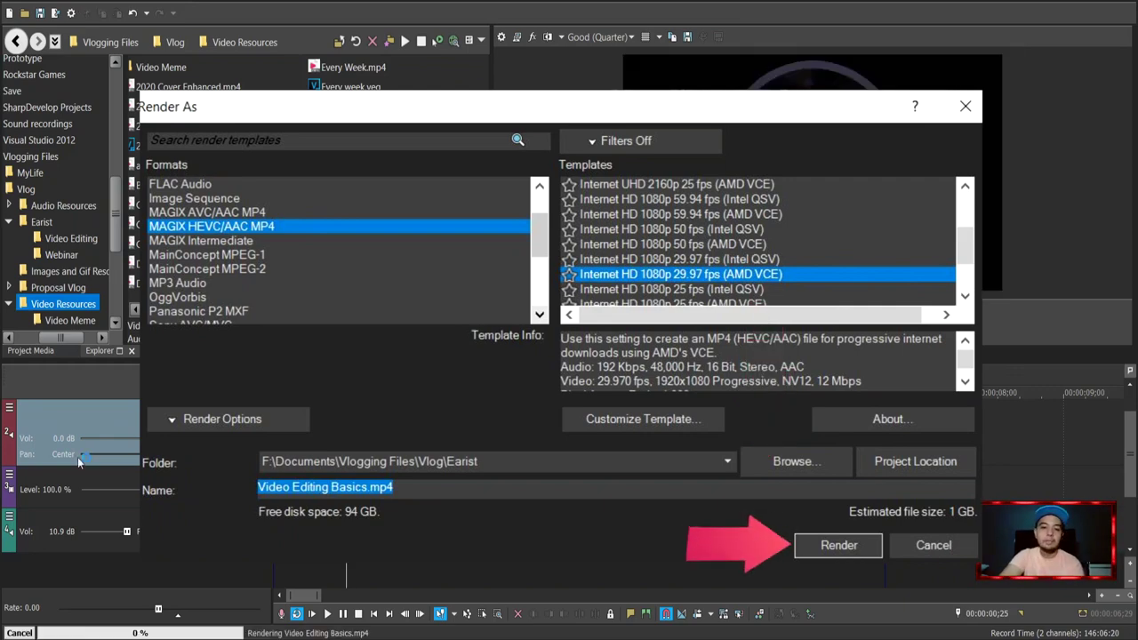